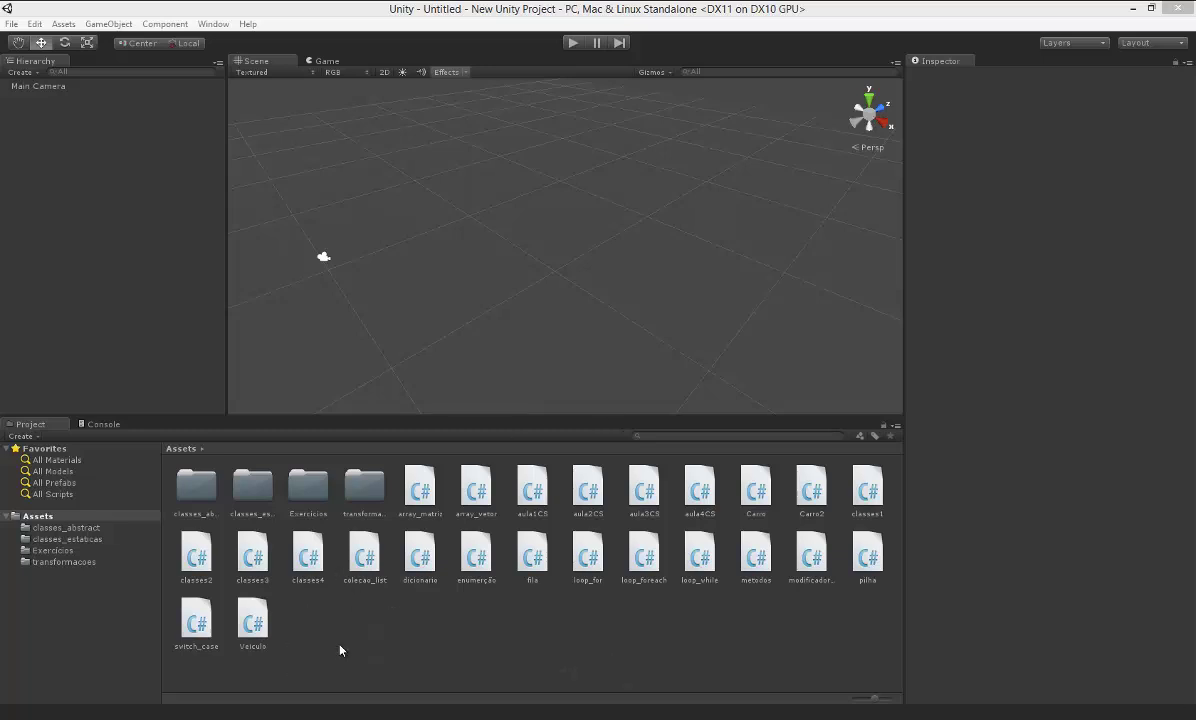
- Create a new folder named Jogo1-Blocos in Assets and open it
right_click(340, 650)
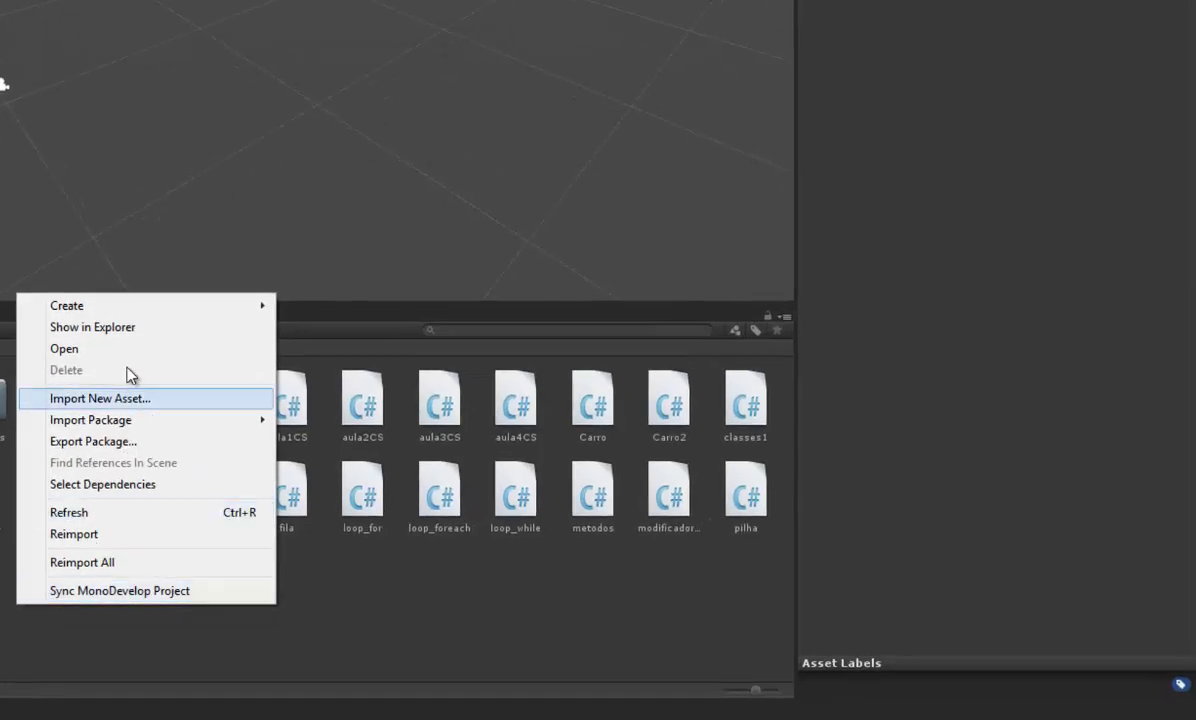
mouse_move(131, 307)
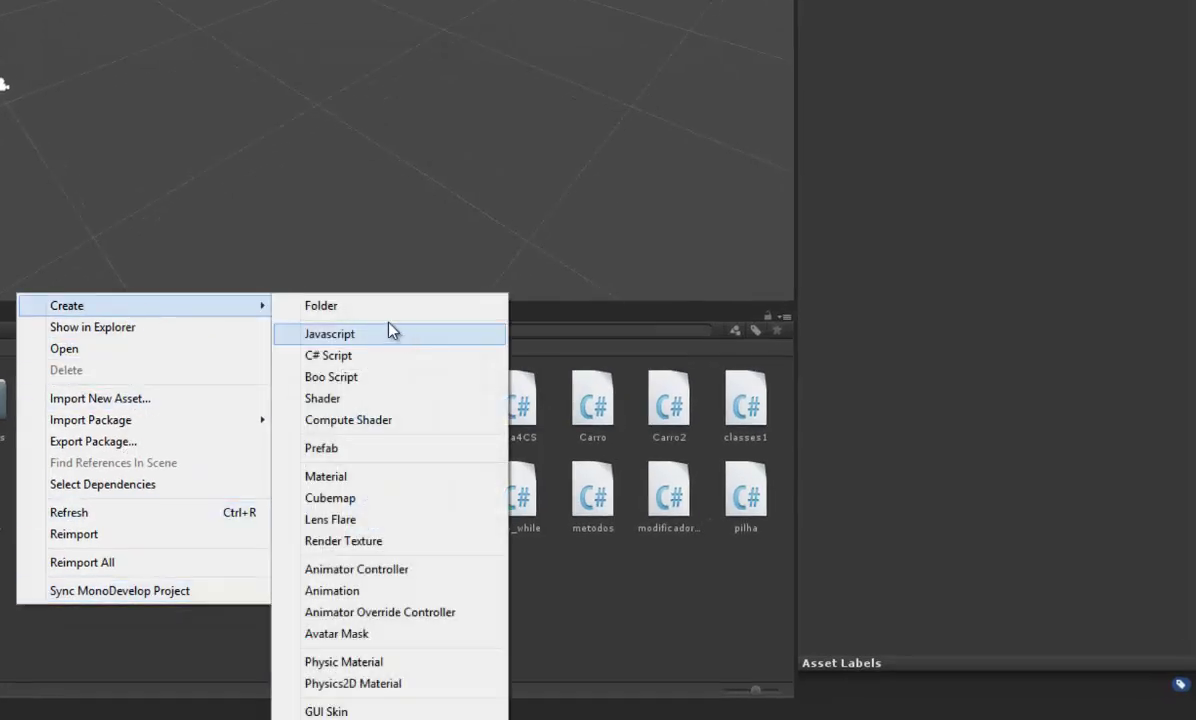
click(367, 307)
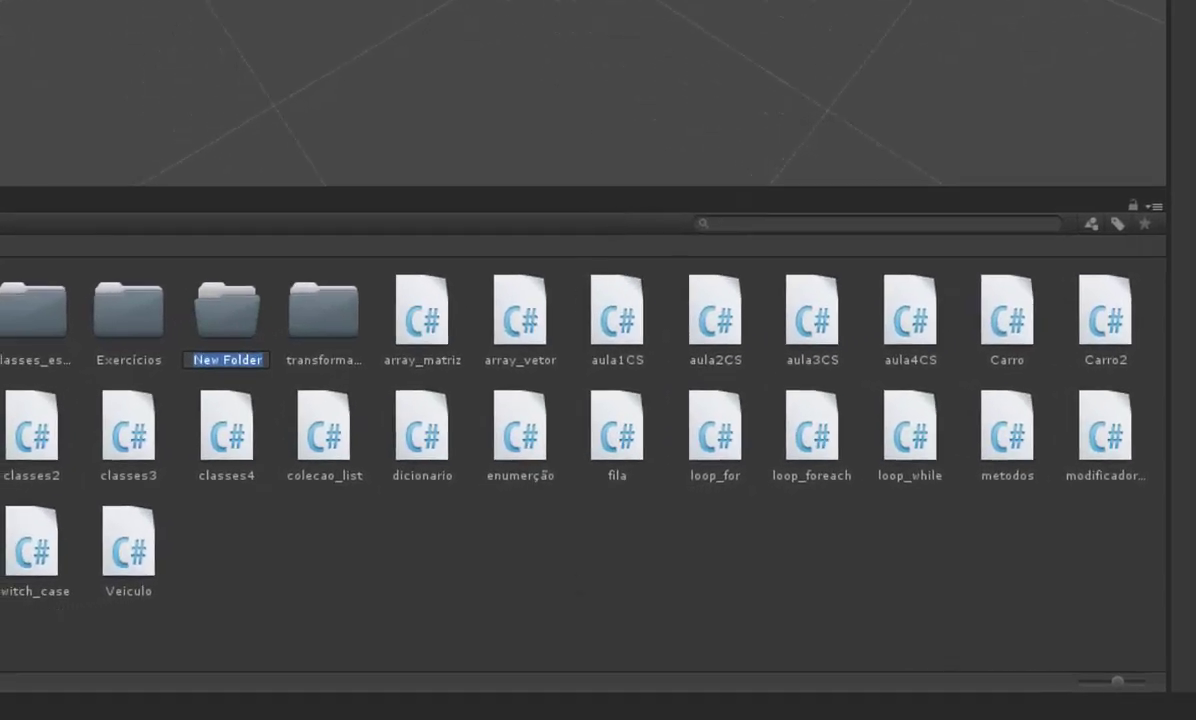
text(Jo)
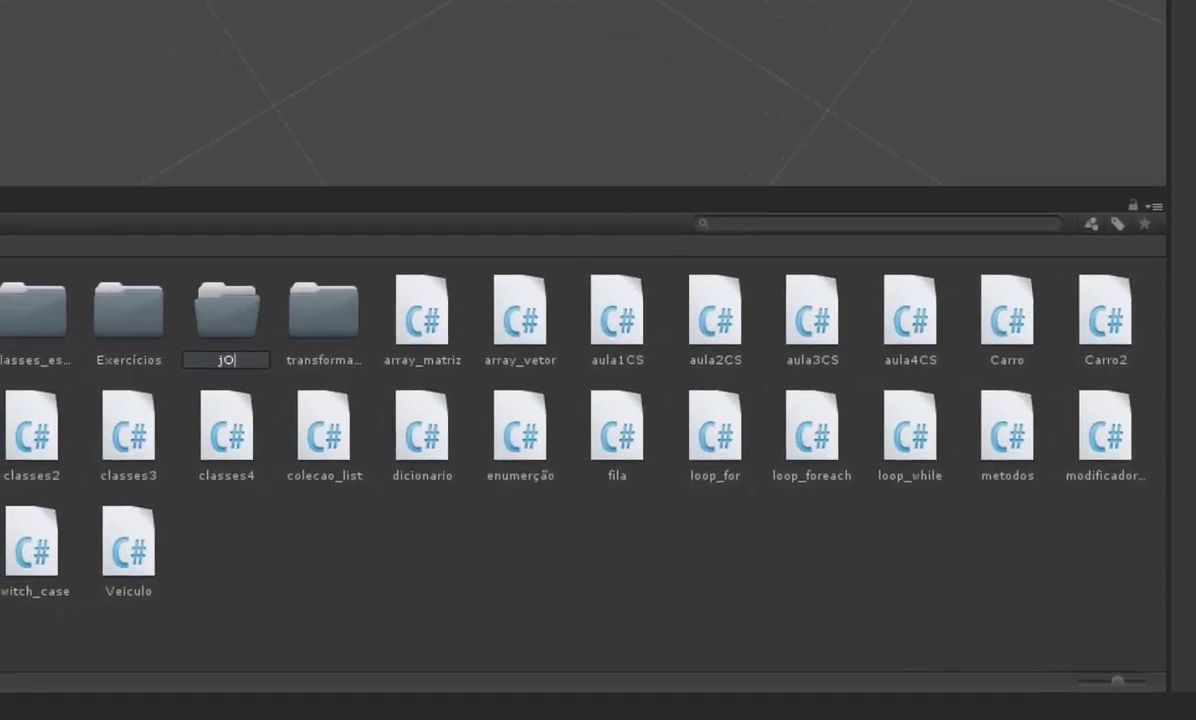
text(go)
key(BackSpace)
key(BackSpace)
key(BackSpace)
key(BackSpace)
text(Jo)
text(go)
text(1-Bl)
text(ocos)
key(Return)
key(Return)
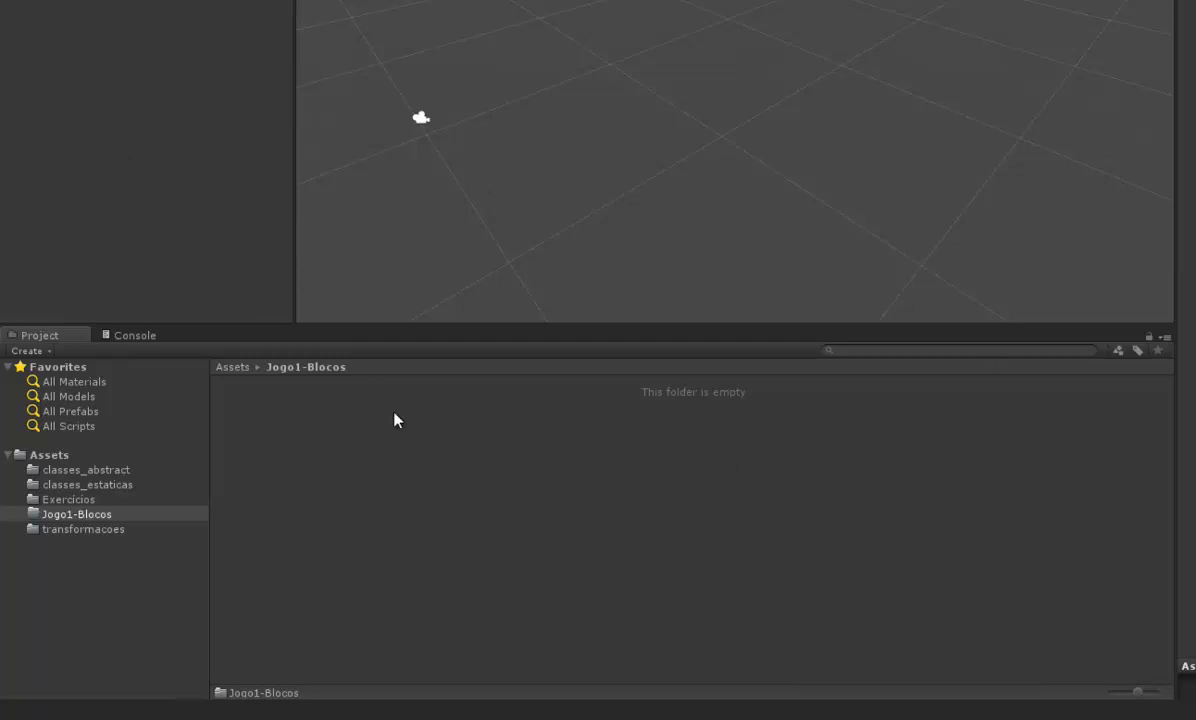
- Switch the Scene view to 2D and frame the Main Camera at position 0, 1, -10
scroll(549, 148, down, 3)
scroll(548, 145, down, 2)
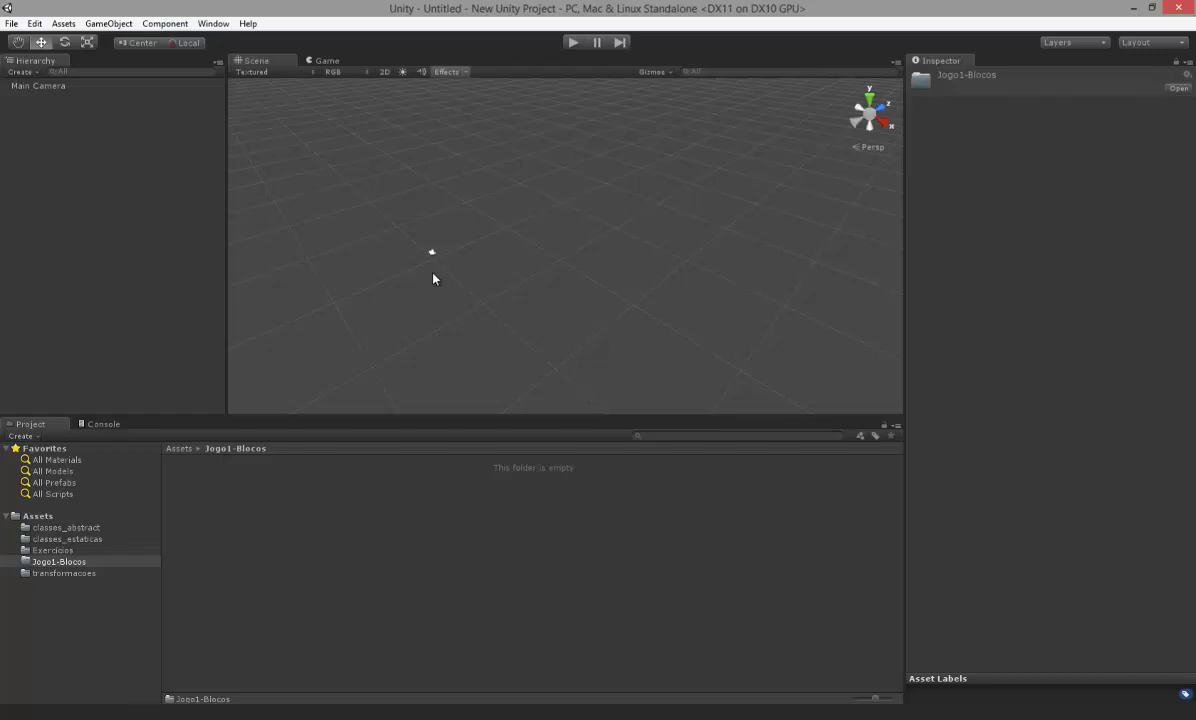
click(386, 72)
scroll(553, 323, up, 2)
scroll(553, 324, up, 2)
double_click(37, 86)
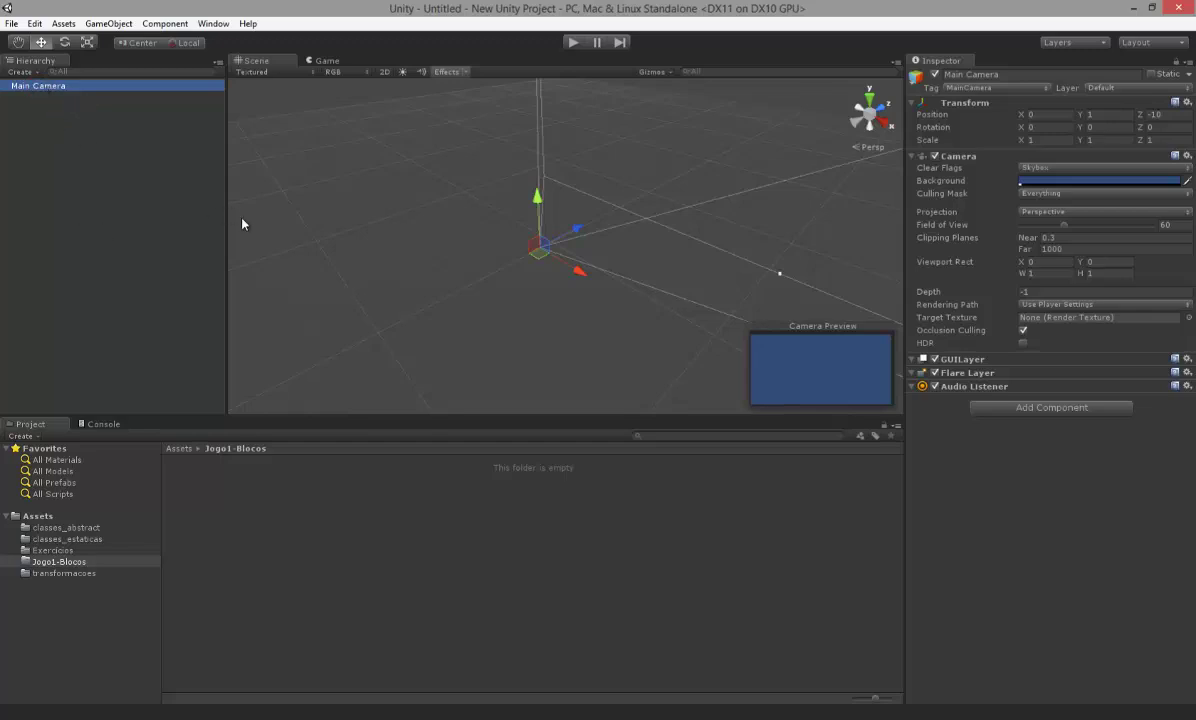
scroll(242, 224, up, 3)
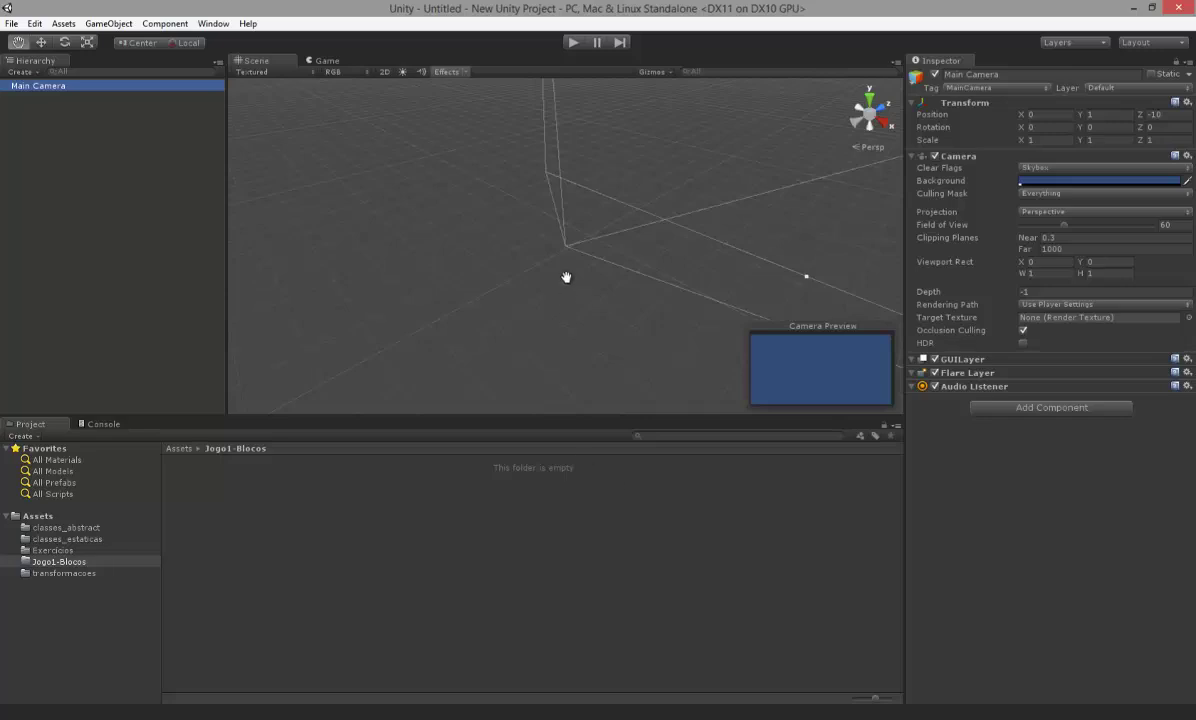
middle_drag(579, 307, 520, 291)
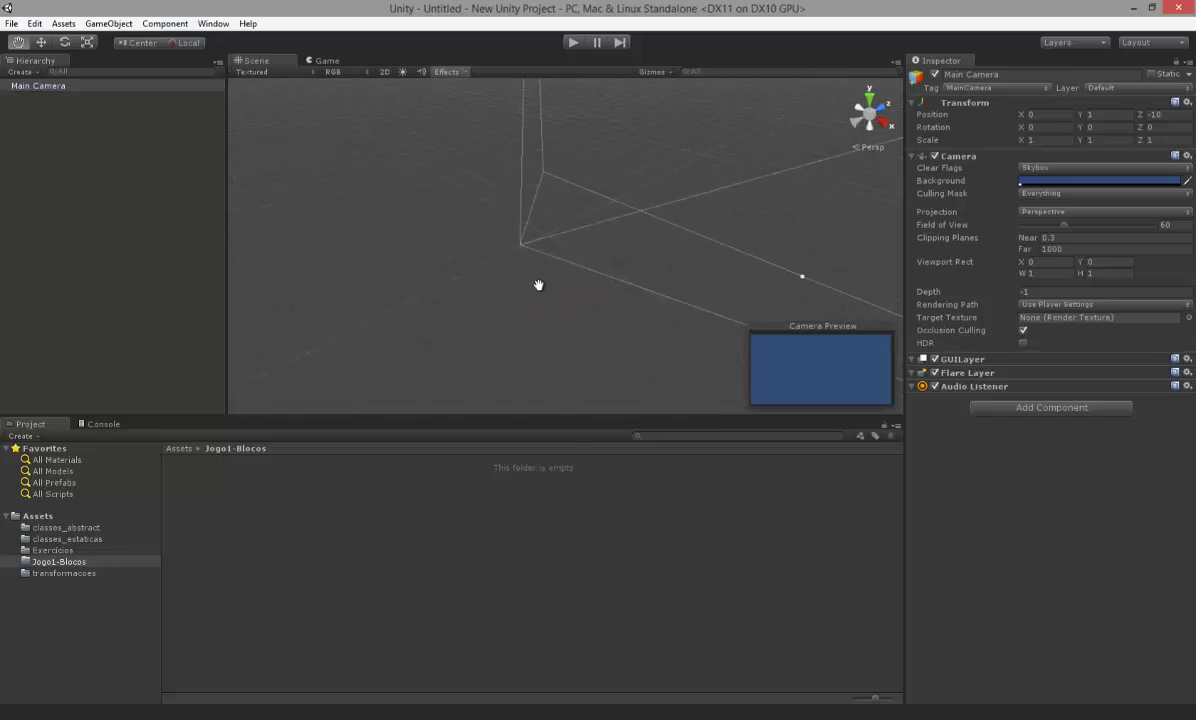
scroll(537, 283, down, 2)
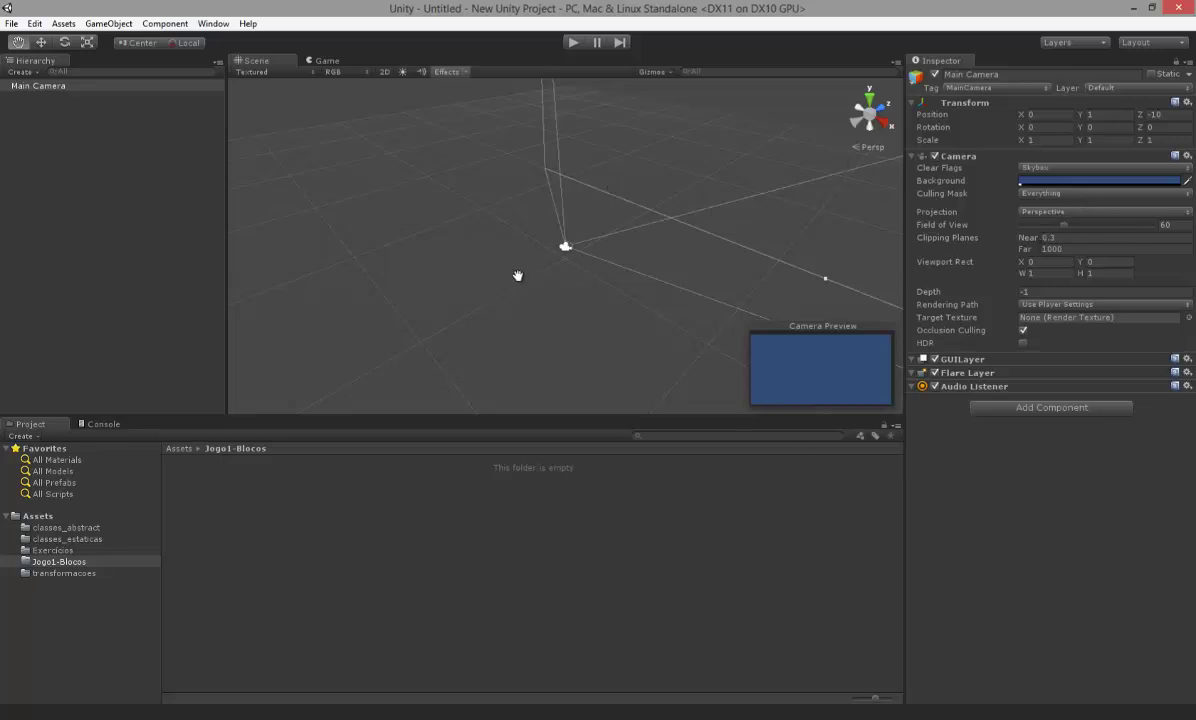
- Add a Plane via GameObject > Create Other and set its position to 0, 0, 0
click(109, 23)
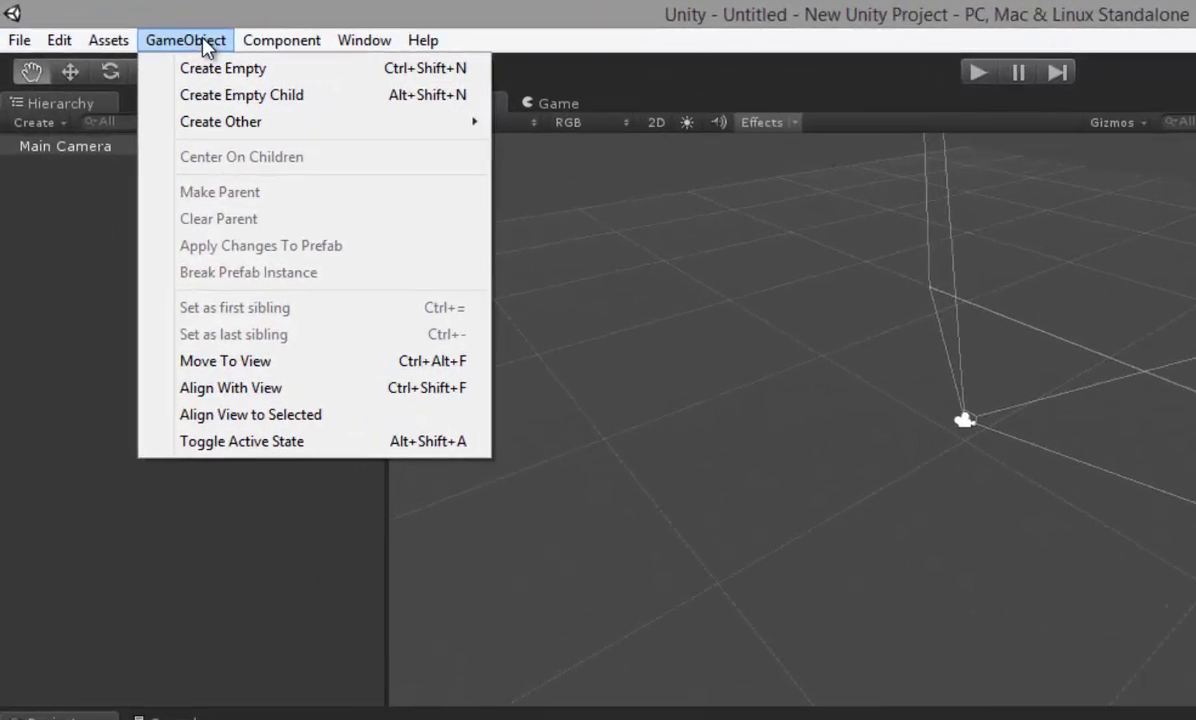
mouse_move(281, 120)
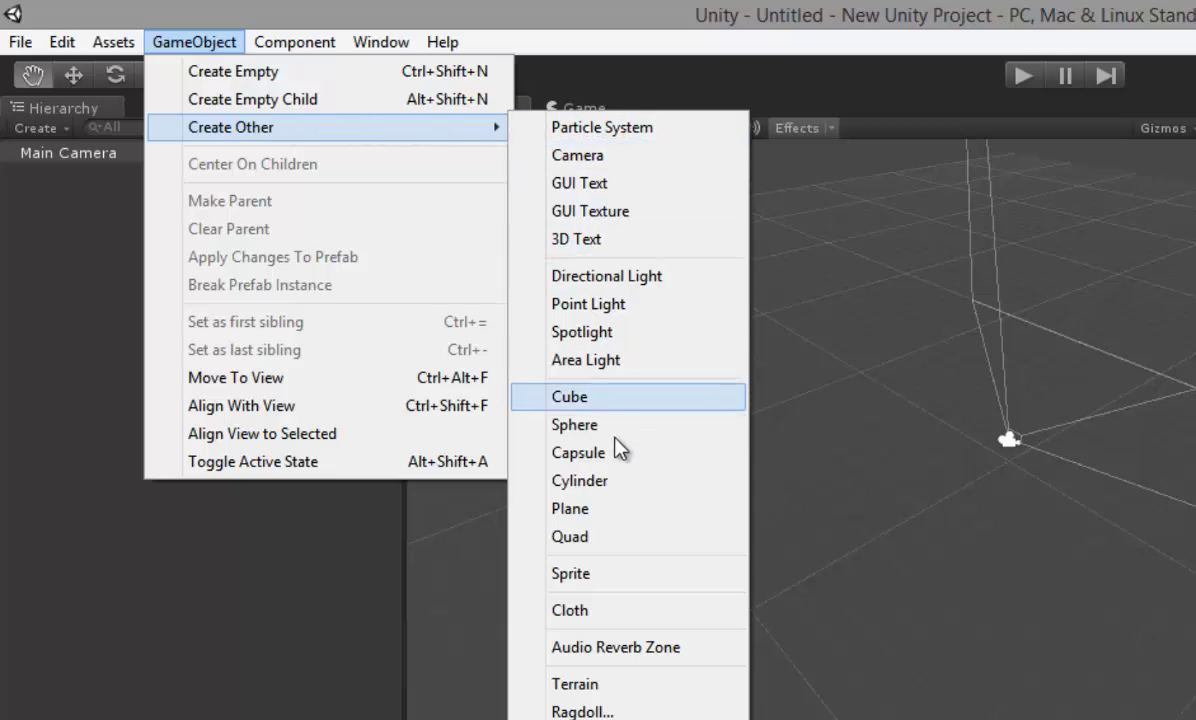
click(590, 512)
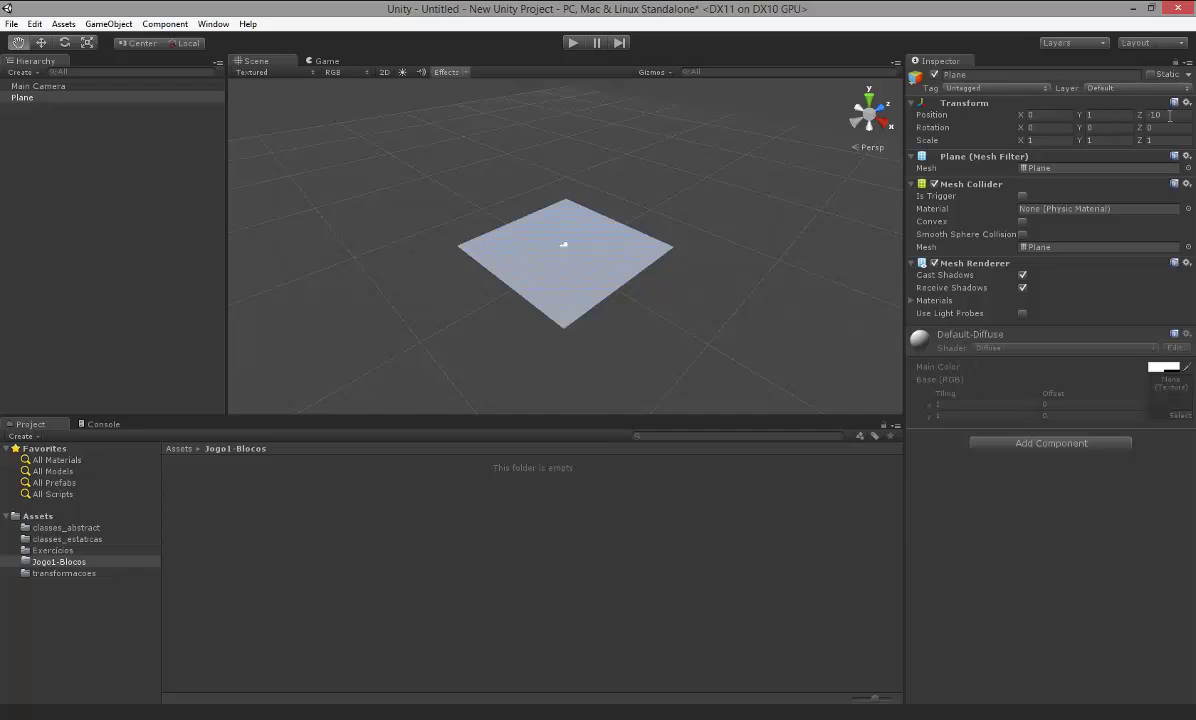
click(1112, 116)
text(0)
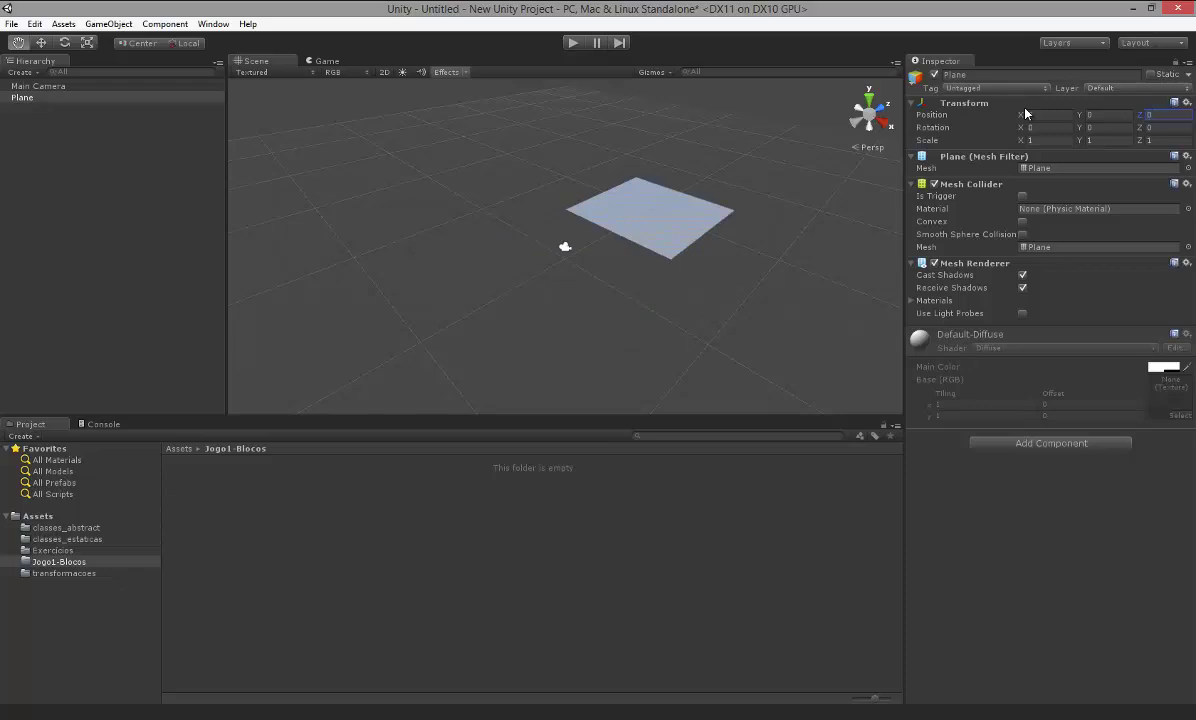
- Set the Main Camera's Z position to 0, then check the scene in 2D and 3D views
click(40, 85)
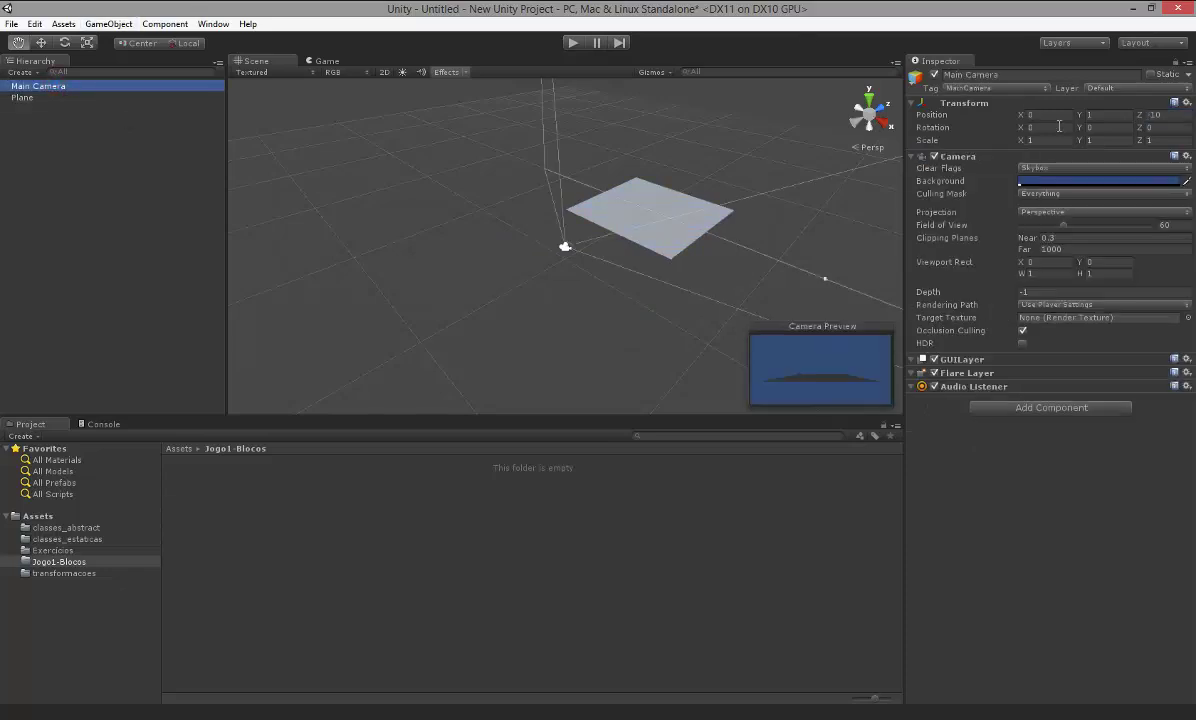
click(1155, 114)
text(0)
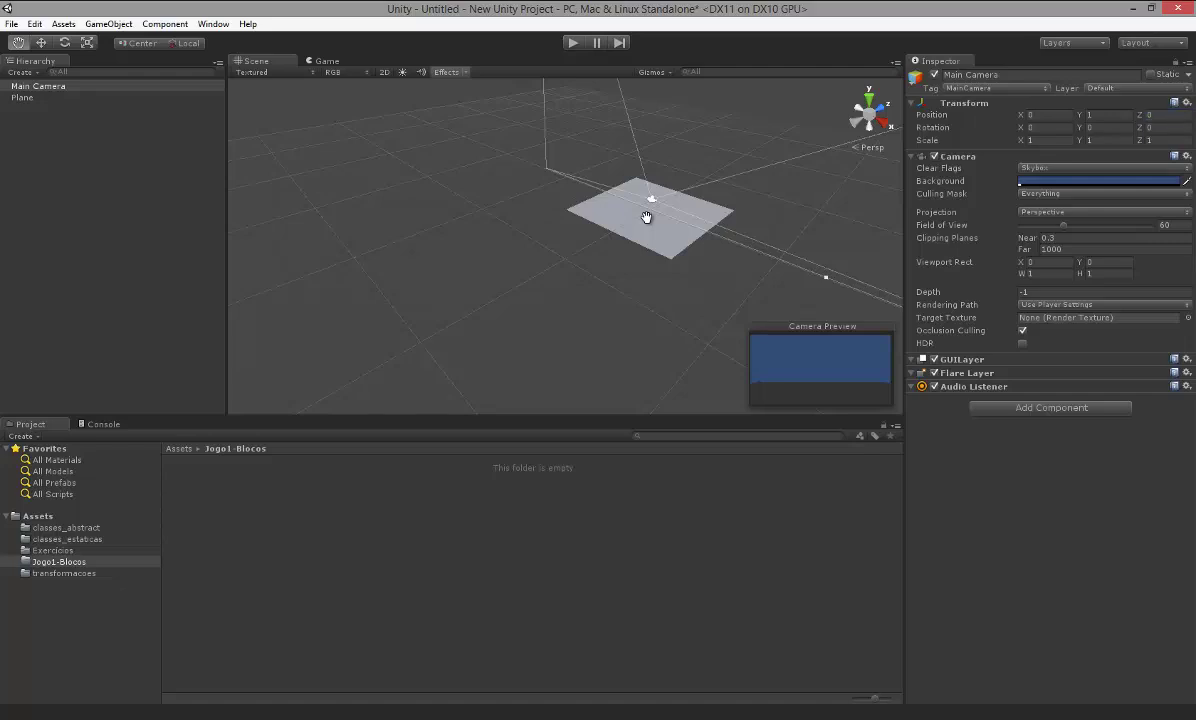
alt+drag(667, 217, 421, 311)
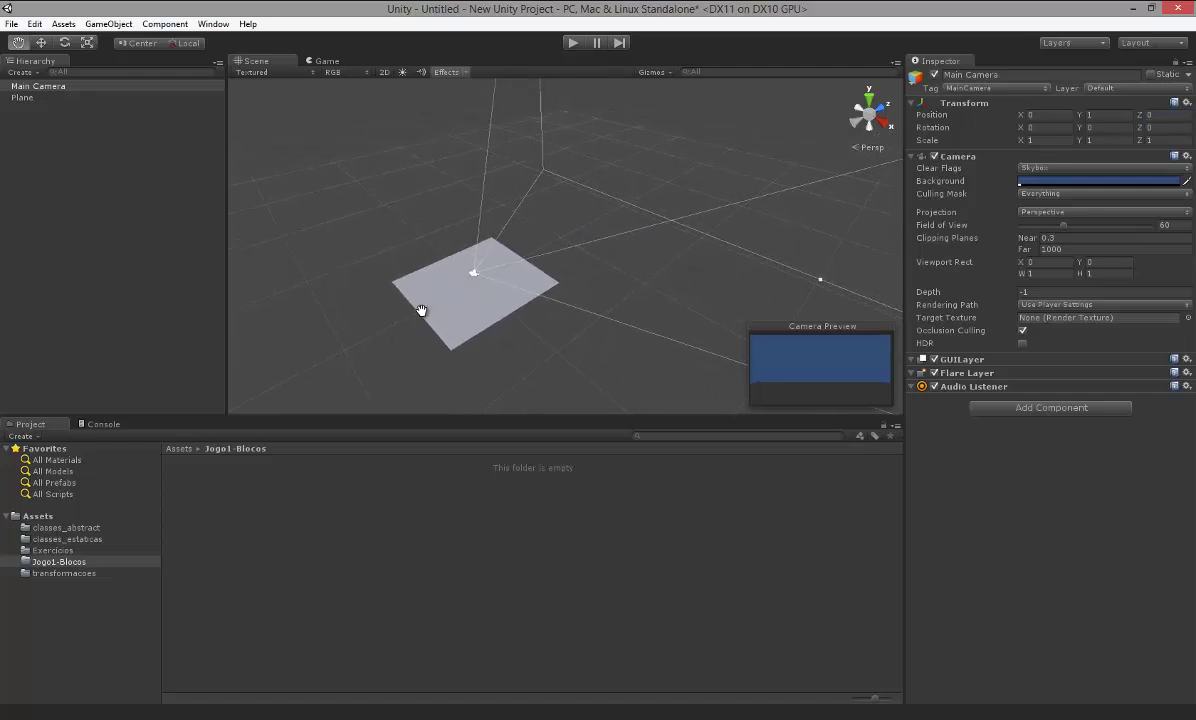
click(385, 74)
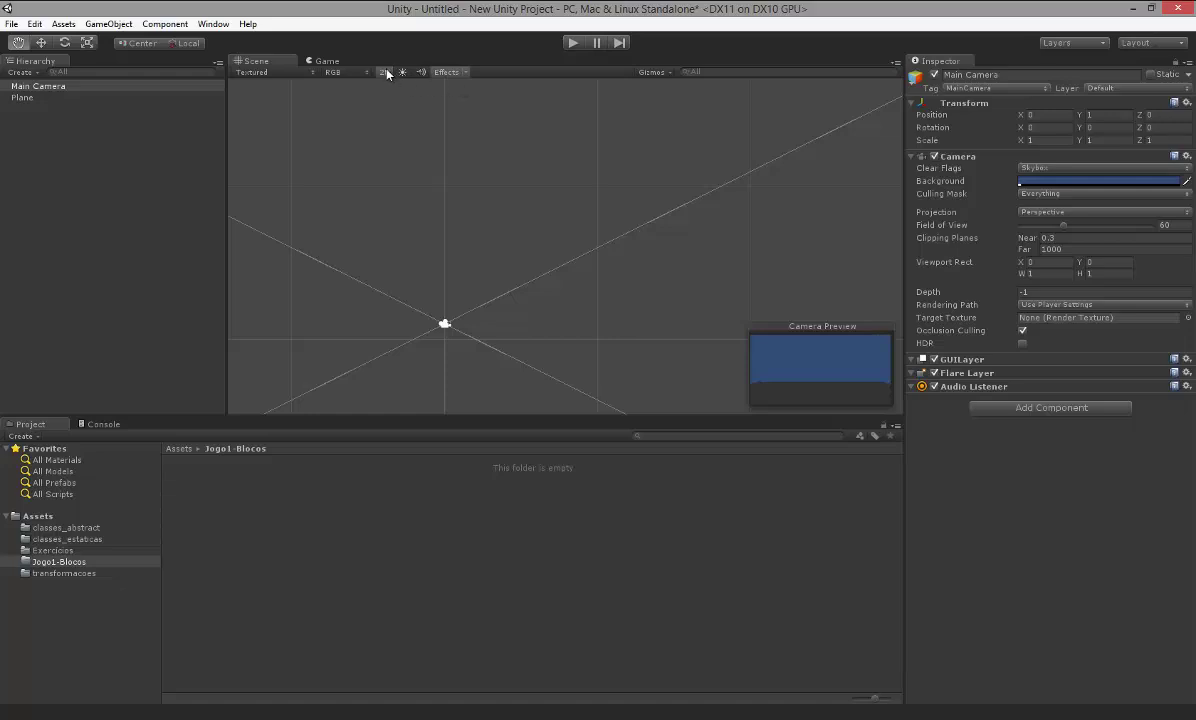
click(387, 73)
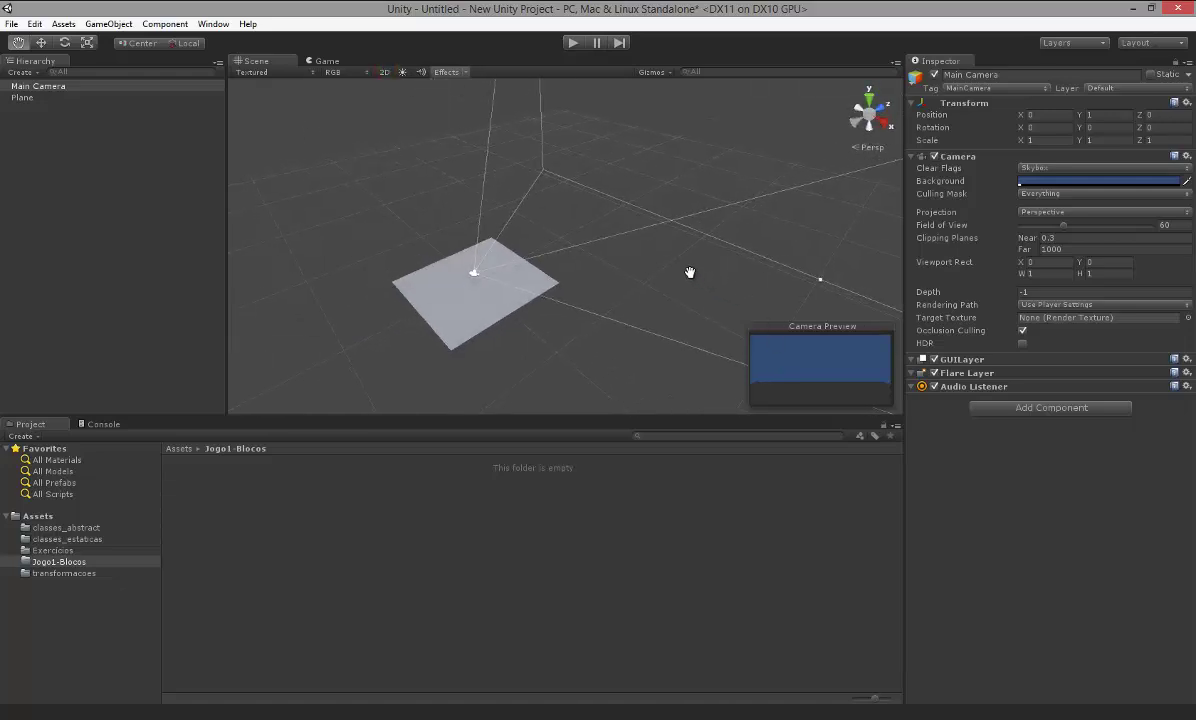
scroll(553, 280, up, 2)
scroll(526, 299, up, 2)
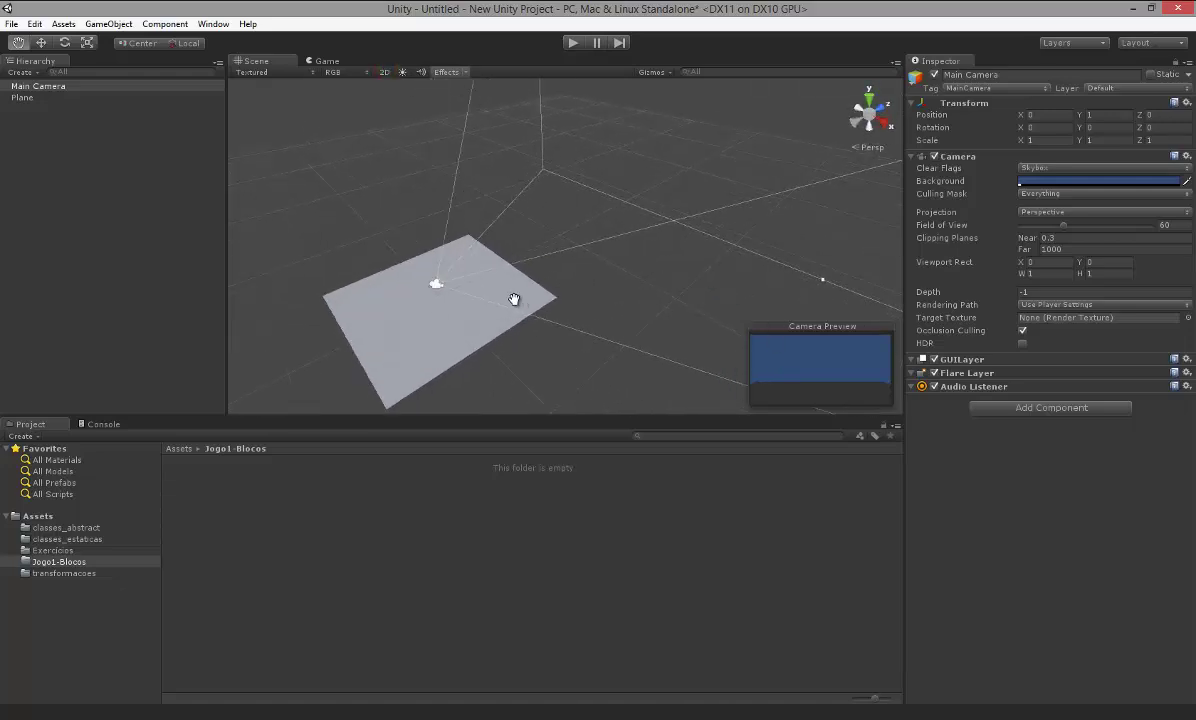
alt+drag(513, 299, 554, 293)
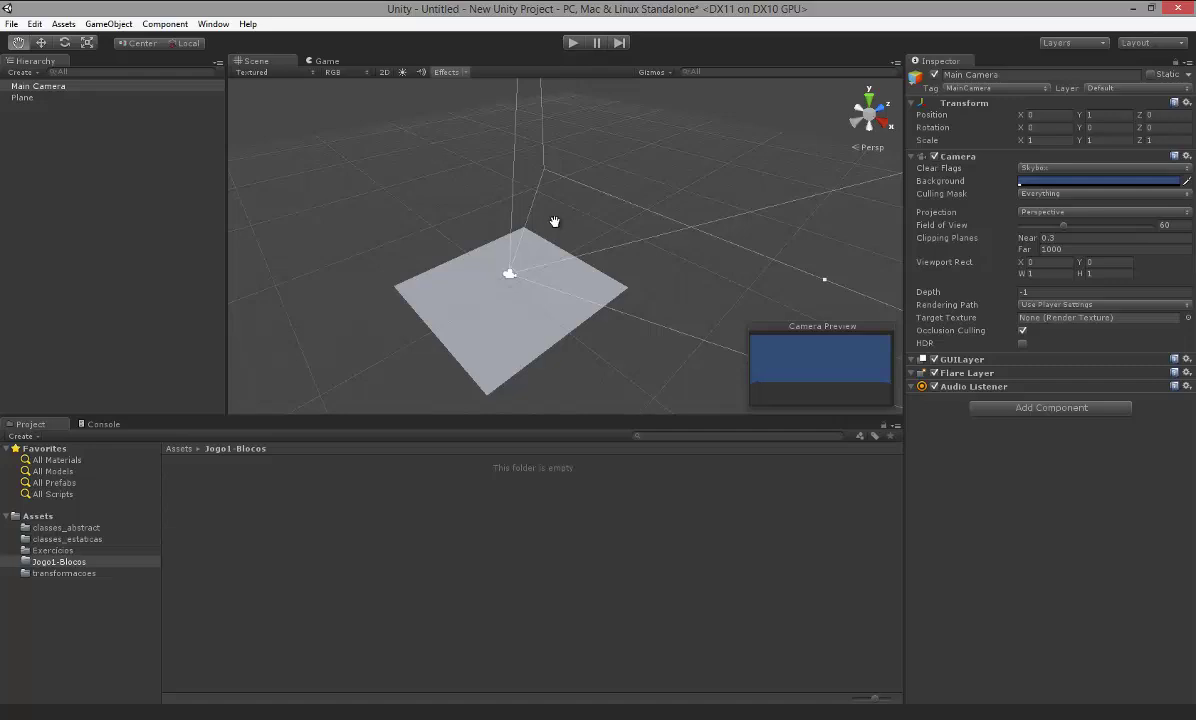
click(386, 74)
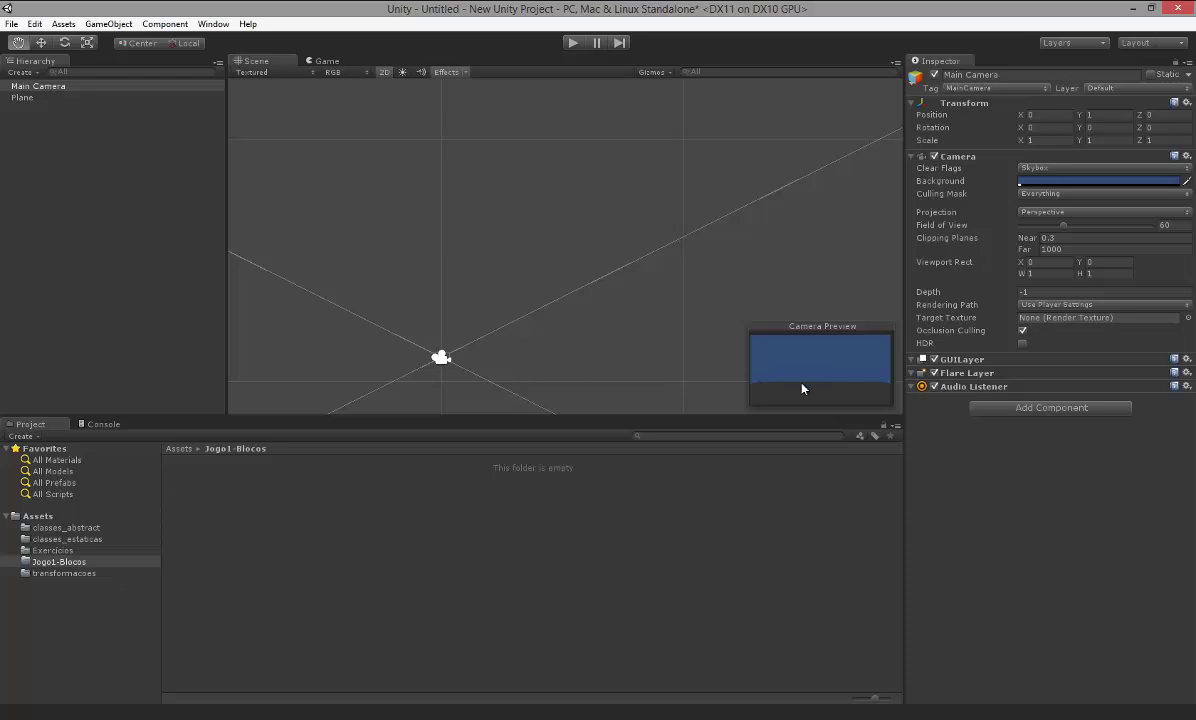
click(385, 72)
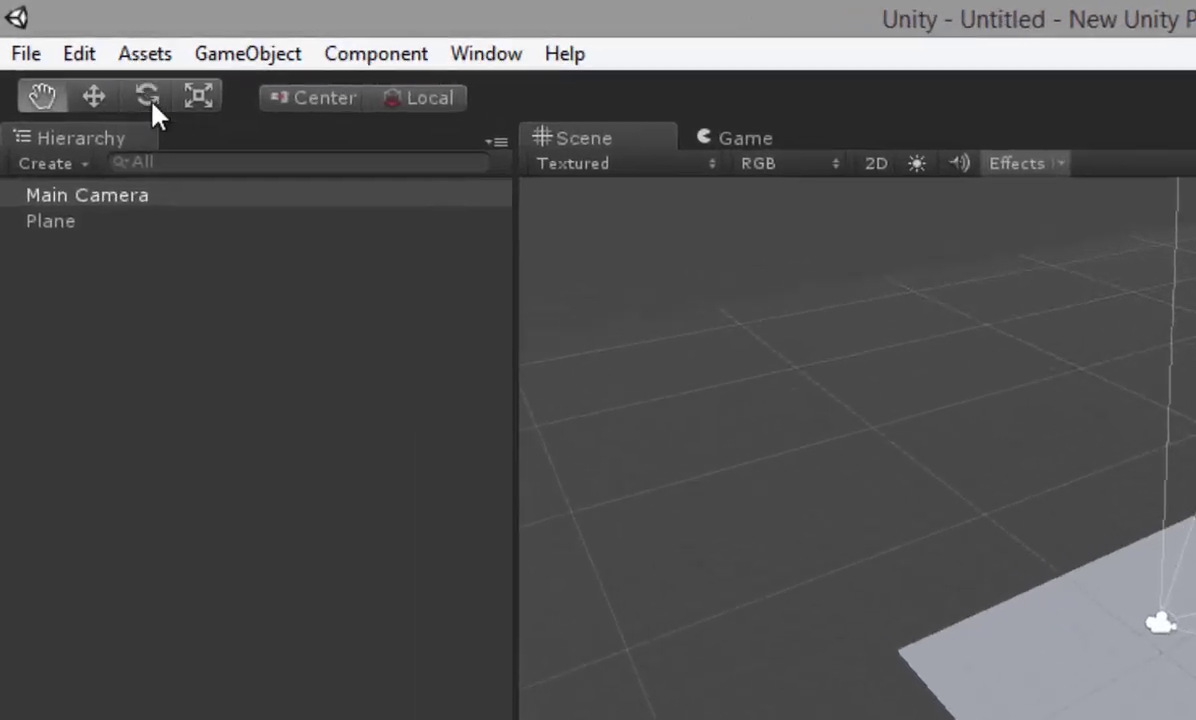
- Stand the Plane upright by setting its X rotation to -90
click(148, 97)
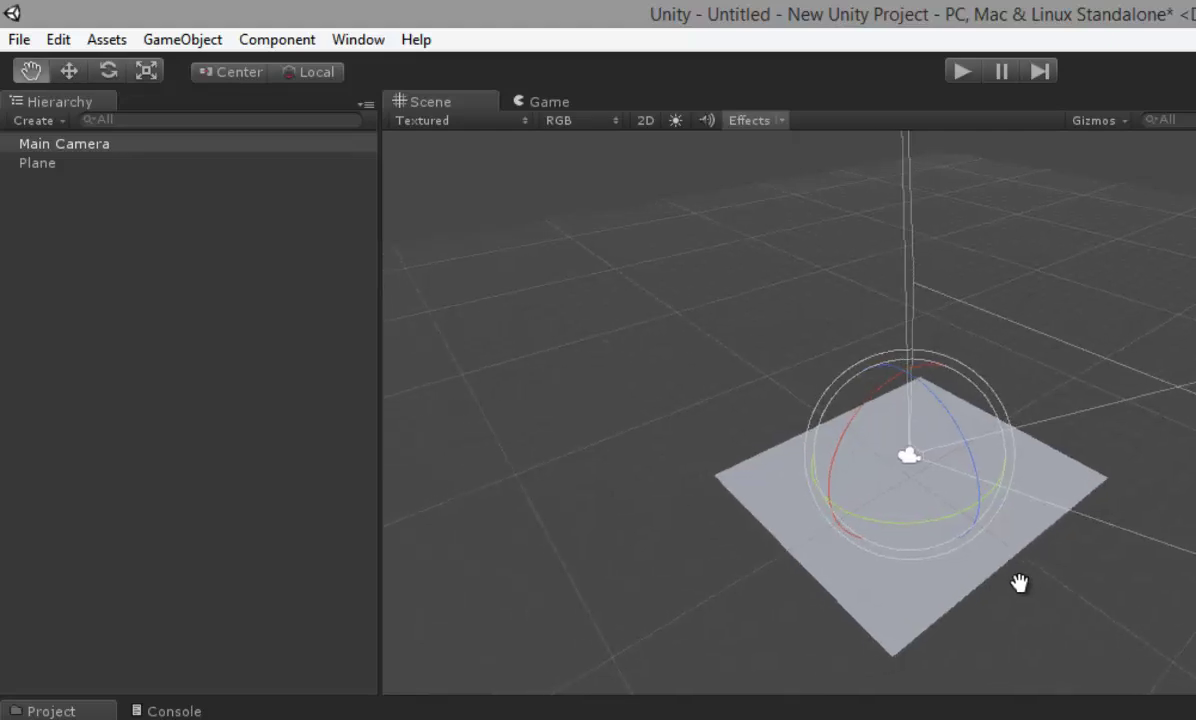
alt+drag(934, 587, 1017, 579)
alt+drag(777, 551, 885, 571)
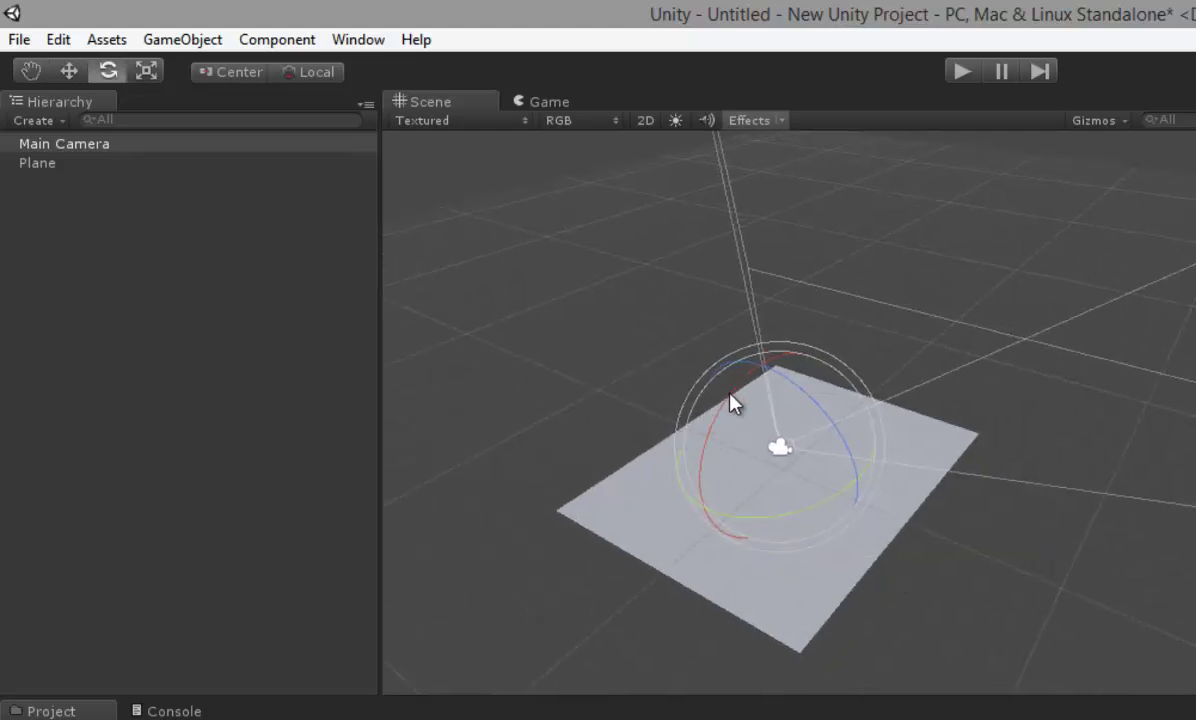
mouse_move(728, 400)
mouse_down()
mouse_move(703, 445)
mouse_move(1022, 483)
mouse_up()
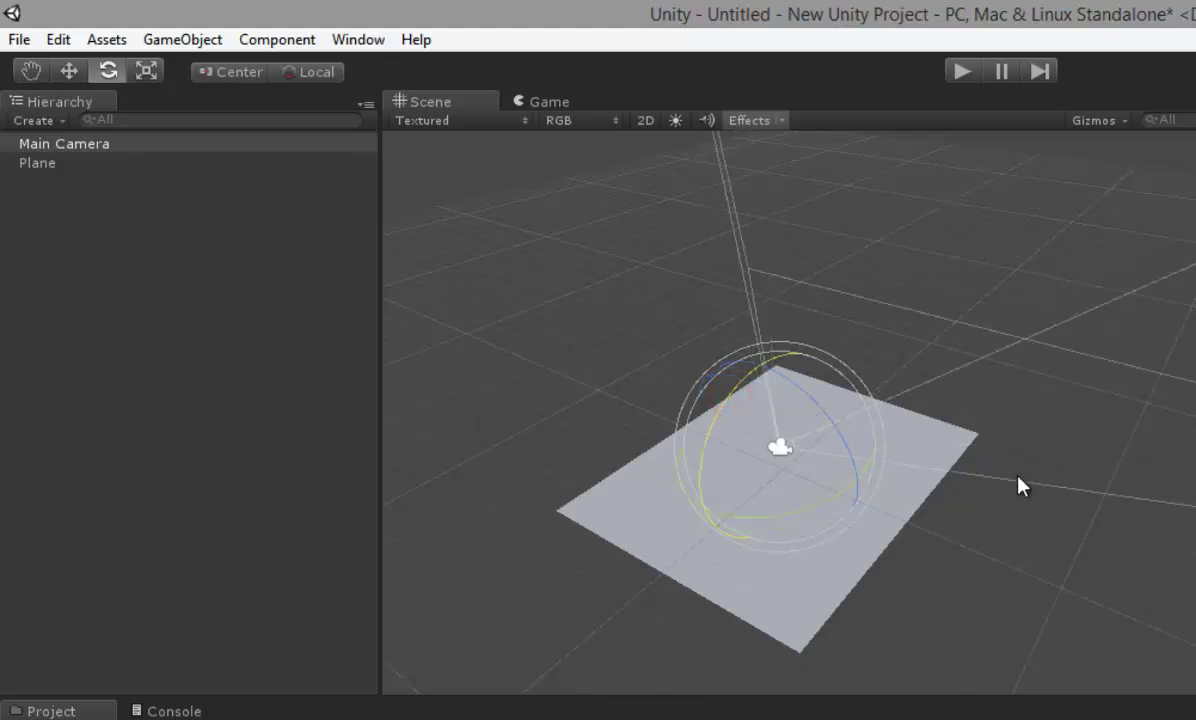
click(77, 163)
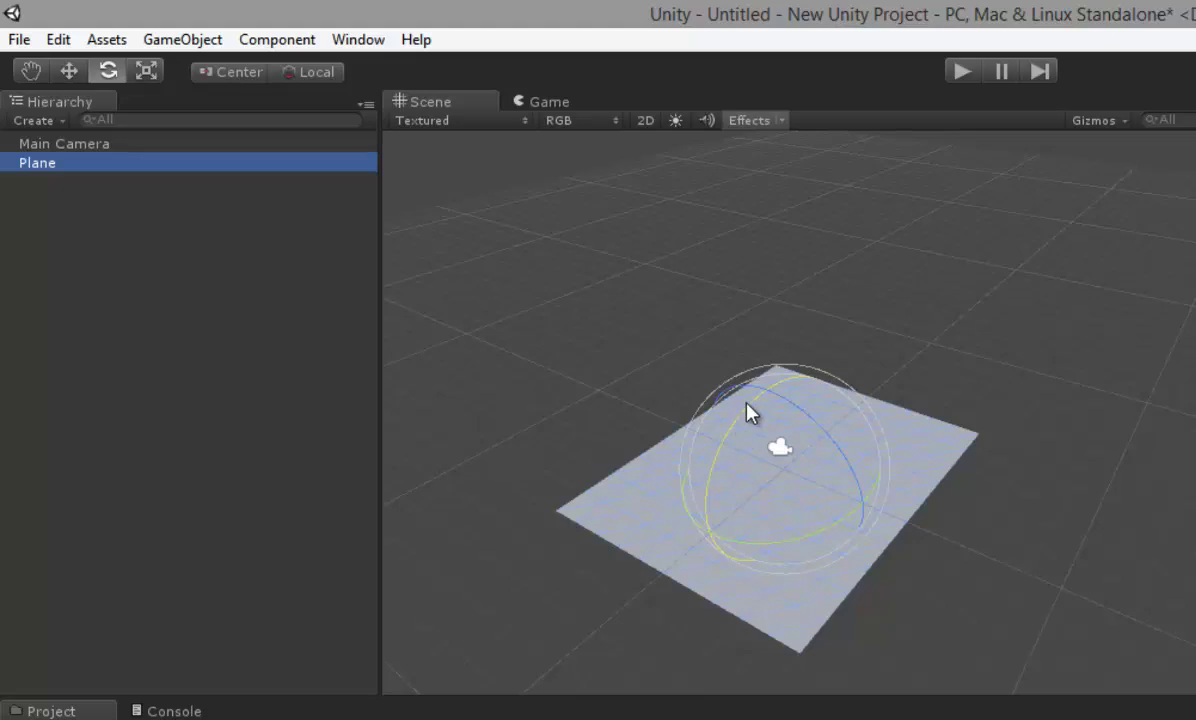
mouse_move(747, 406)
mouse_down()
mouse_move(677, 613)
mouse_move(689, 705)
mouse_move(700, 705)
mouse_move(650, 698)
mouse_move(679, 595)
mouse_up()
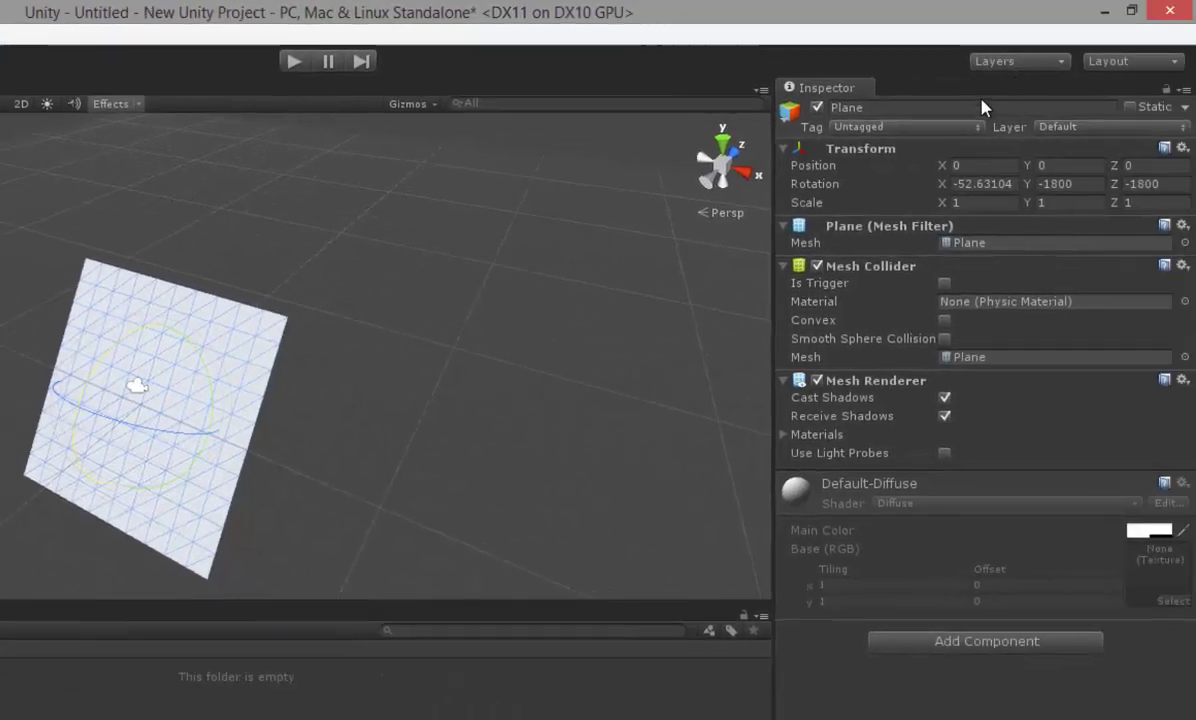
click(979, 184)
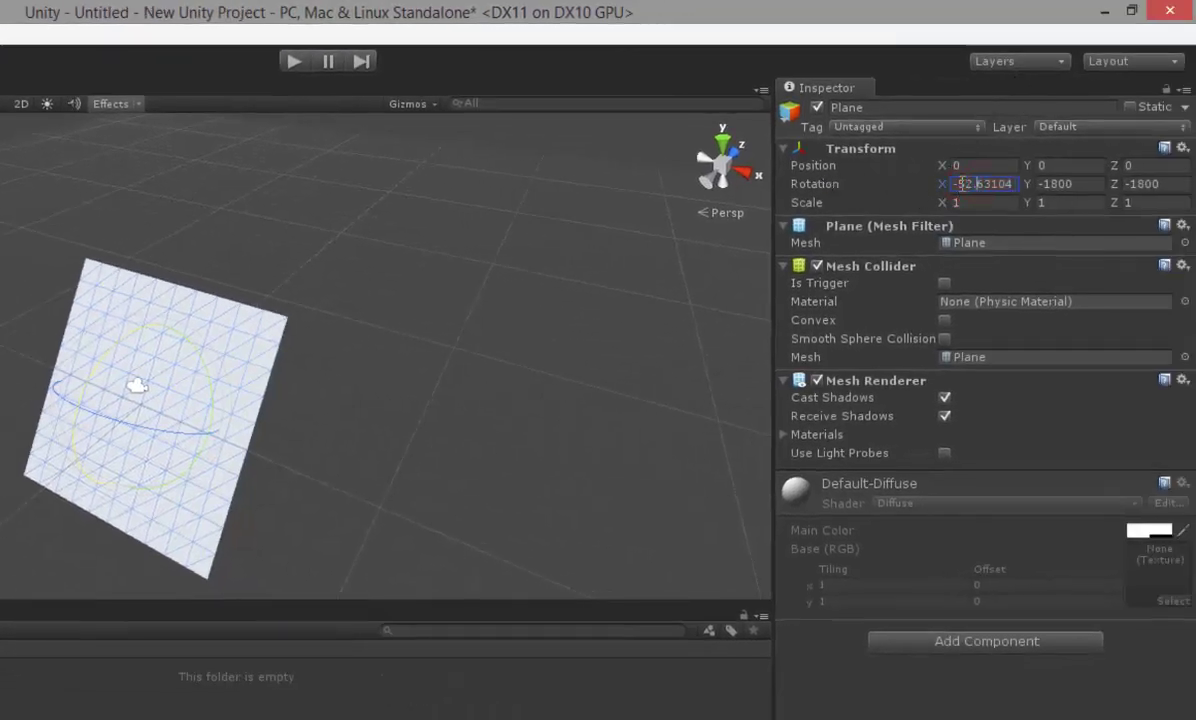
text(-90)
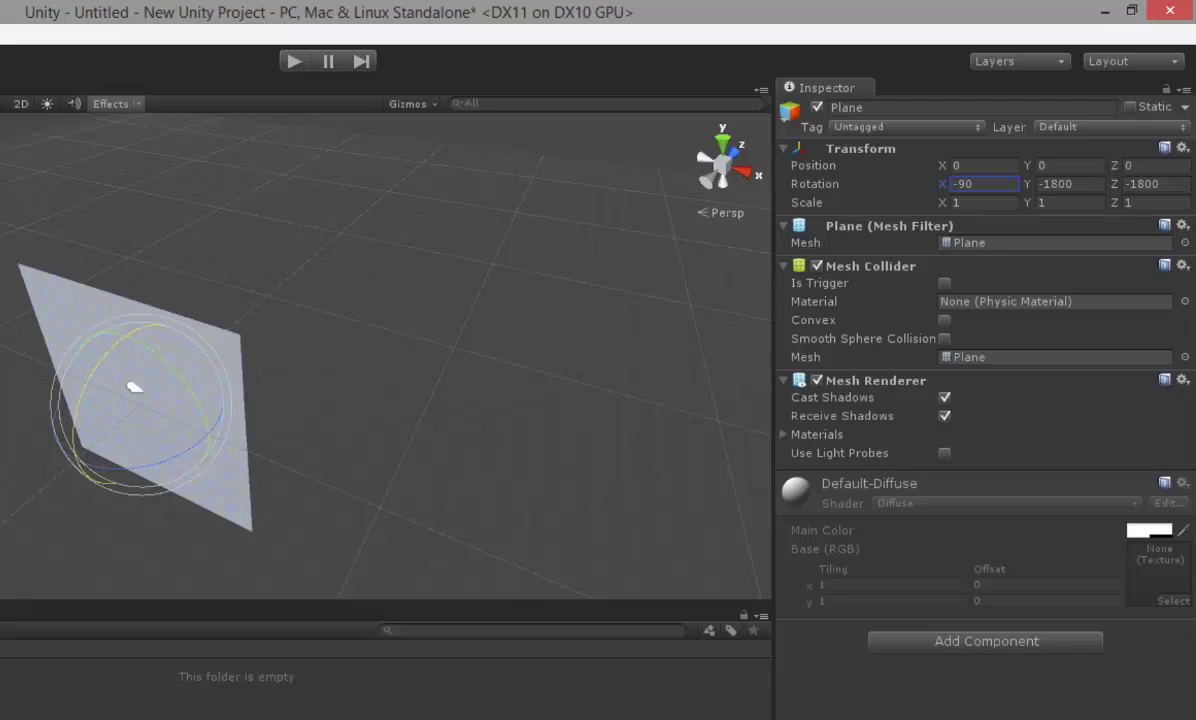
- Move the Main Camera down and away from the upright plane
click(55, 122)
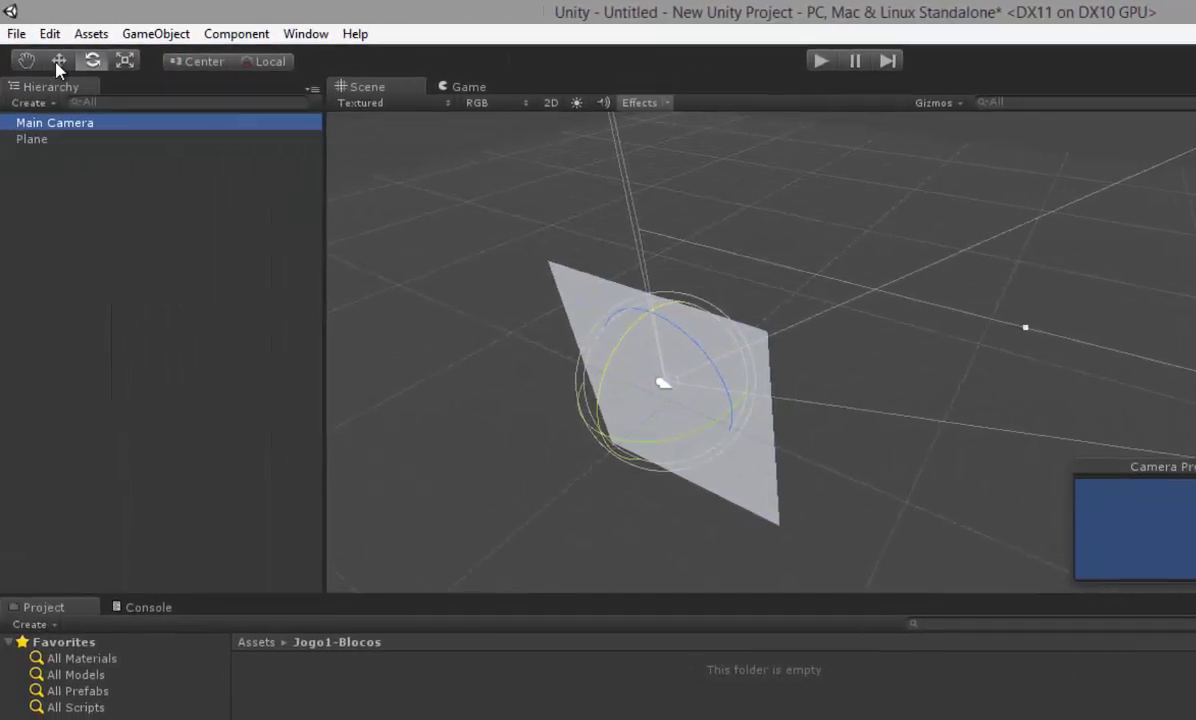
click(59, 62)
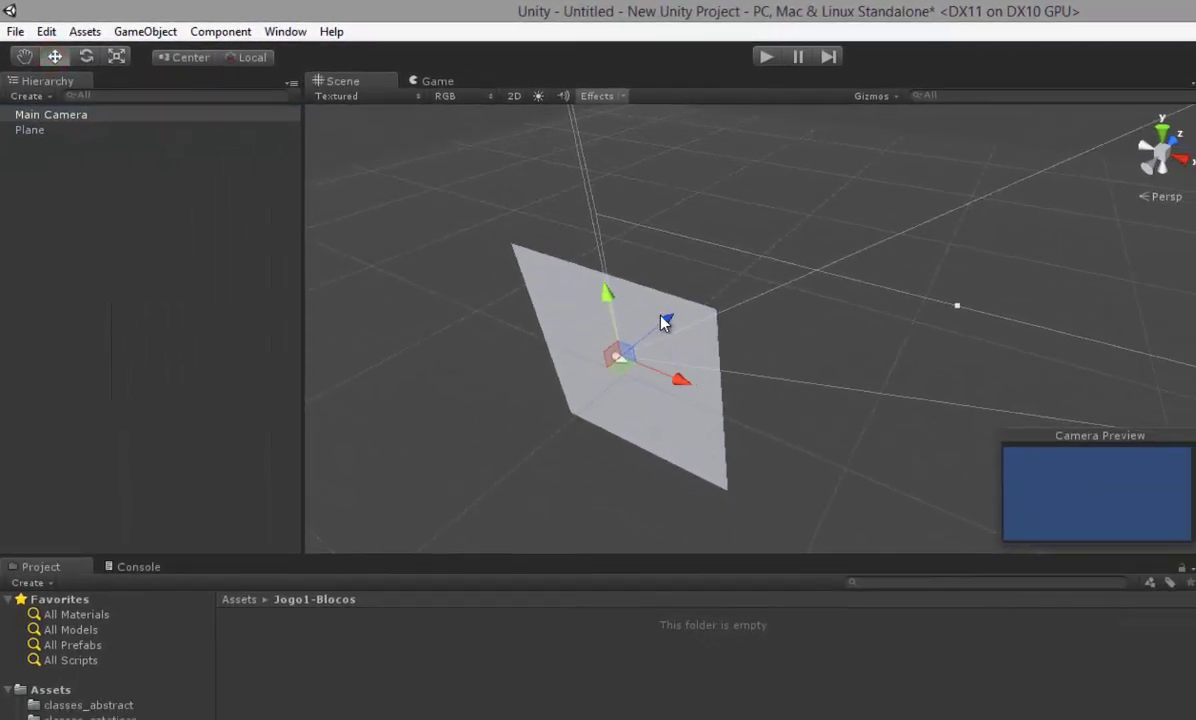
drag(603, 363, 575, 400)
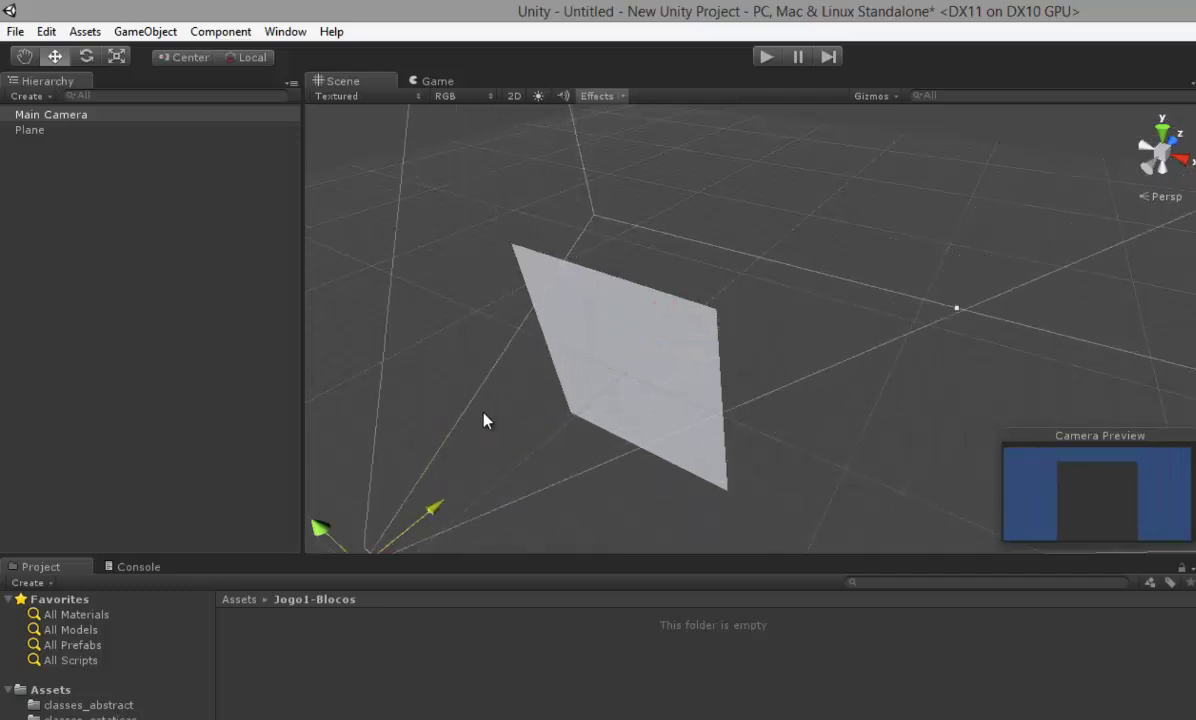
- Pull the Main Camera back to Z -11.23522 so the plane is centred in its preview
click(101, 130)
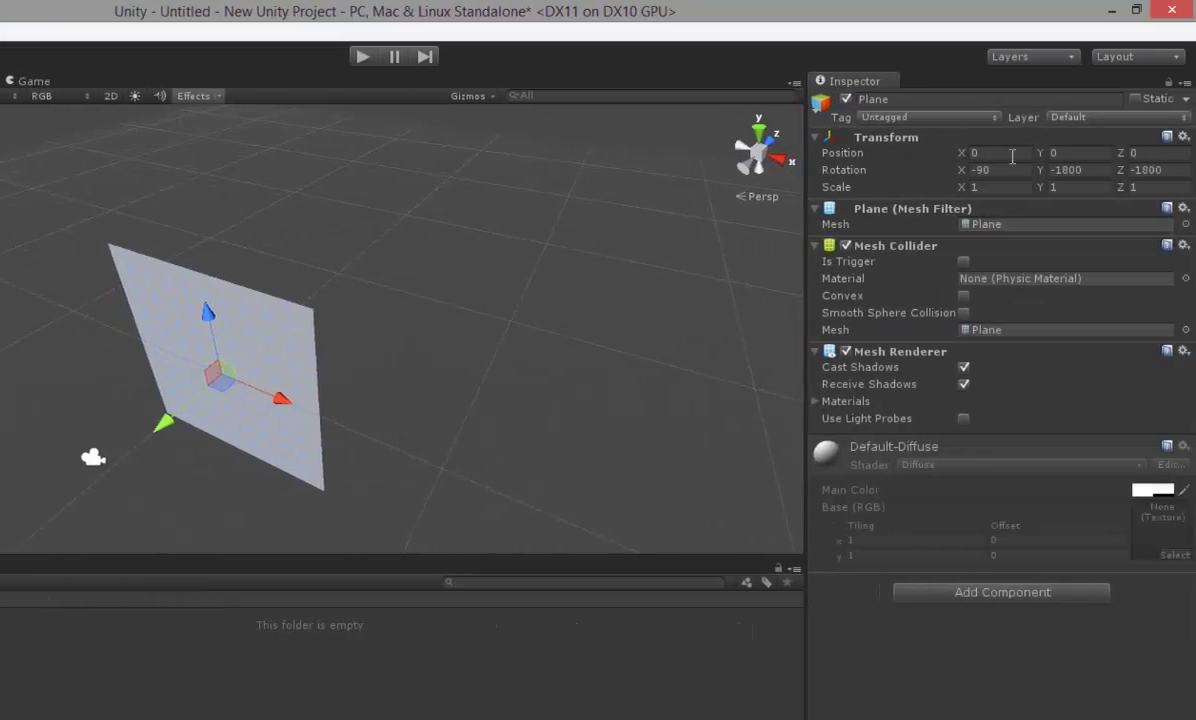
mouse_move(358, 402)
middle_down()
mouse_move(512, 309)
mouse_move(649, 200)
middle_up()
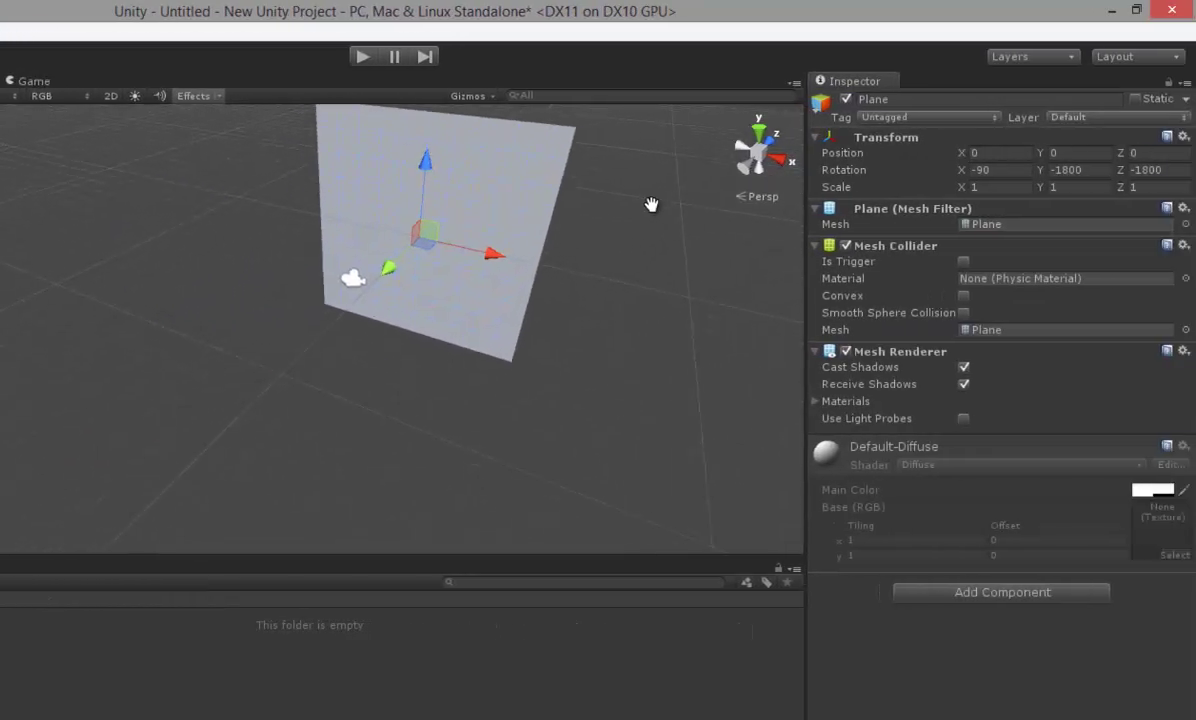
mouse_move(427, 331)
alt+mouse_down()
mouse_move(483, 307)
mouse_move(547, 236)
mouse_move(457, 305)
alt+mouse_up()
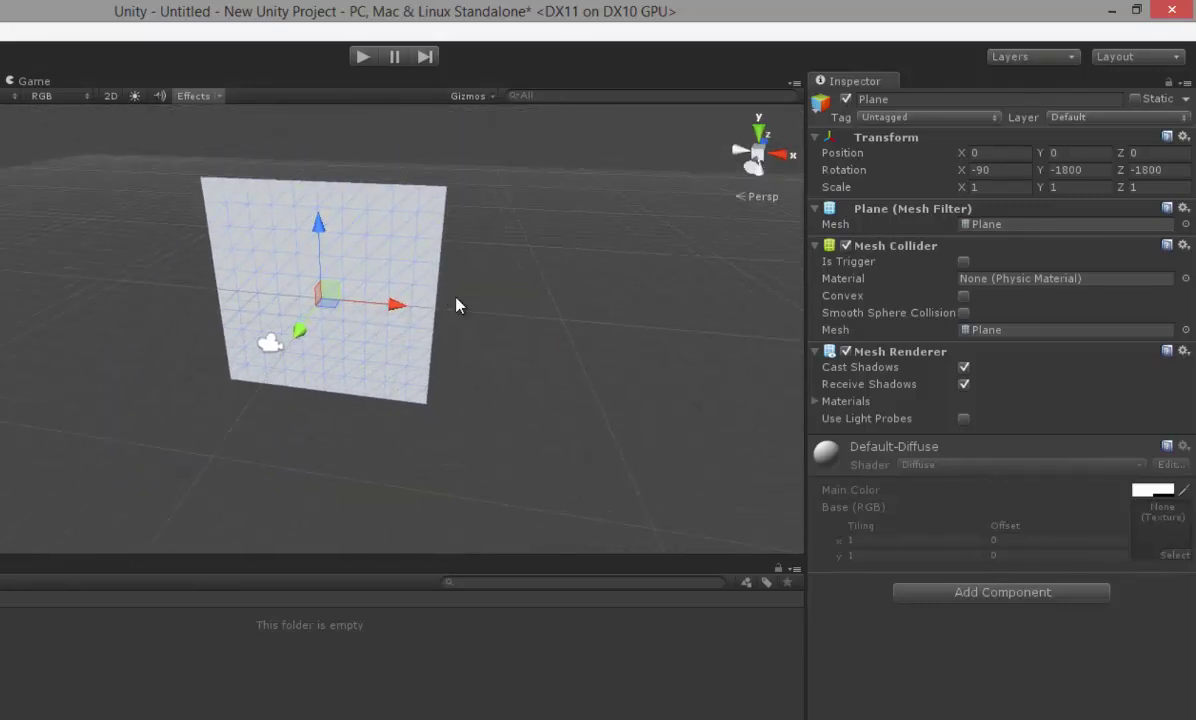
click(270, 343)
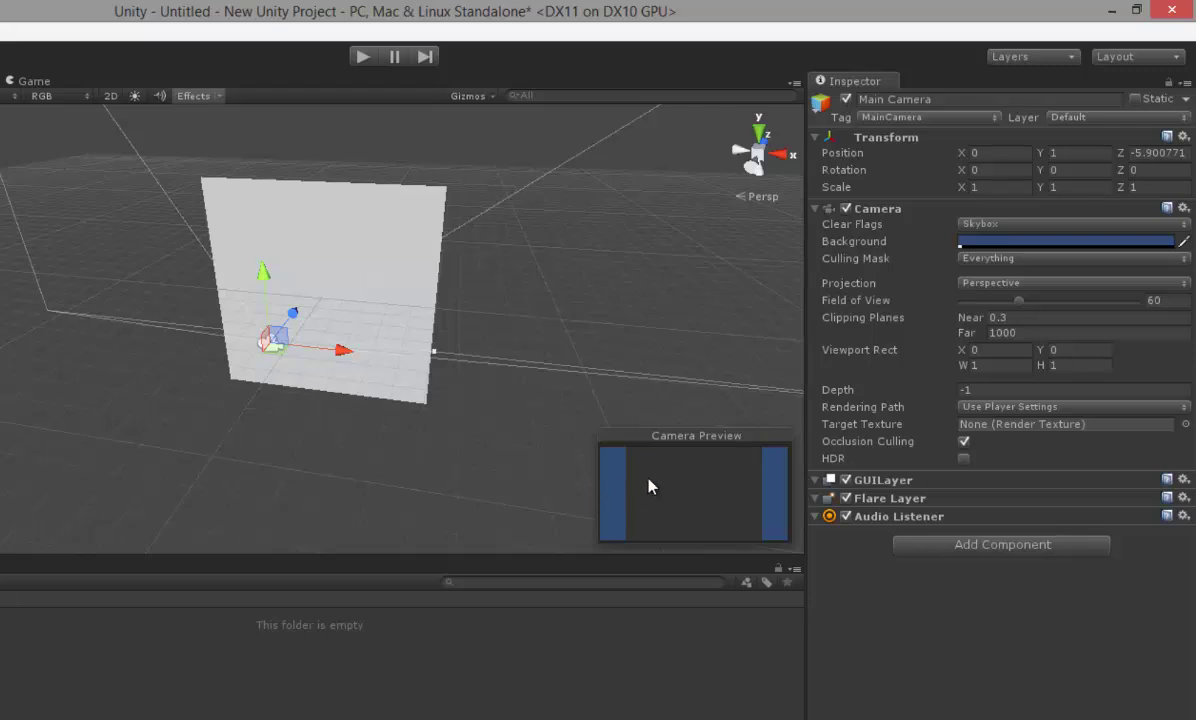
mouse_move(293, 313)
mouse_down()
mouse_move(222, 404)
mouse_move(248, 401)
mouse_up()
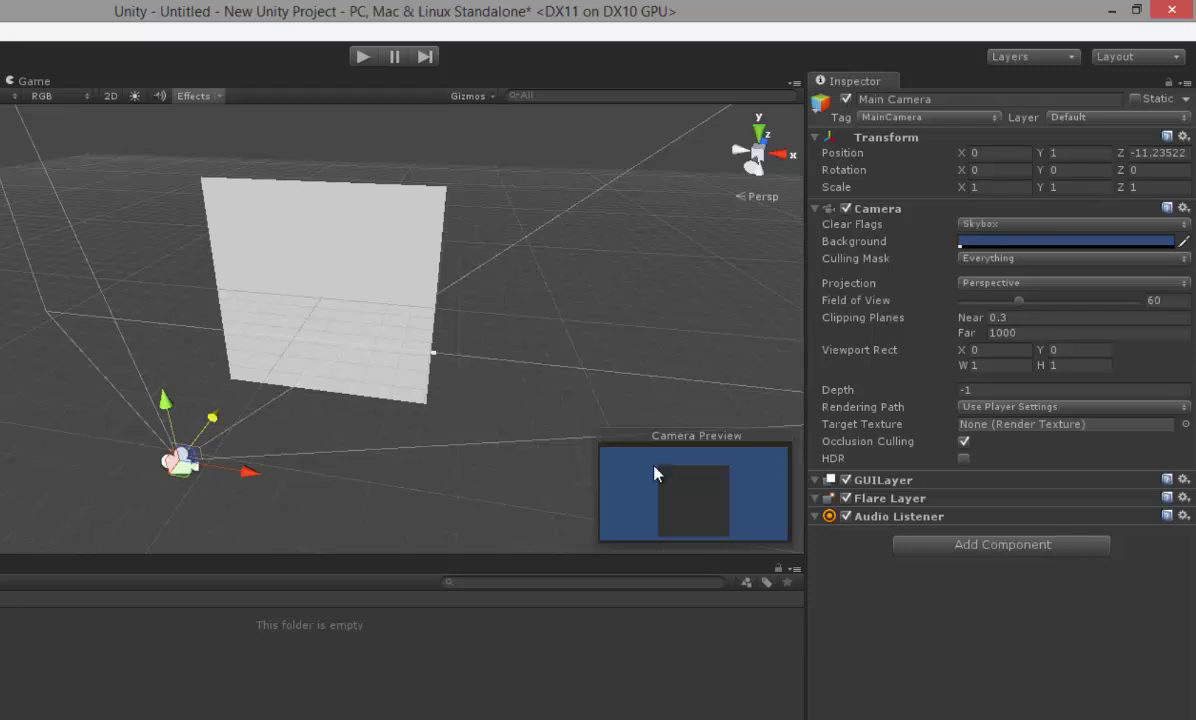
- Enter 5 as the Plane's X scale
click(993, 185)
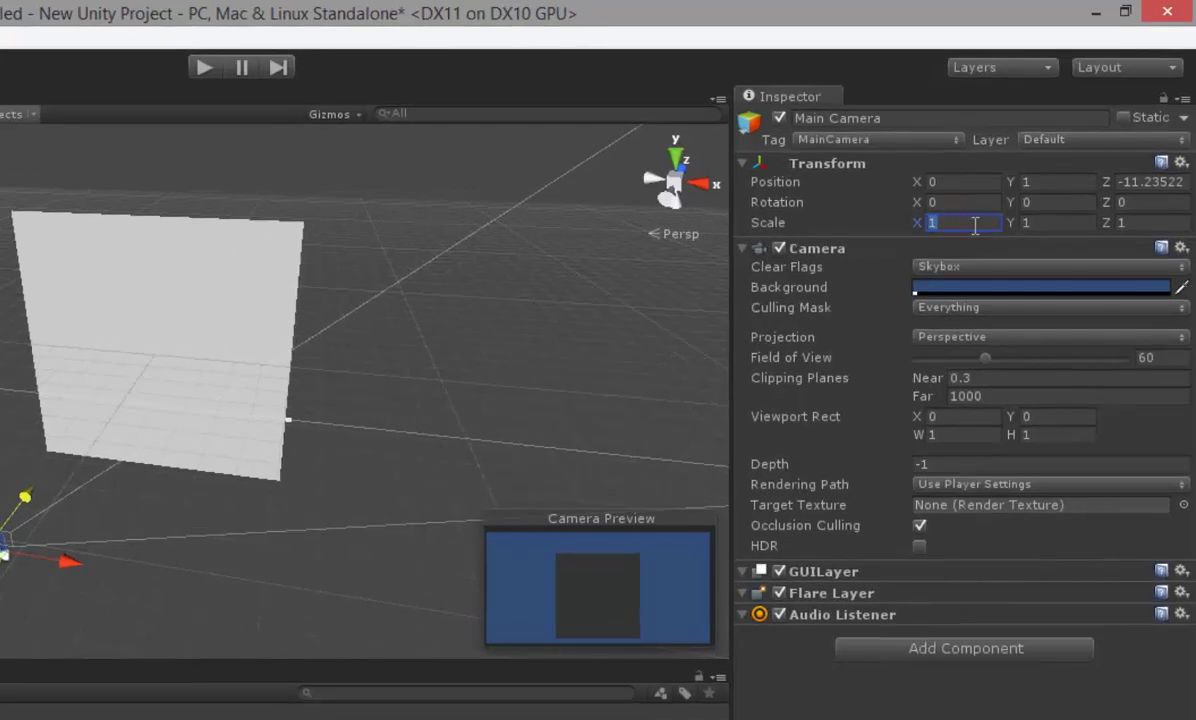
text(5)
key(Tab)
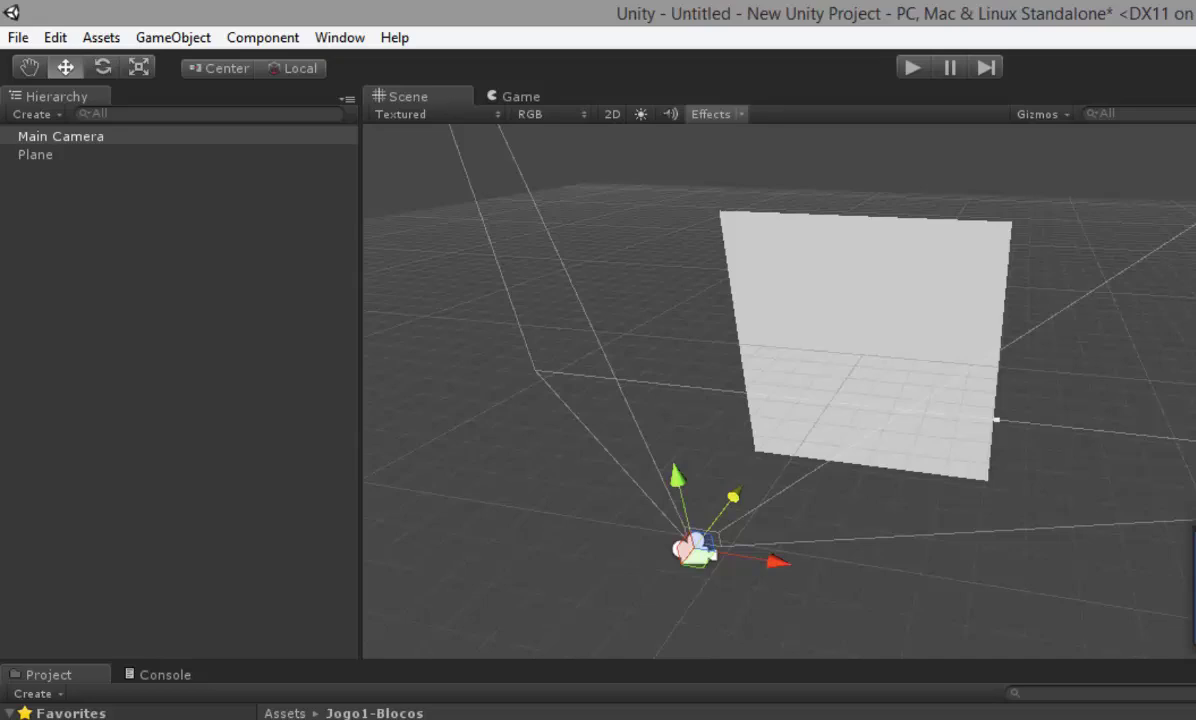
- Set the Plane's Transform Scale to X 5, Y 1, Z 10
click(45, 155)
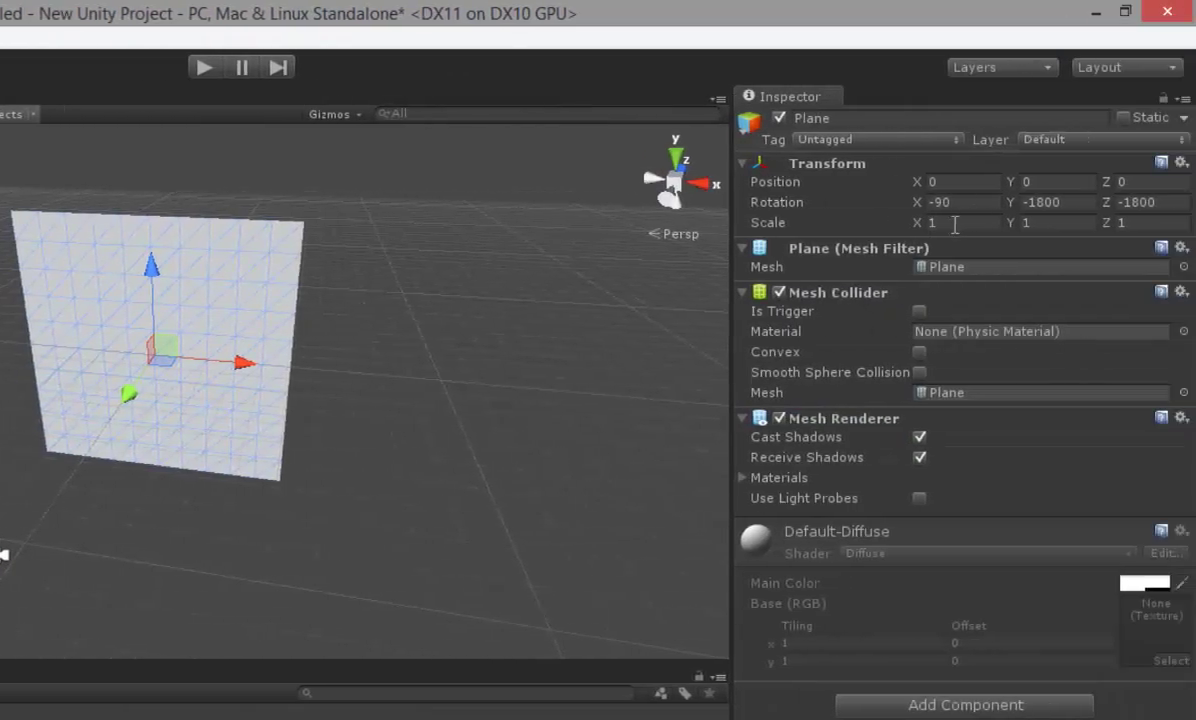
click(952, 223)
text(5)
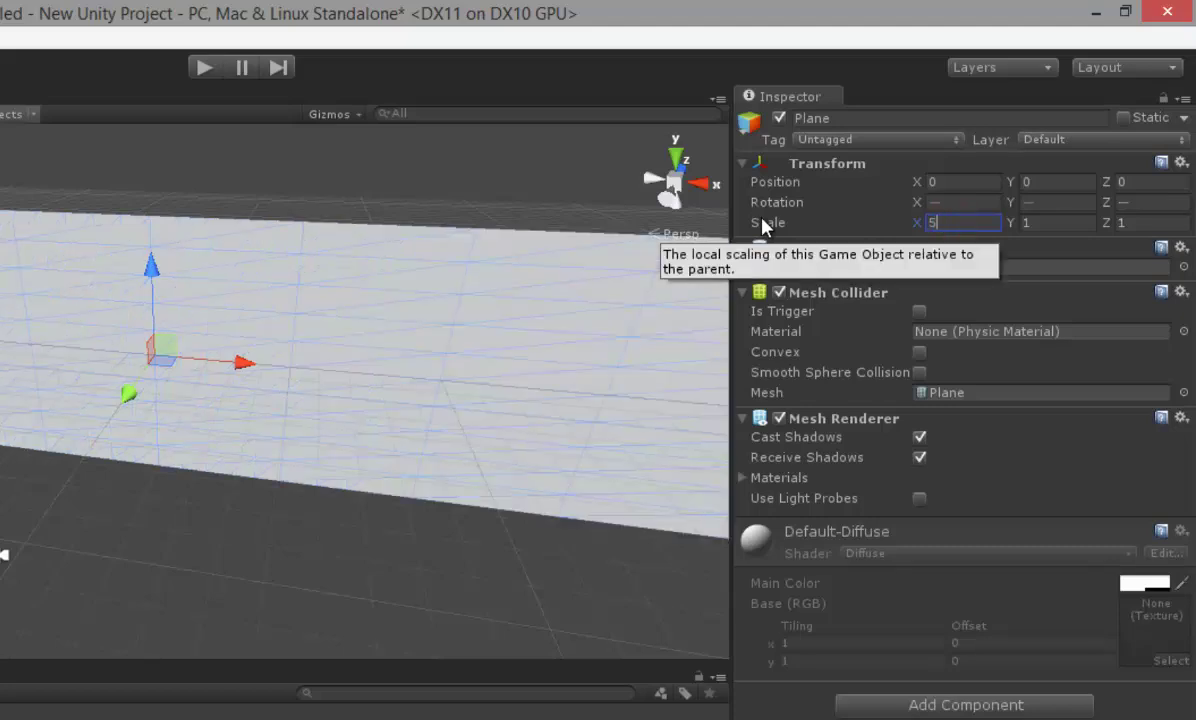
key(Tab)
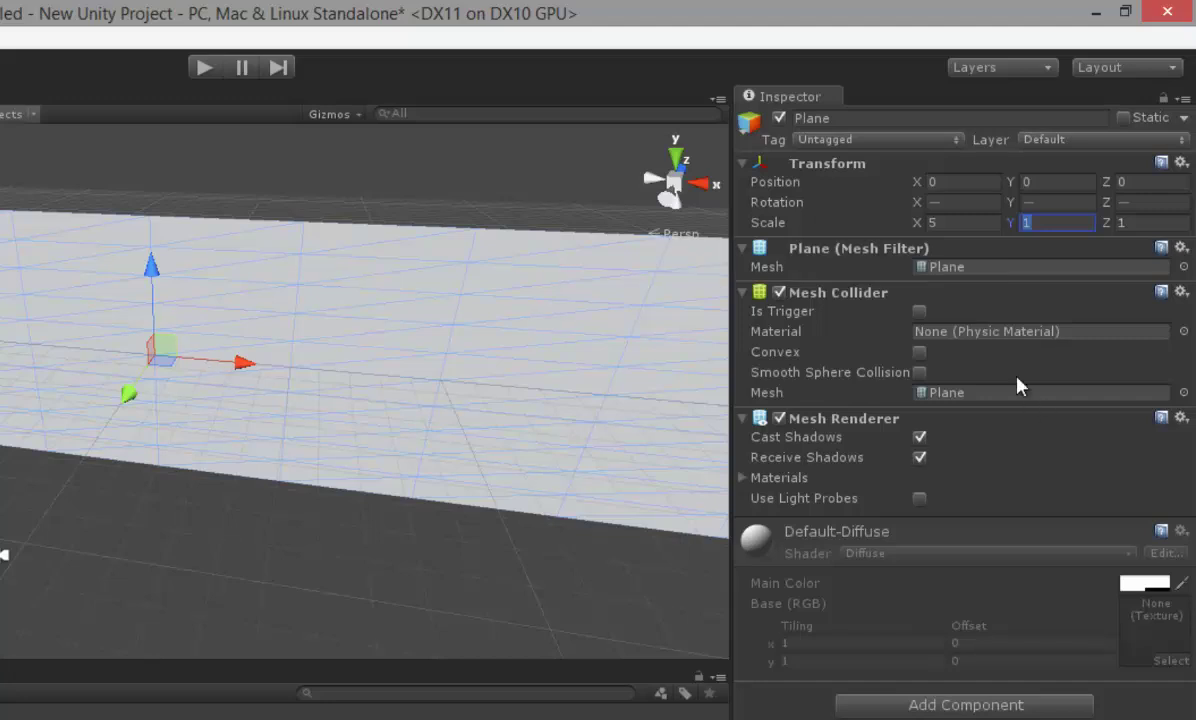
key(Tab)
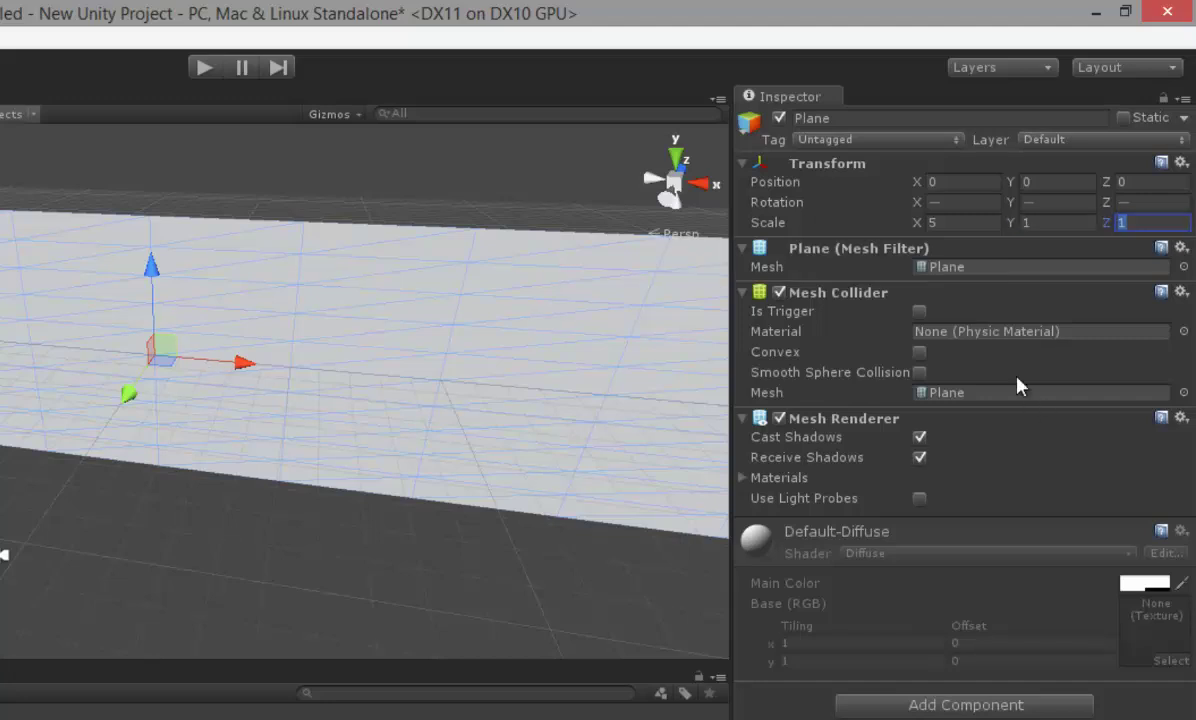
text(10)
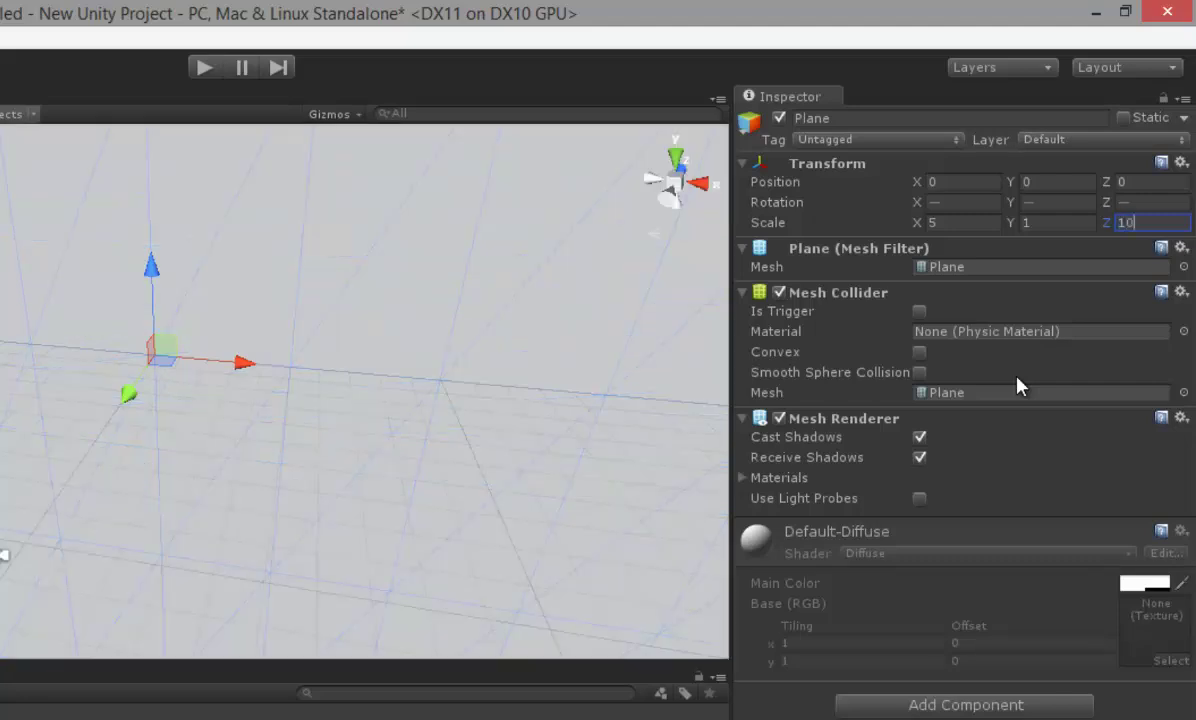
alt+drag(244, 478, 237, 487)
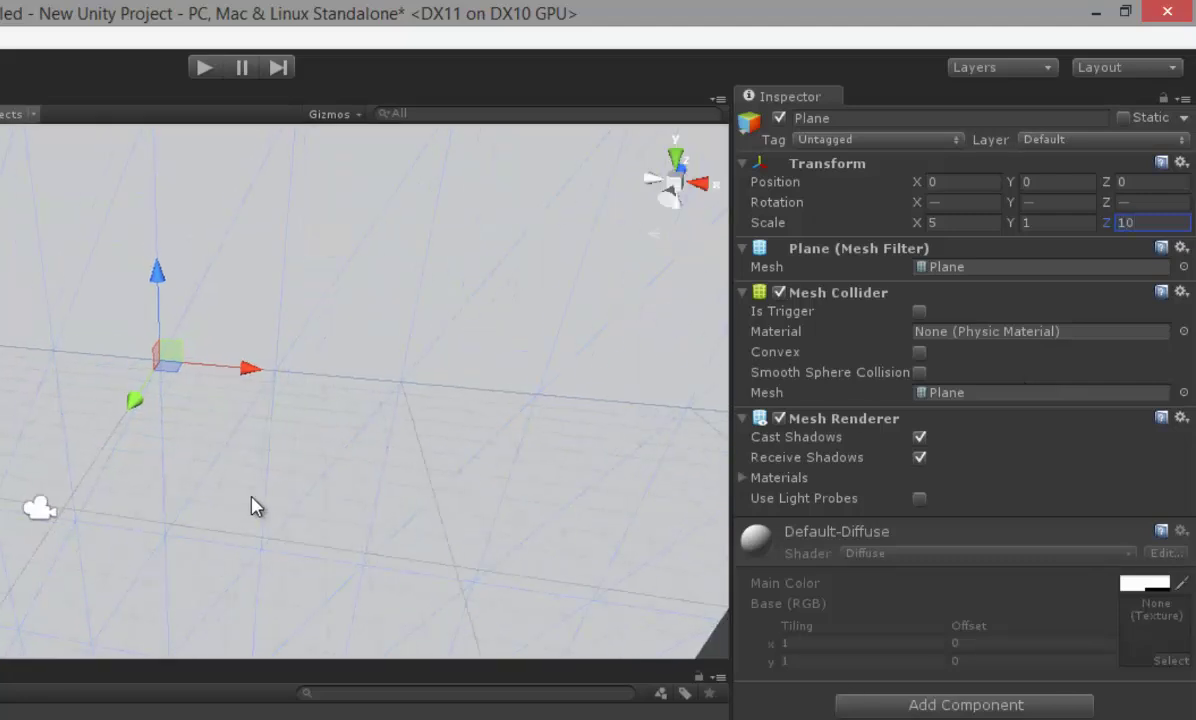
scroll(235, 493, down, 10)
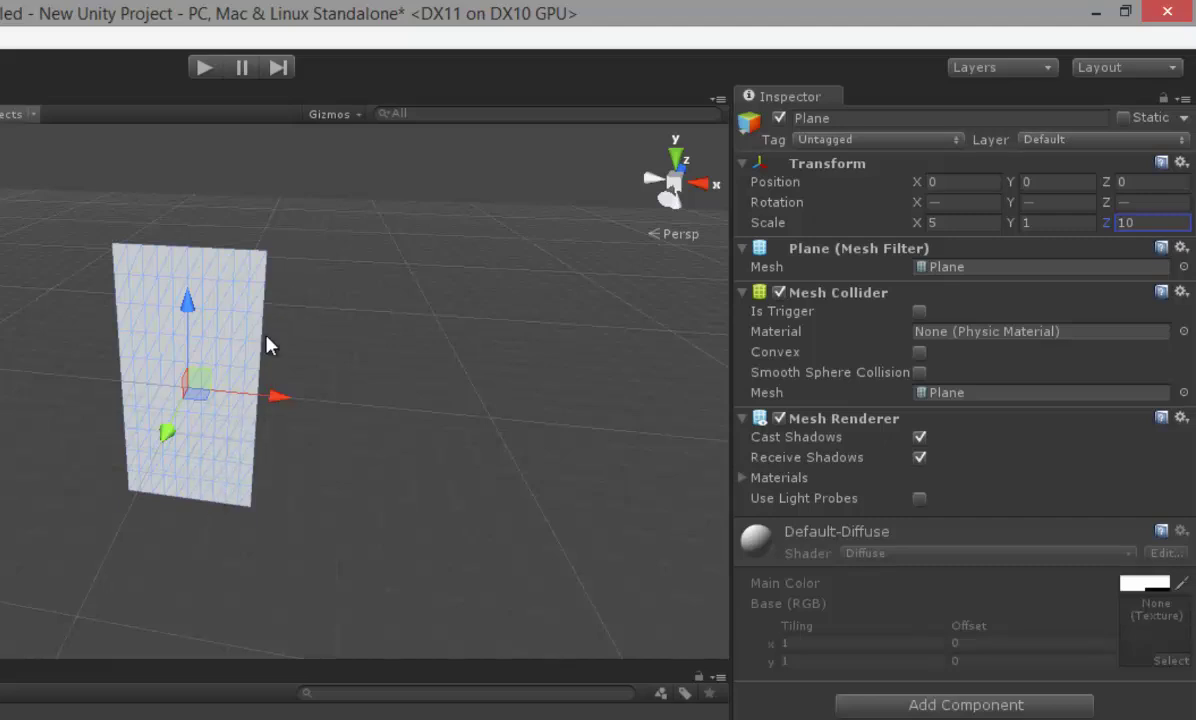
scroll(258, 400, up, 2)
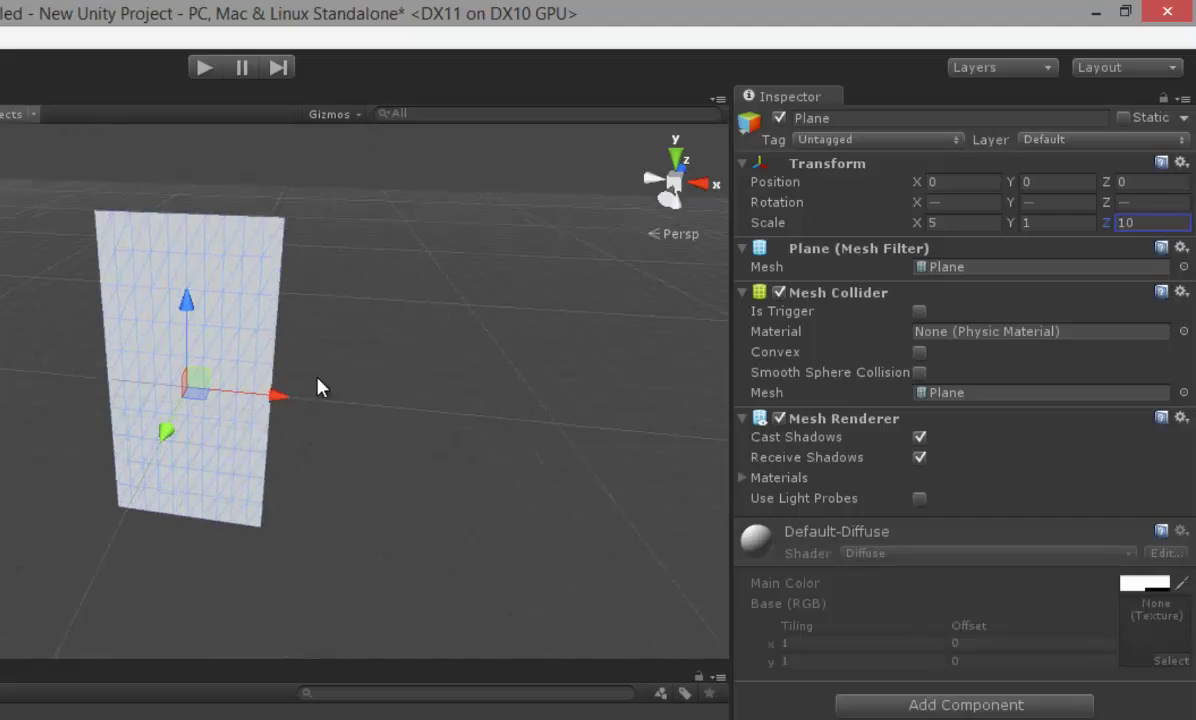
scroll(248, 432, up, 2)
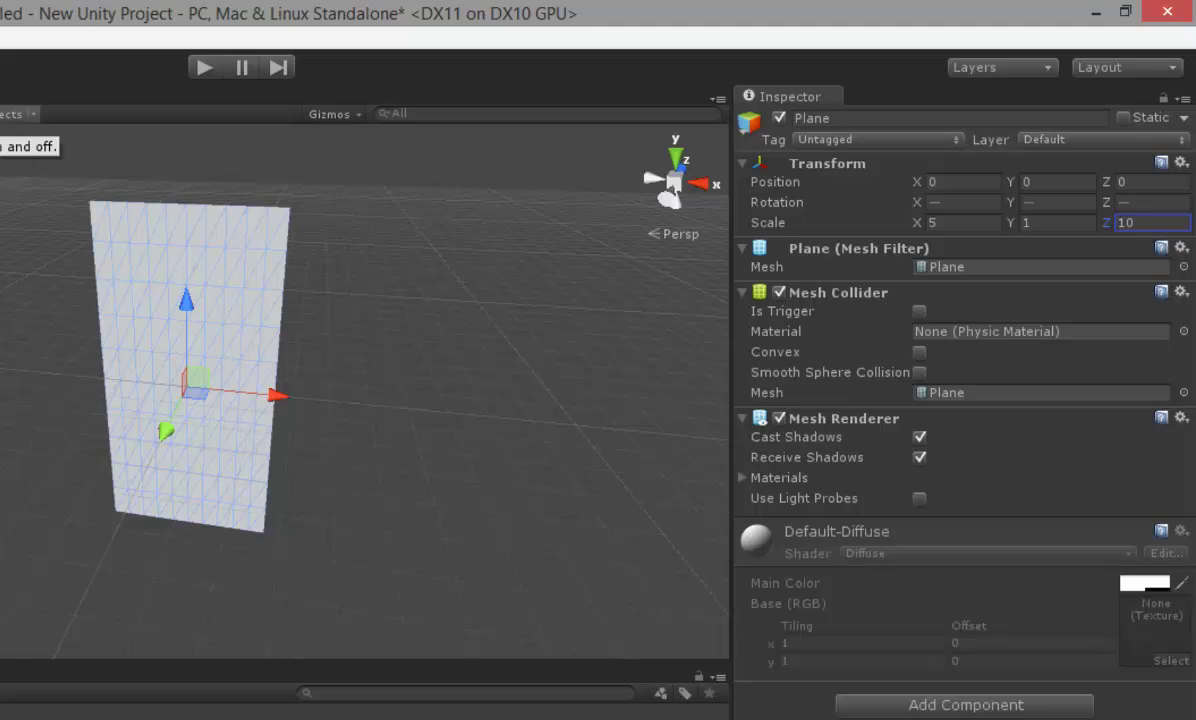
- Drag the Main Camera back to about Z -91 so the whole wall fits in its preview
click(10, 500)
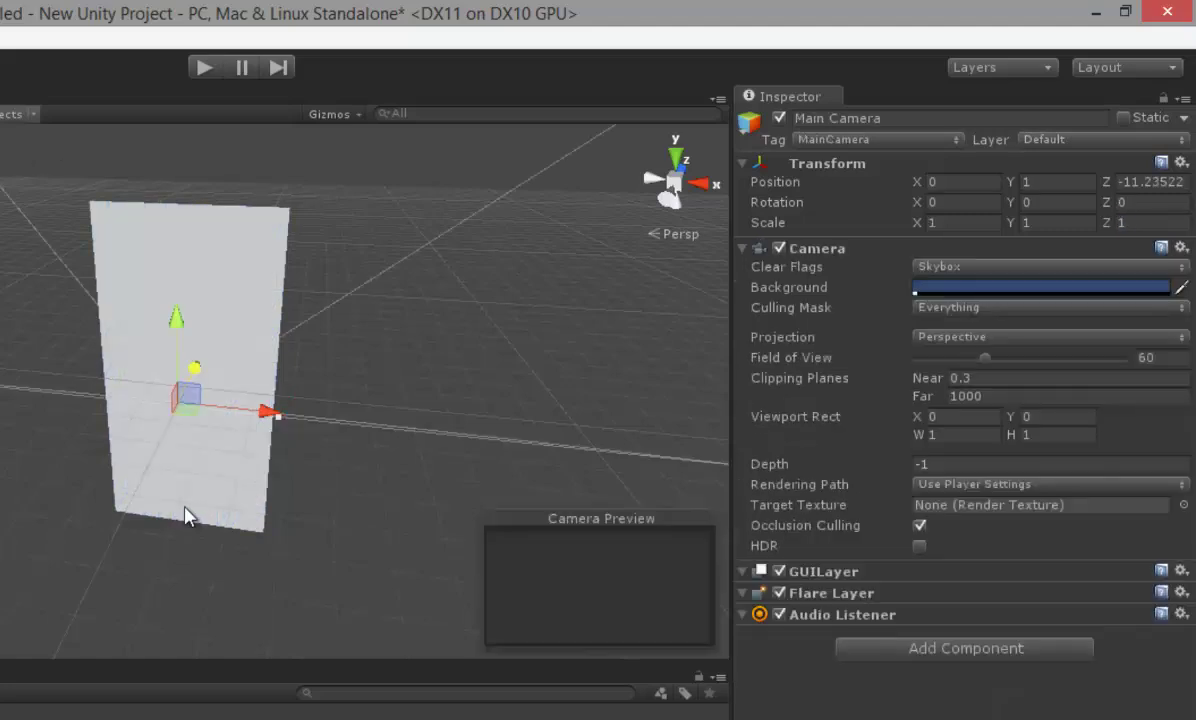
drag(194, 370, 141, 520)
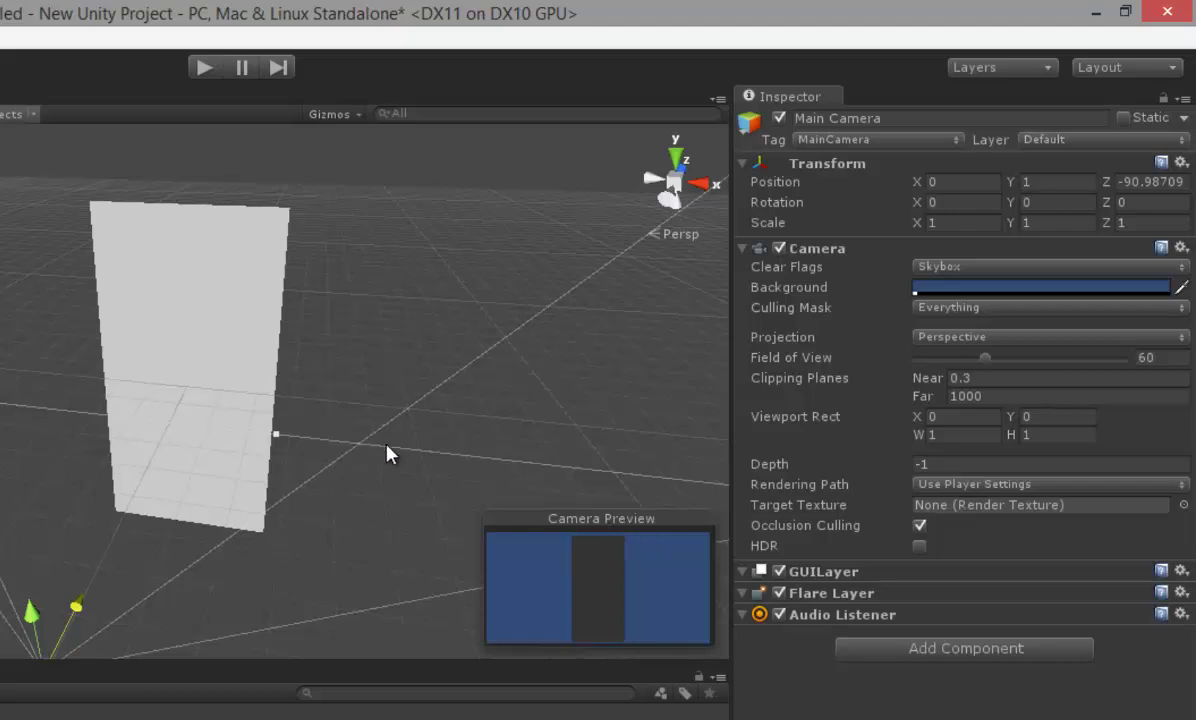
mouse_move(288, 456)
middle_down()
mouse_move(323, 381)
mouse_move(218, 359)
mouse_move(286, 382)
mouse_move(240, 385)
middle_up()
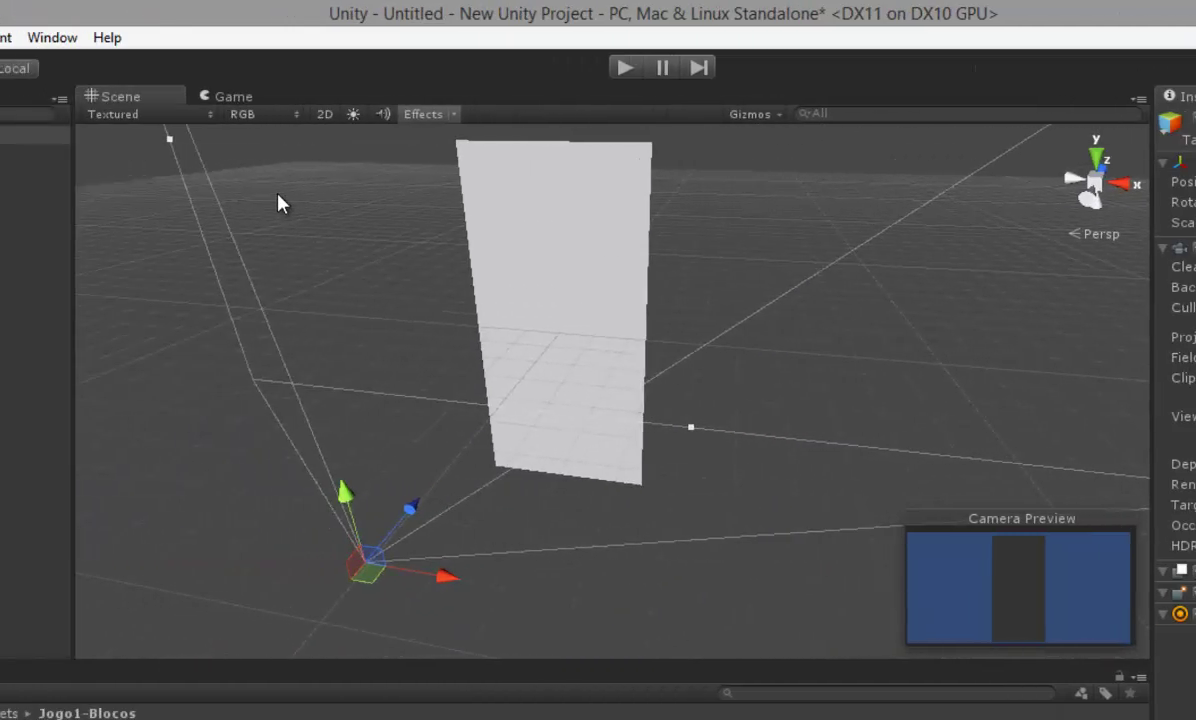
- Toggle 2D/3D and orbit around the scene to locate the wall and the camera
click(326, 113)
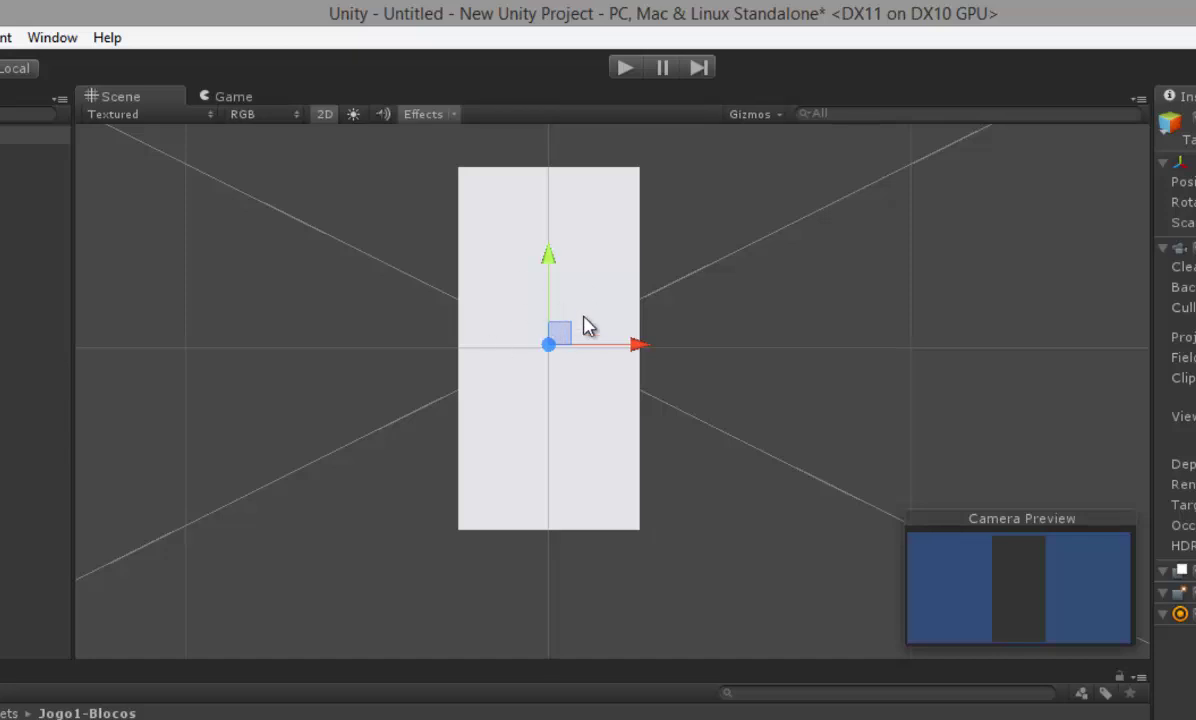
click(320, 114)
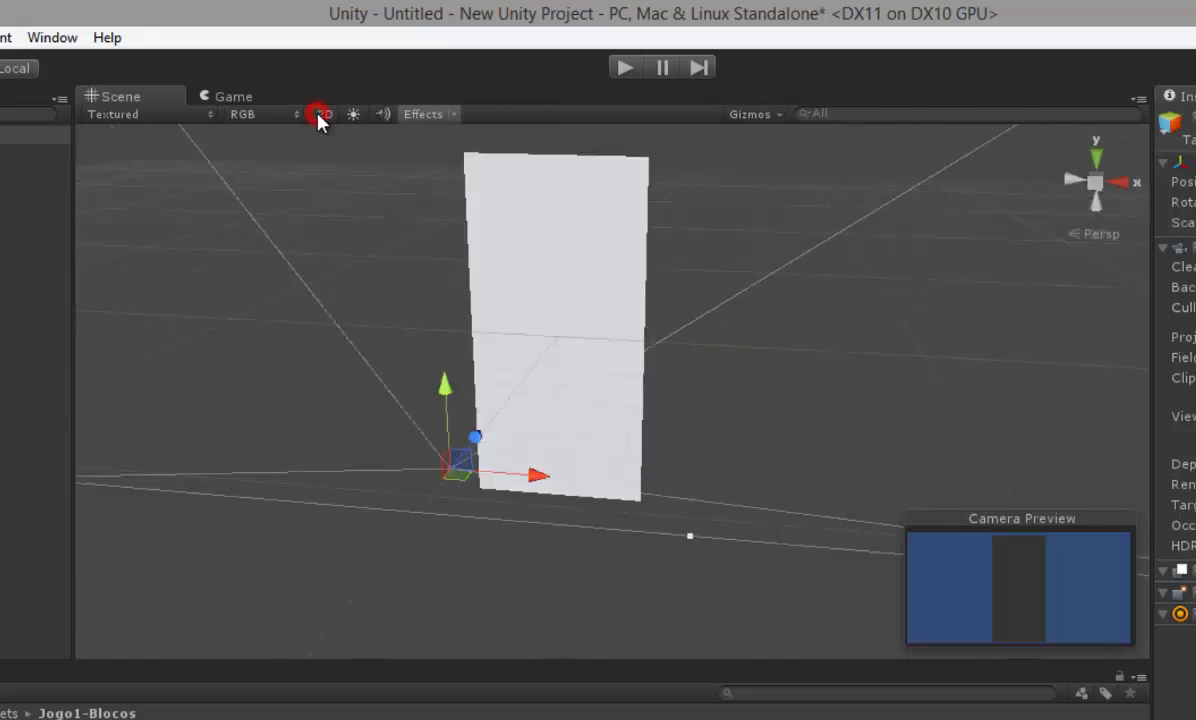
right_drag(347, 395, 675, 368)
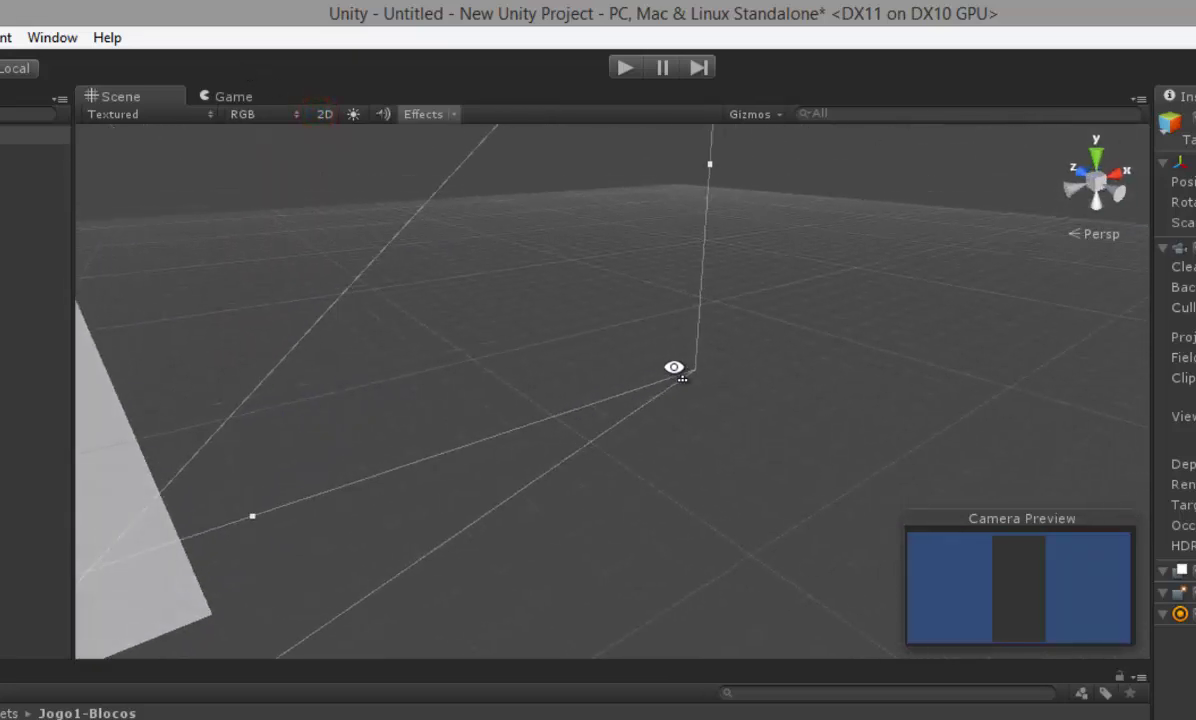
mouse_move(505, 424)
right_down()
mouse_move(585, 408)
mouse_move(555, 438)
mouse_move(540, 422)
right_up()
mouse_move(601, 322)
right_down()
mouse_move(593, 355)
mouse_move(606, 368)
mouse_move(630, 356)
right_up()
mouse_move(588, 490)
right_down()
mouse_move(633, 497)
mouse_move(646, 408)
mouse_move(622, 515)
right_up()
mouse_move(622, 515)
middle_down()
mouse_move(622, 405)
mouse_move(615, 438)
middle_up()
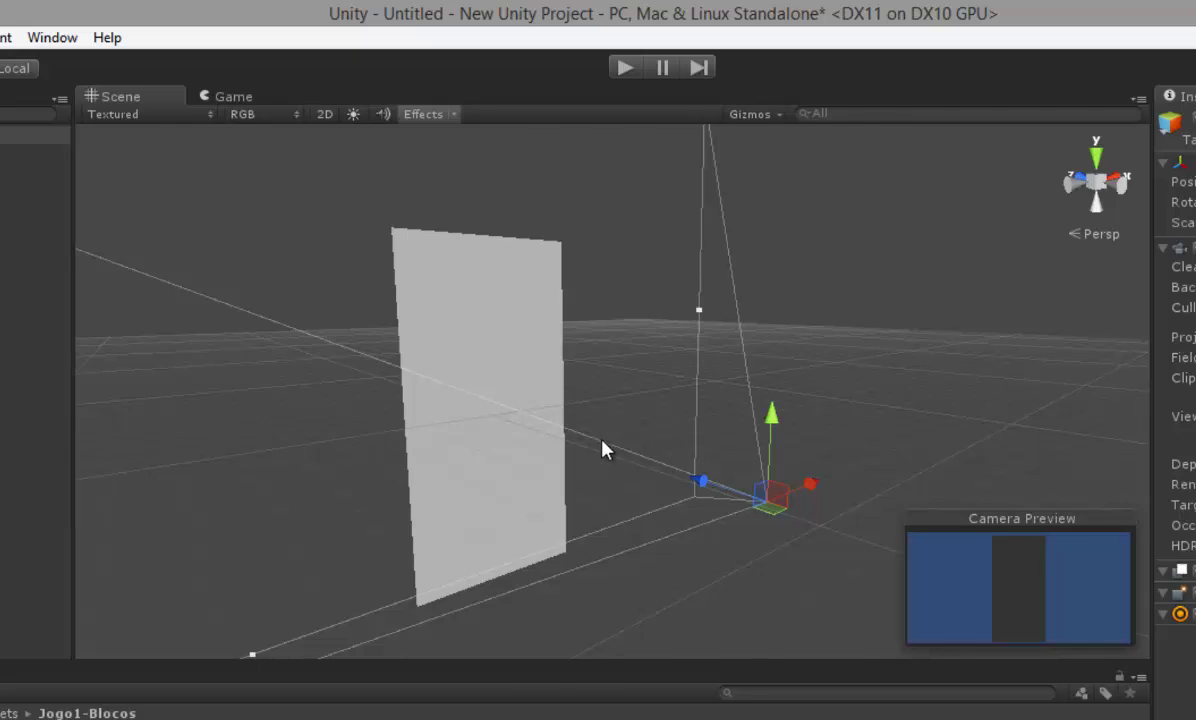
scroll(596, 444, down, 1)
scroll(595, 443, down, 2)
scroll(593, 442, down, 2)
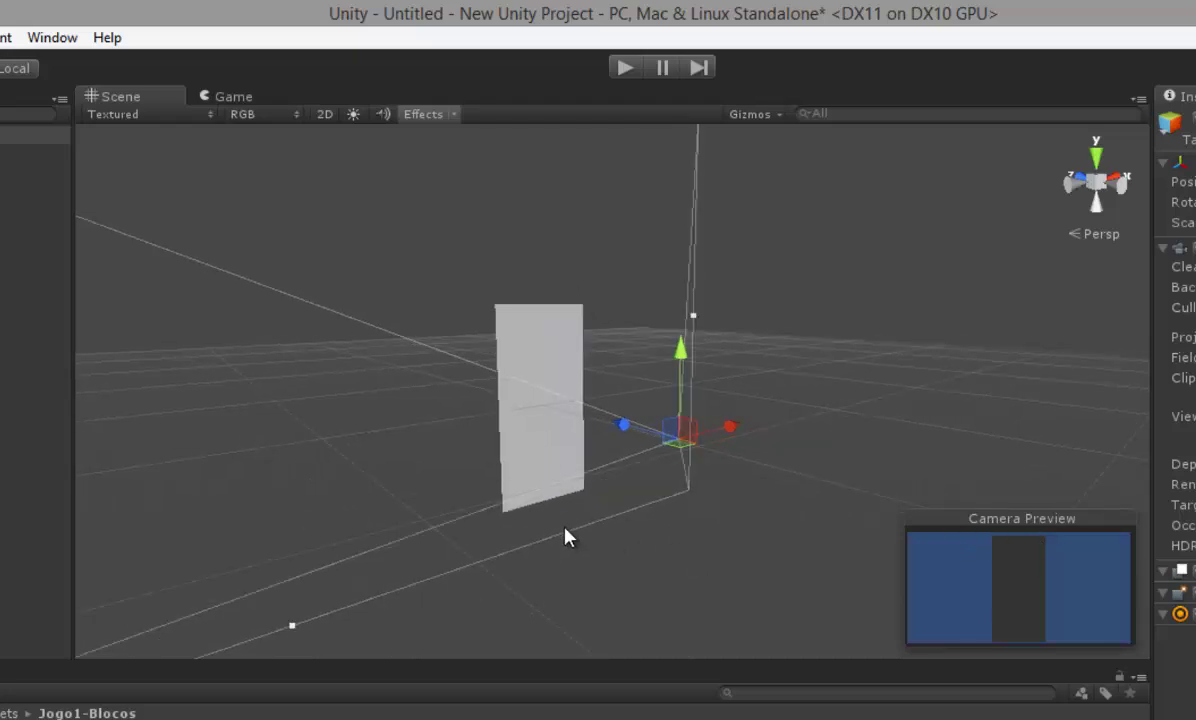
- Reframe a side view of the wall, then select the Main Camera to show its Perspective, FOV 60 settings
alt+drag(566, 533, 537, 503)
alt+drag(436, 451, 649, 438)
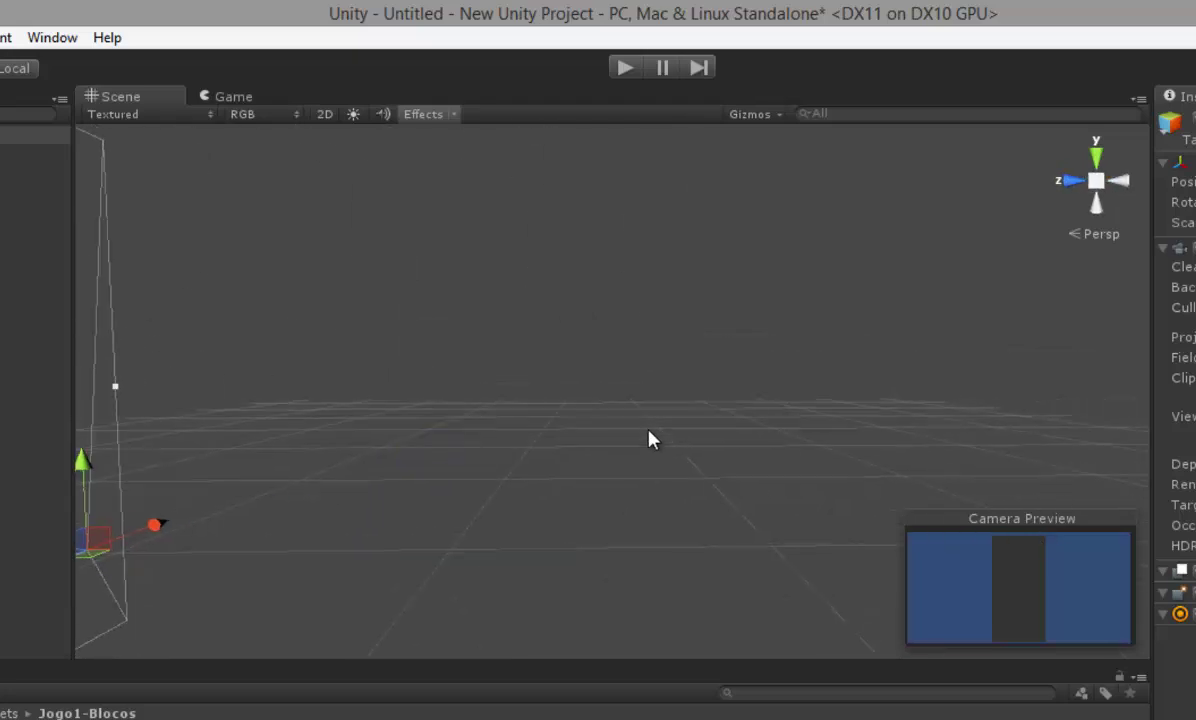
mouse_move(267, 521)
middle_down()
mouse_move(585, 442)
mouse_move(535, 474)
mouse_move(215, 535)
middle_up()
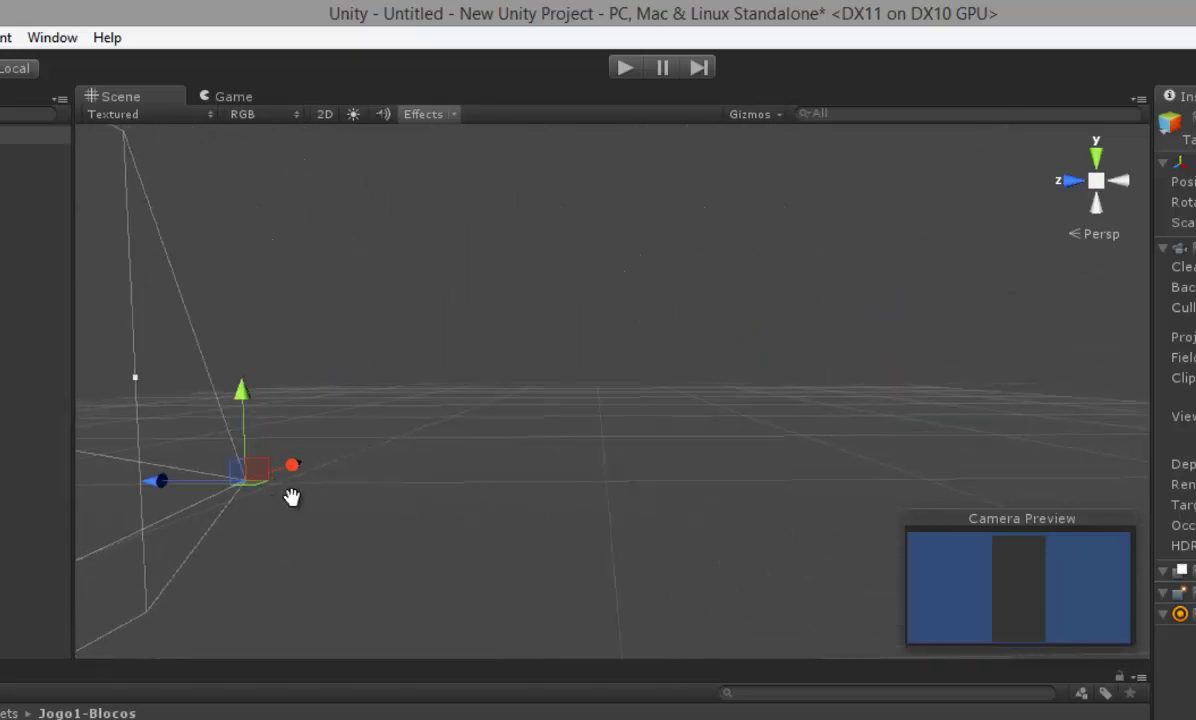
click(175, 548)
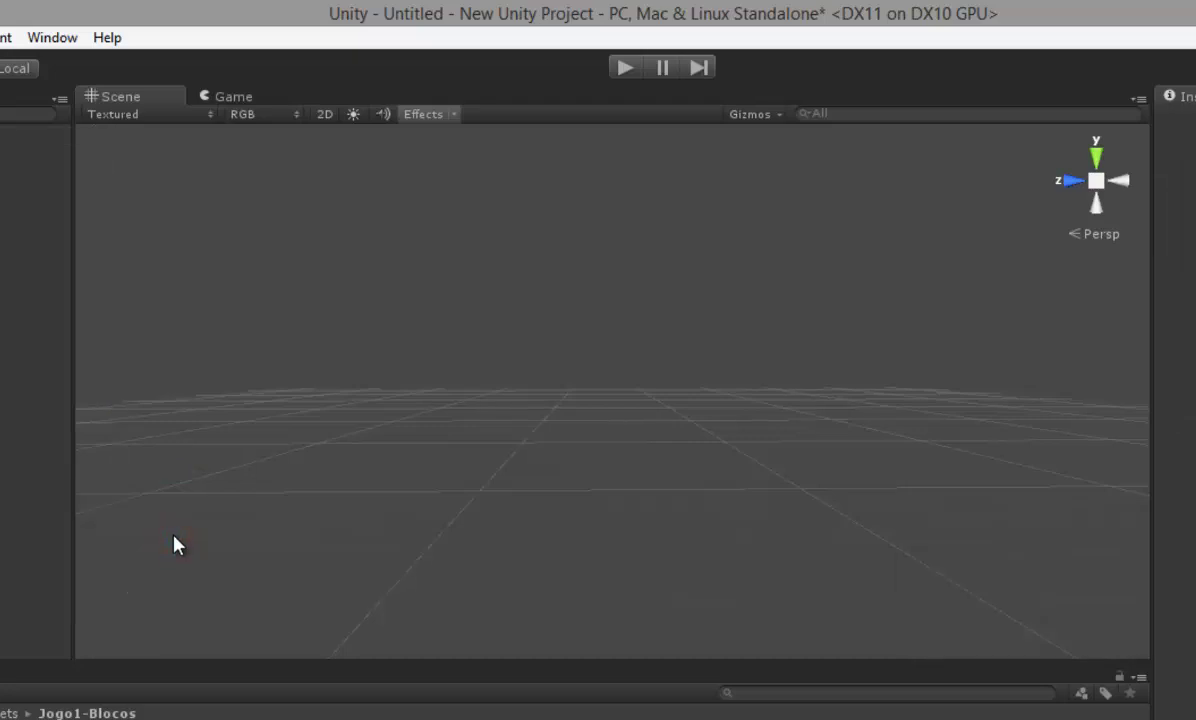
alt+drag(192, 507, 535, 452)
middle_drag(810, 437, 652, 450)
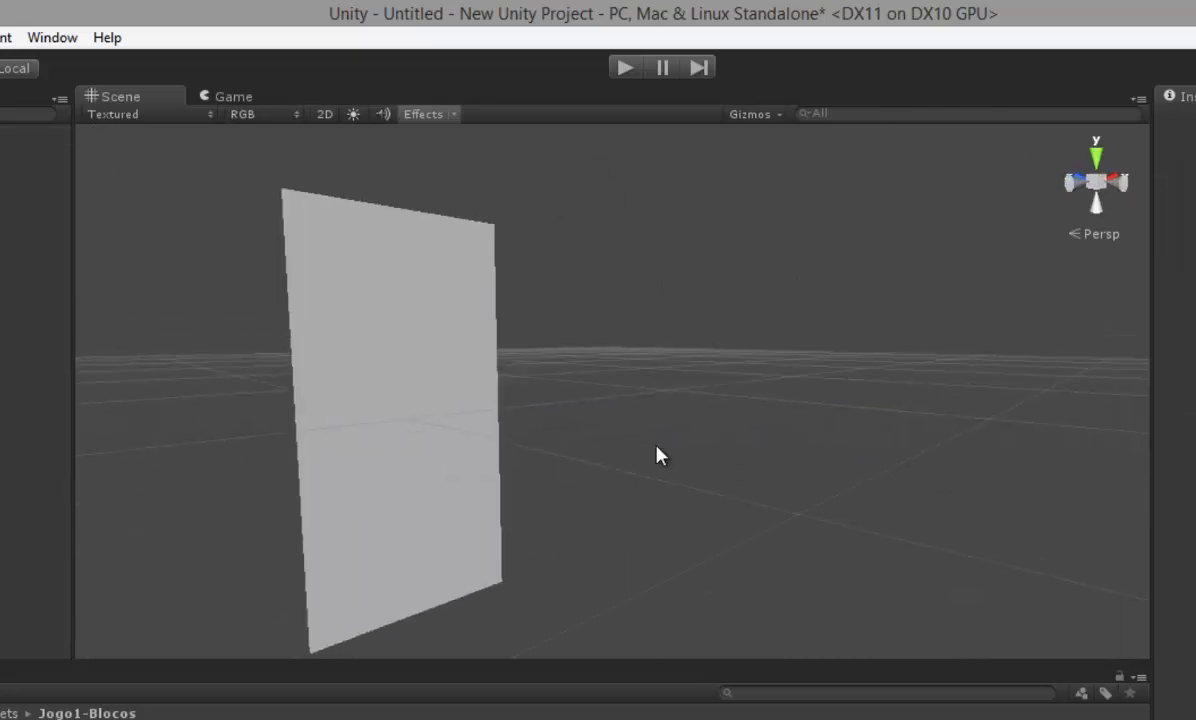
scroll(640, 460, down, 3)
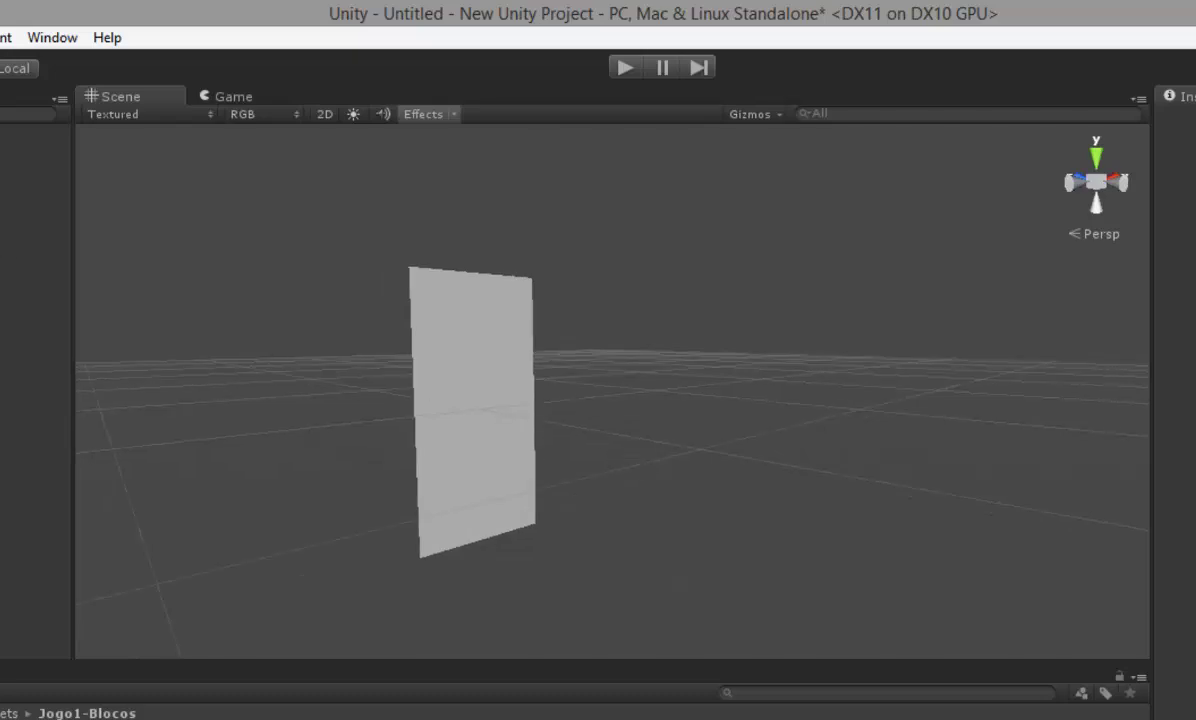
click(30, 135)
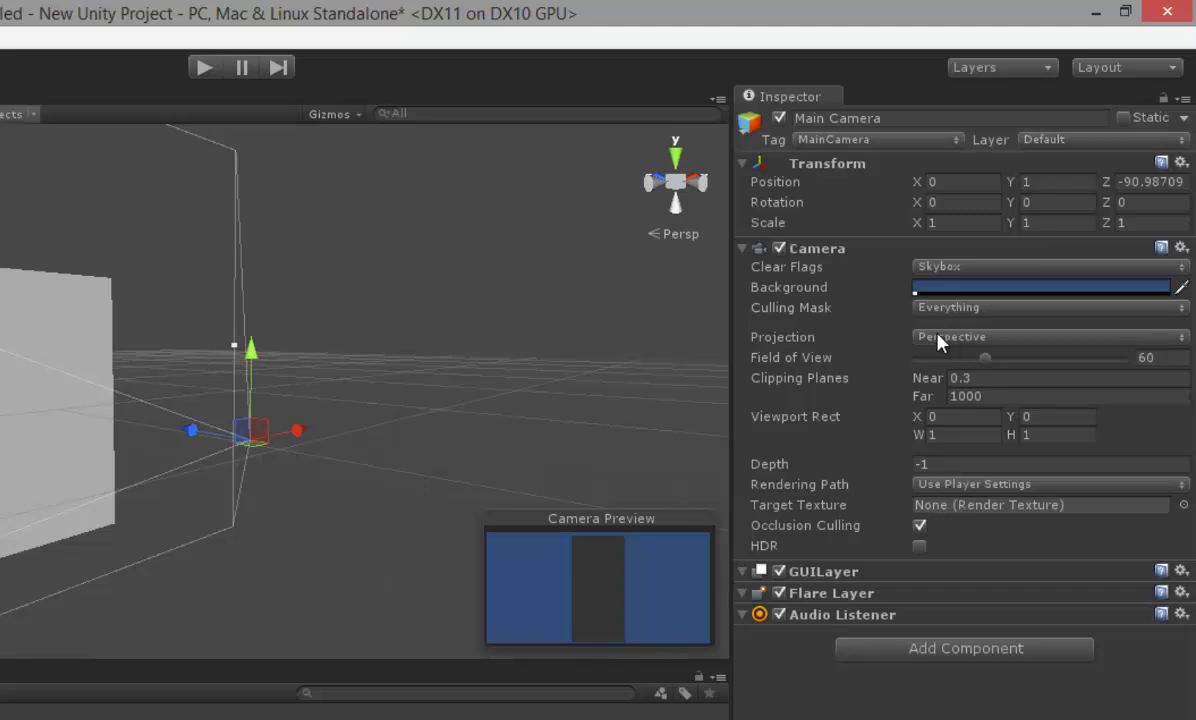
- Change the Main Camera's projection from Perspective to Orthographic, size 5
mouse_move(260, 444)
alt+mouse_down()
mouse_move(130, 430)
mouse_move(187, 387)
alt+mouse_up()
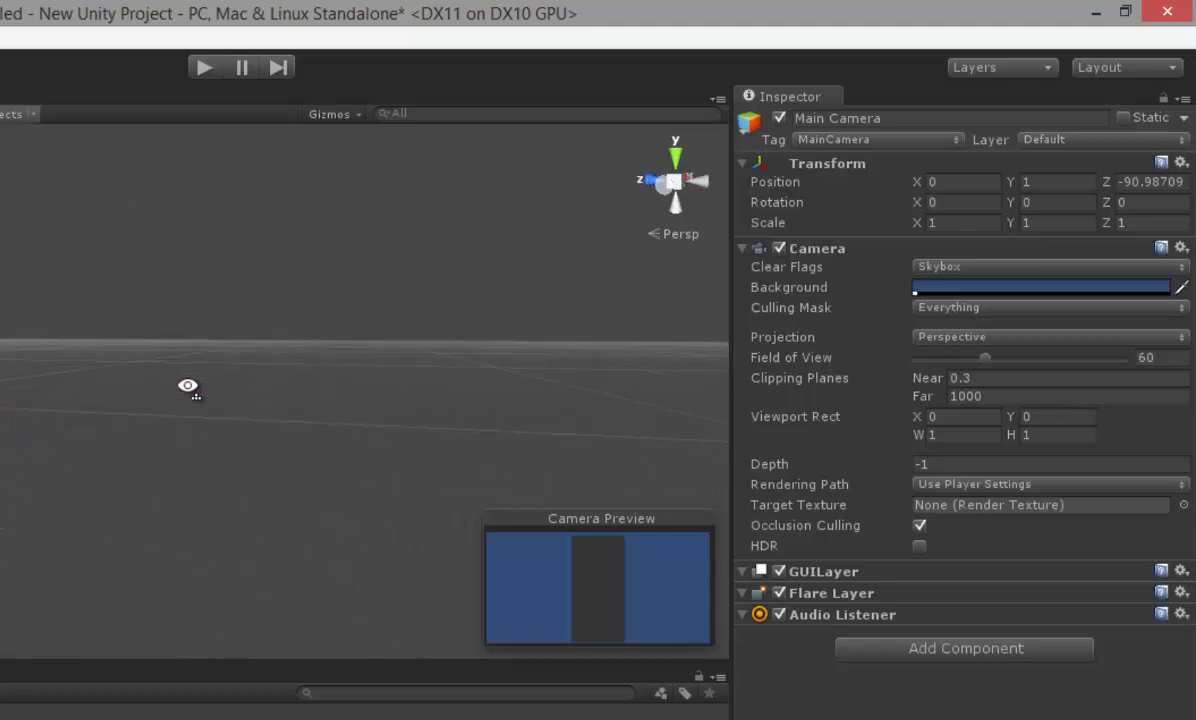
mouse_move(29, 427)
middle_down()
mouse_move(214, 404)
mouse_move(210, 430)
middle_up()
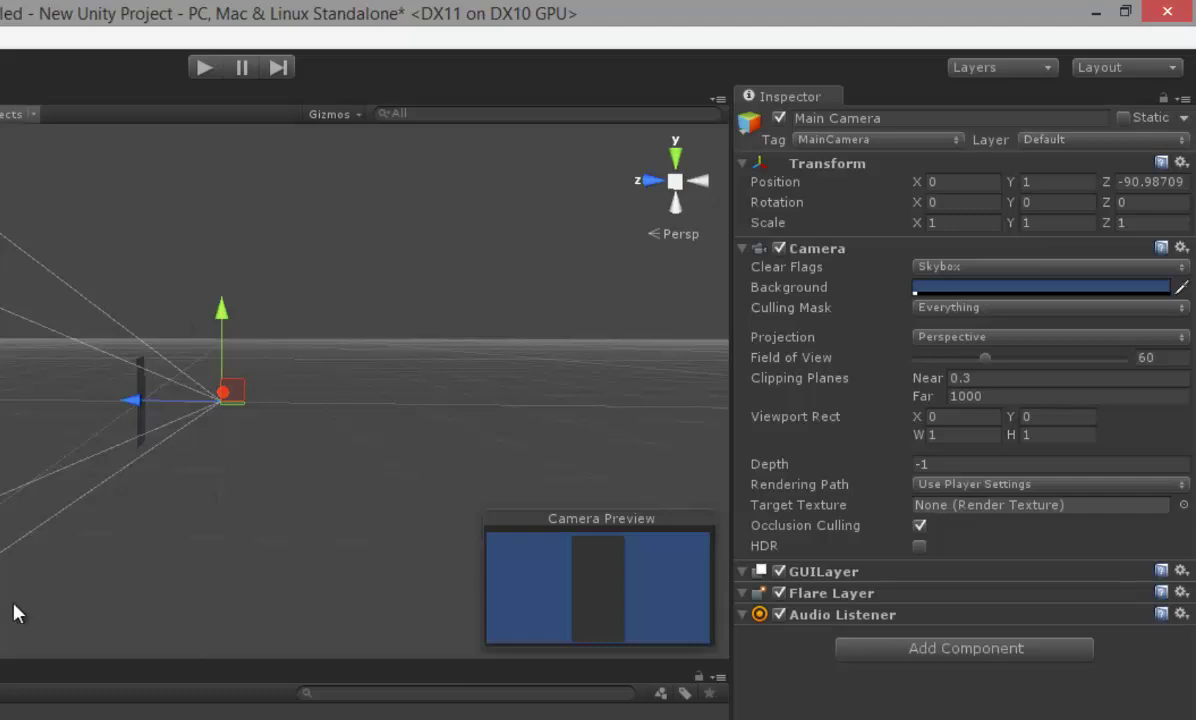
click(1185, 337)
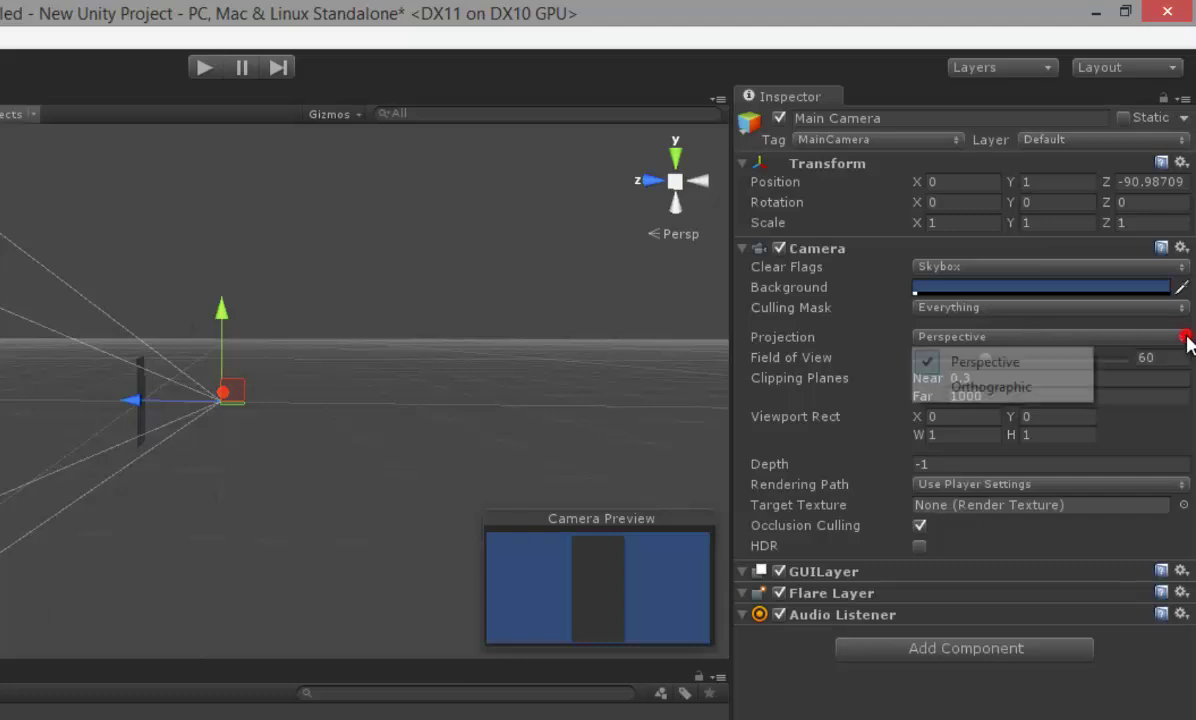
click(1033, 388)
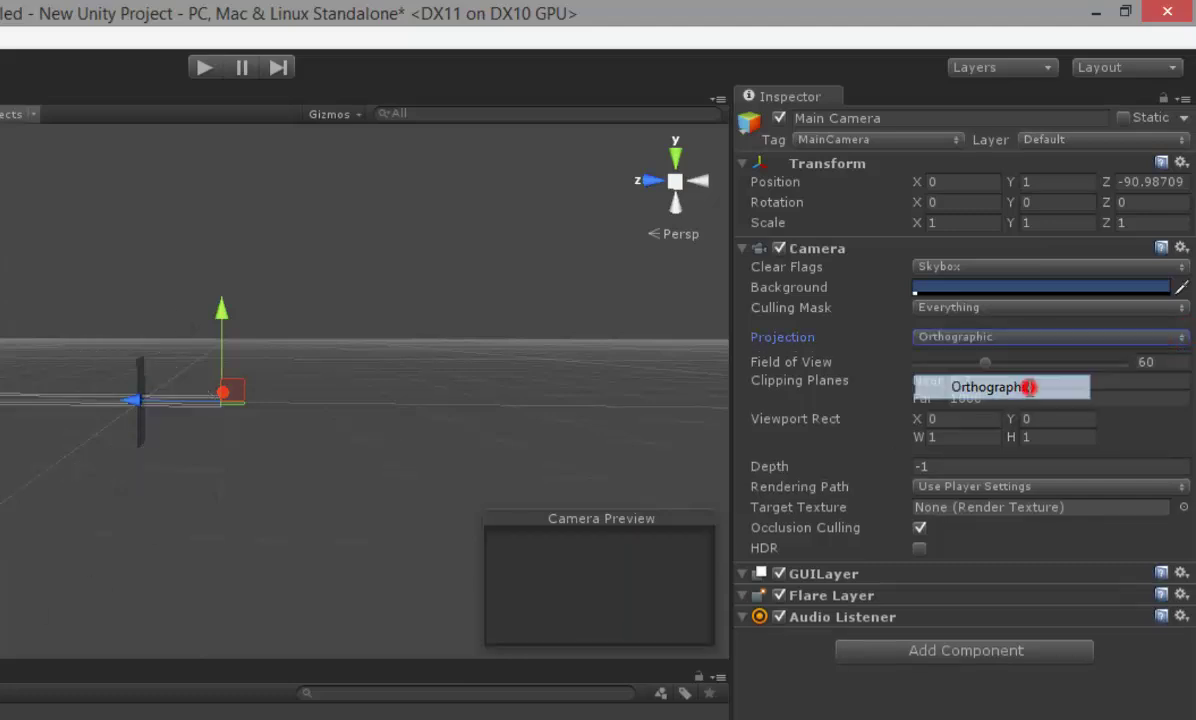
key(f)
scroll(185, 470, up, 3)
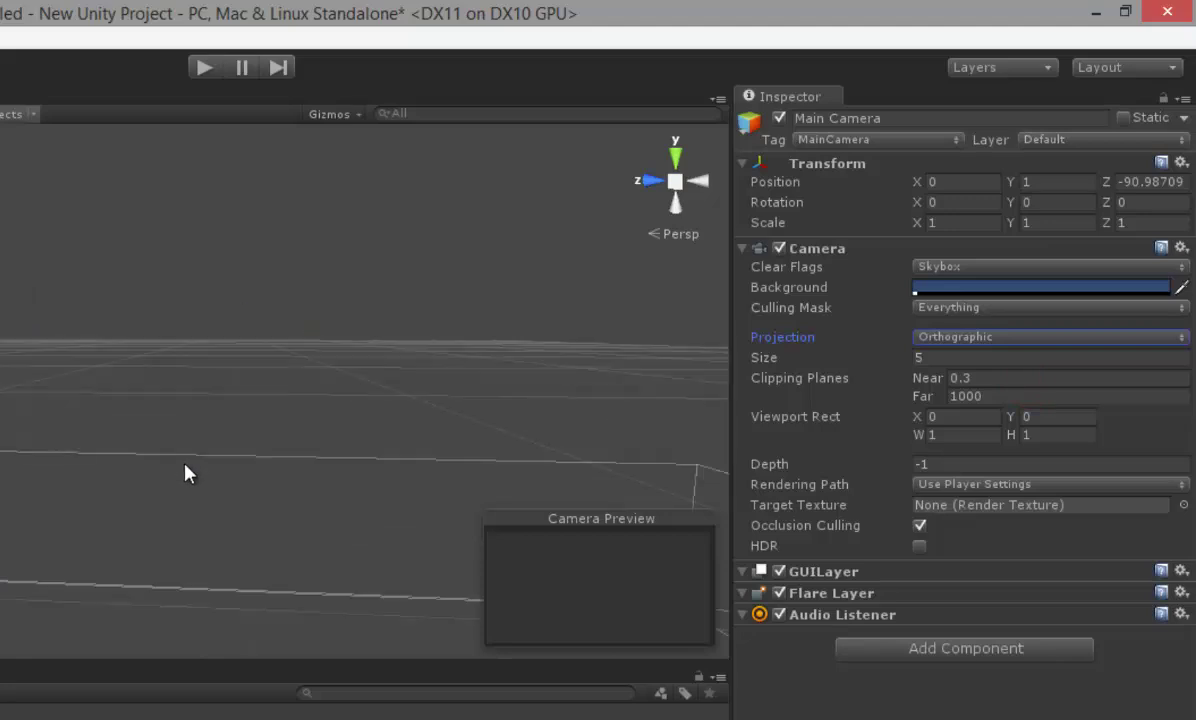
scroll(185, 470, down, 5)
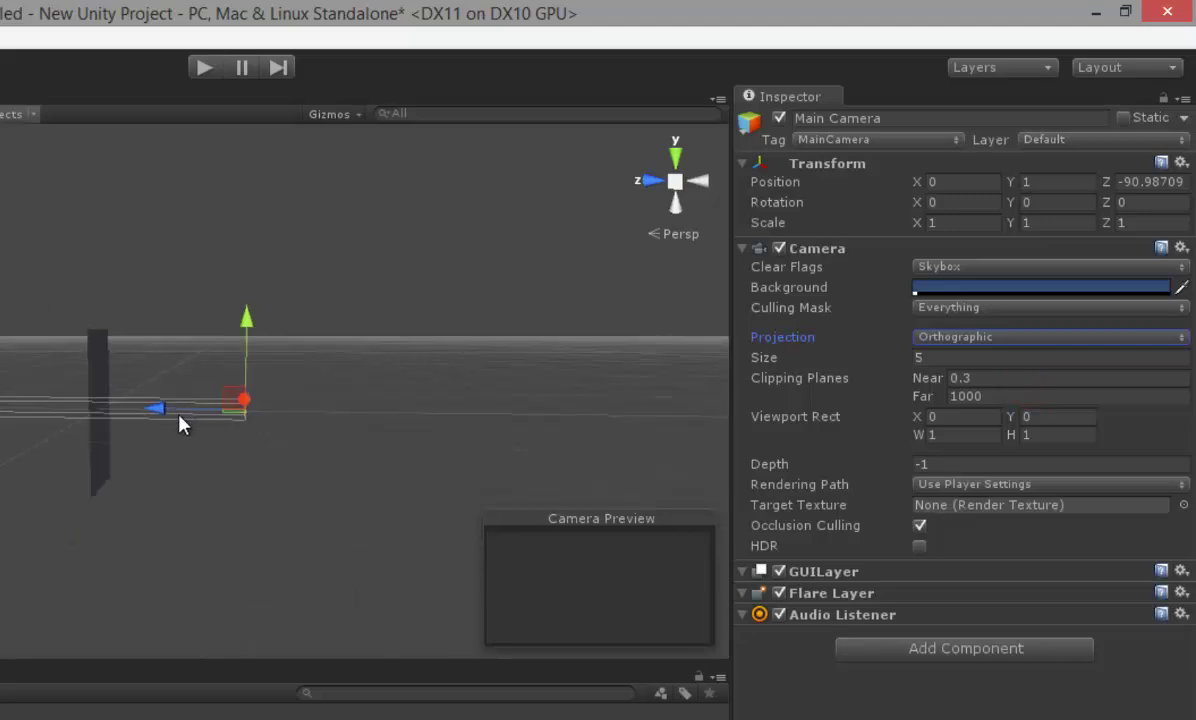
middle_drag(175, 418, 258, 420)
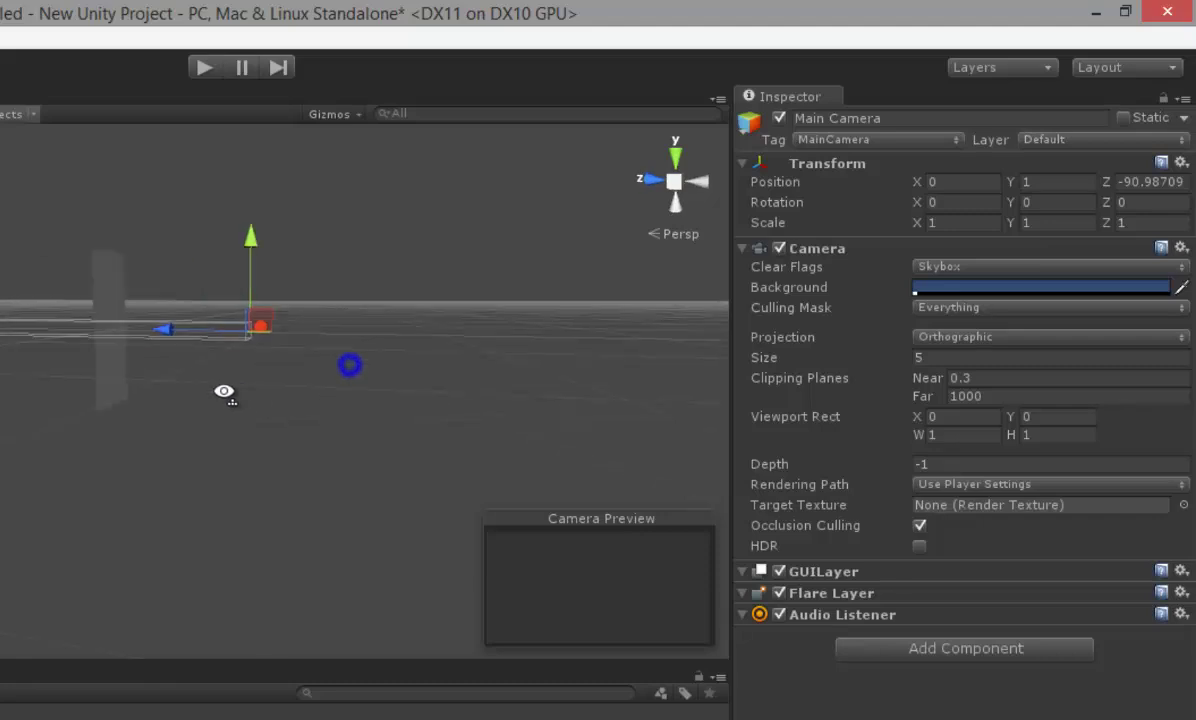
alt+drag(258, 420, 406, 400)
mouse_move(615, 410)
alt+mouse_down()
mouse_move(352, 453)
mouse_move(181, 432)
alt+mouse_up()
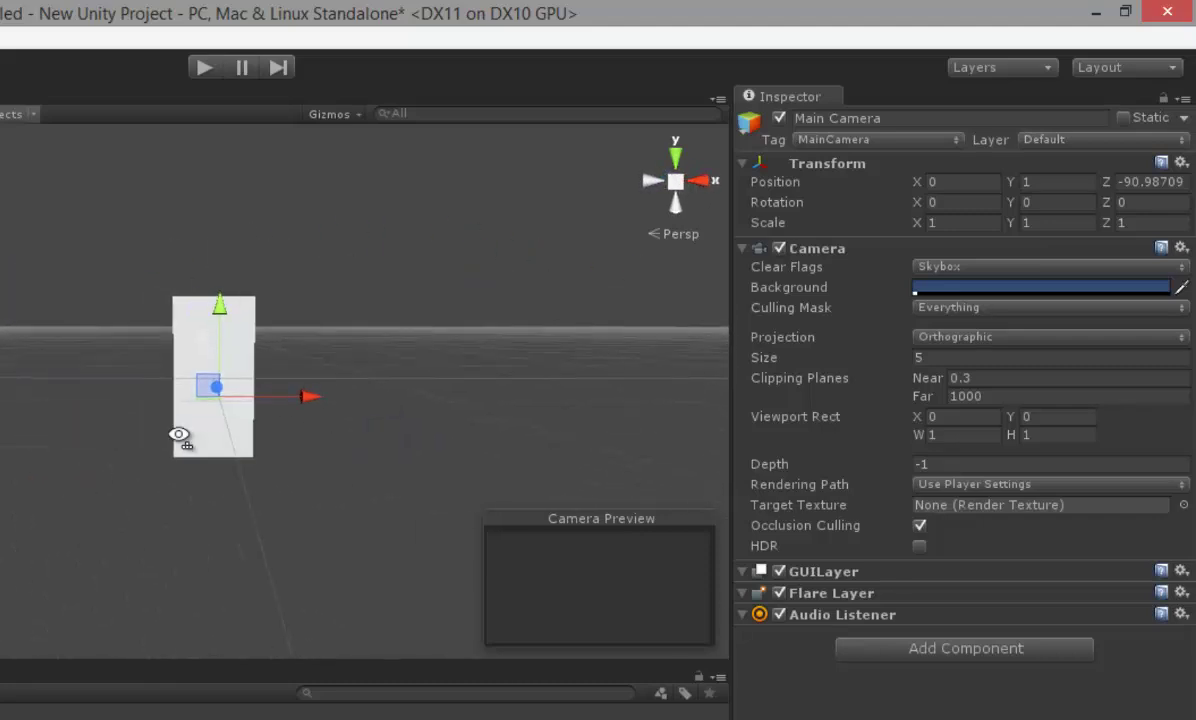
middle_drag(238, 432, 204, 411)
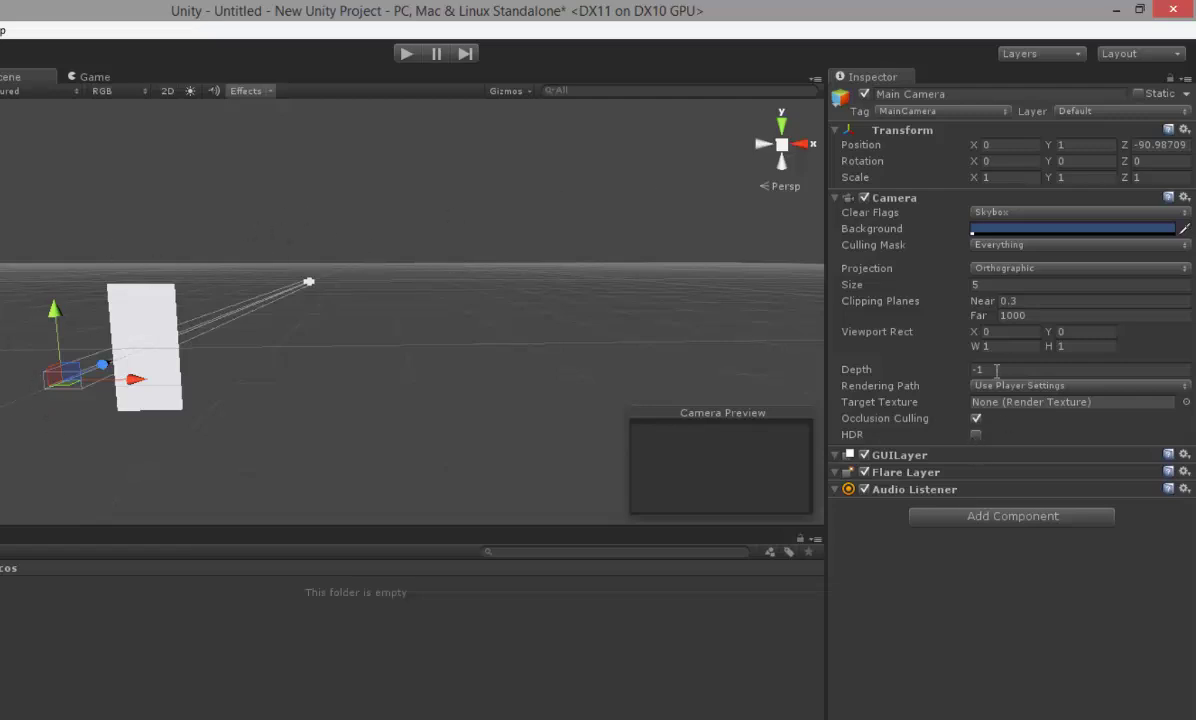
- Raise the Main Camera's Near clipping plane from 0.3 to 0.37
mouse_move(982, 300)
mouse_down()
mouse_move(995, 301)
mouse_move(912, 310)
mouse_move(962, 318)
mouse_up()
click(980, 317)
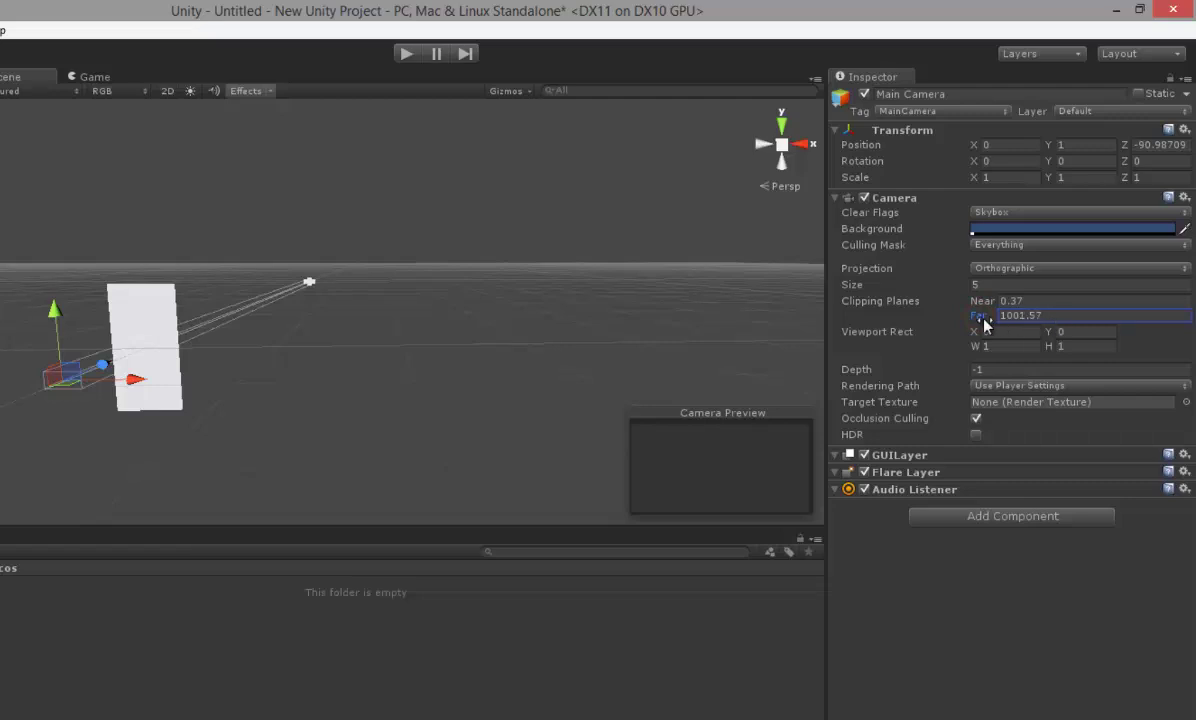
mouse_move(124, 352)
middle_down()
mouse_move(215, 330)
mouse_move(208, 343)
middle_up()
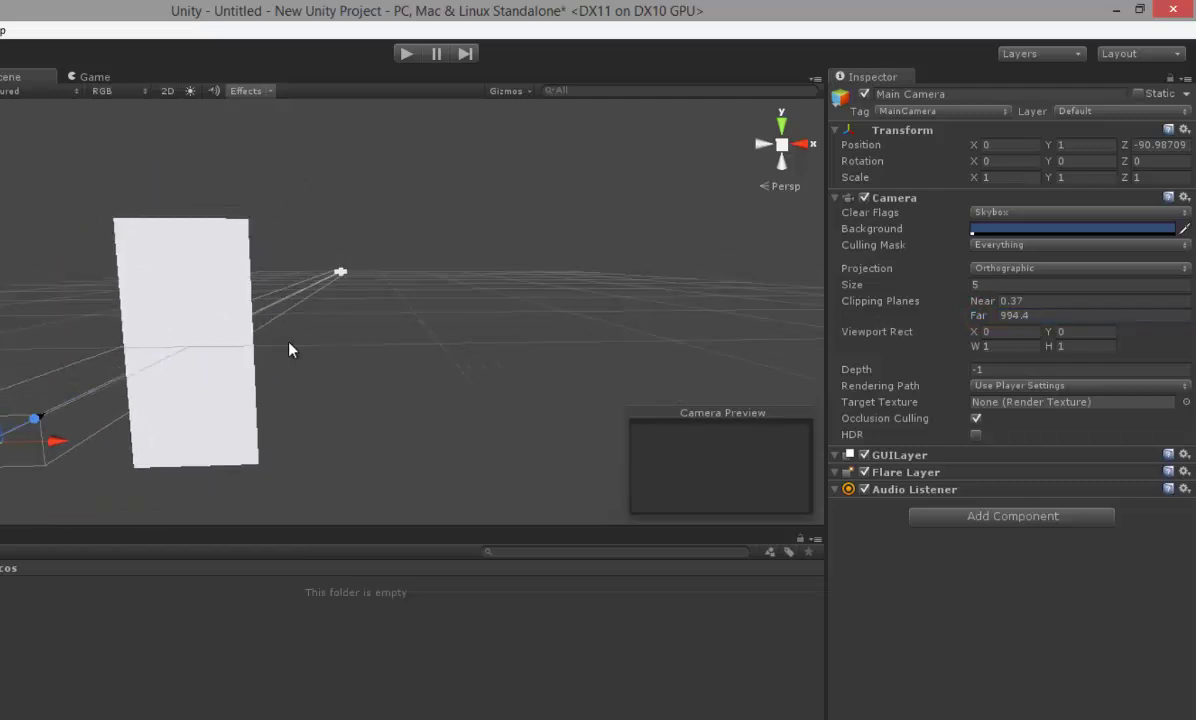
scroll(288, 347, up, 1)
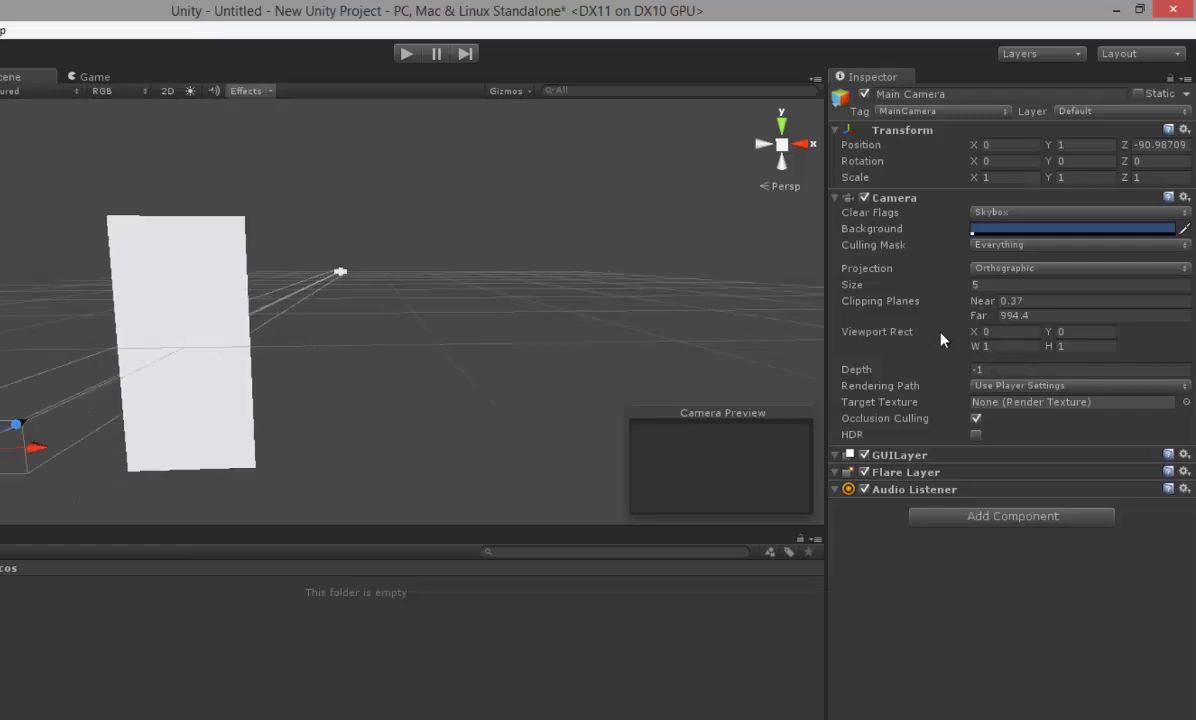
- Lower the Far clipping plane from 1000 toward about 107.7, keeping wall and camera in view
mouse_move(978, 320)
mouse_down()
mouse_move(583, 362)
mouse_move(249, 283)
mouse_up()
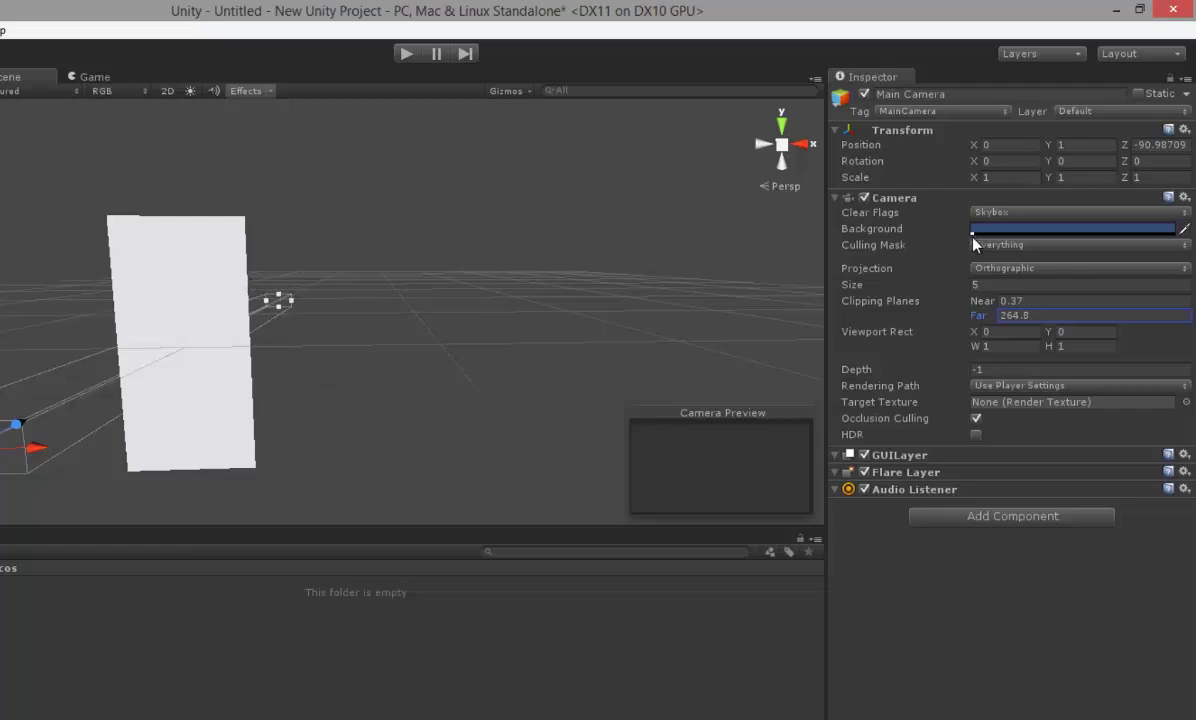
drag(996, 320, 882, 327)
alt+drag(528, 367, 288, 328)
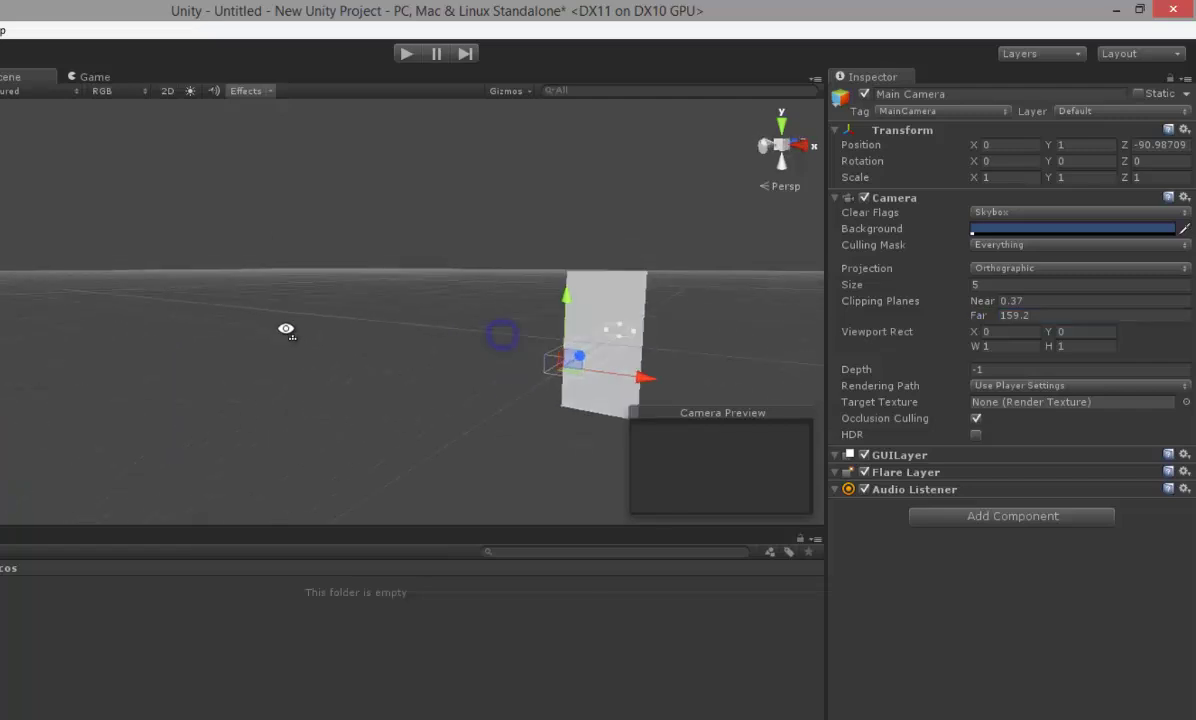
middle_drag(587, 350, 407, 343)
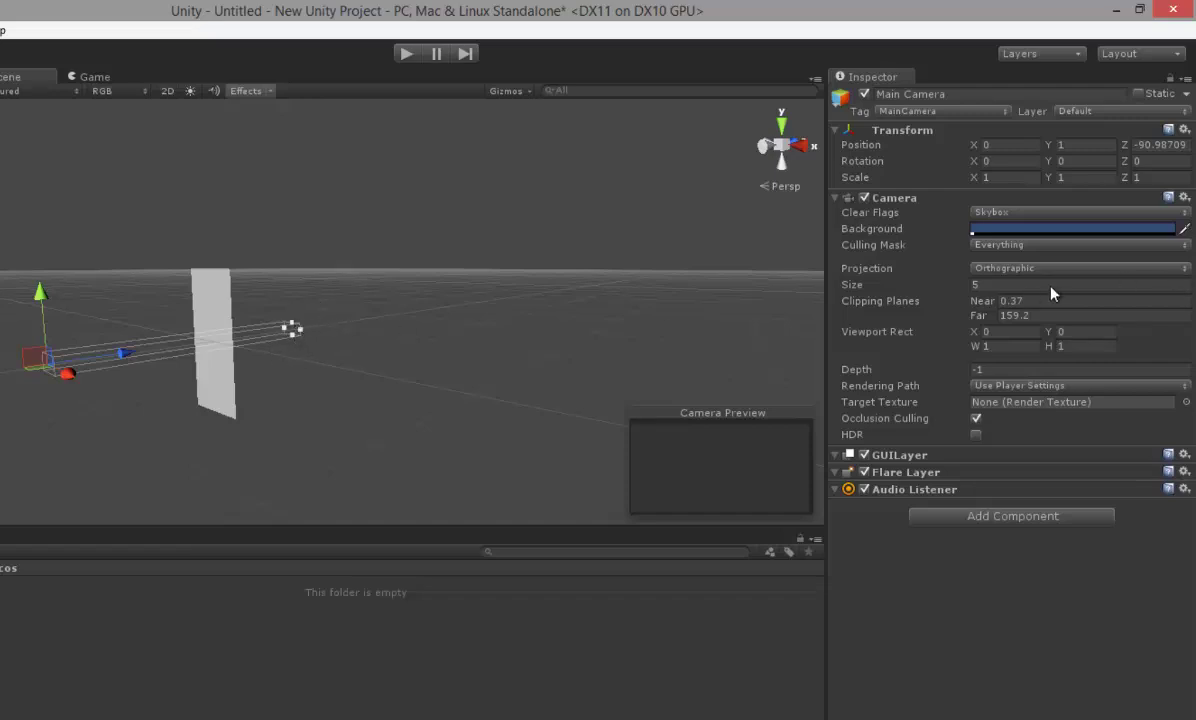
drag(981, 320, 697, 305)
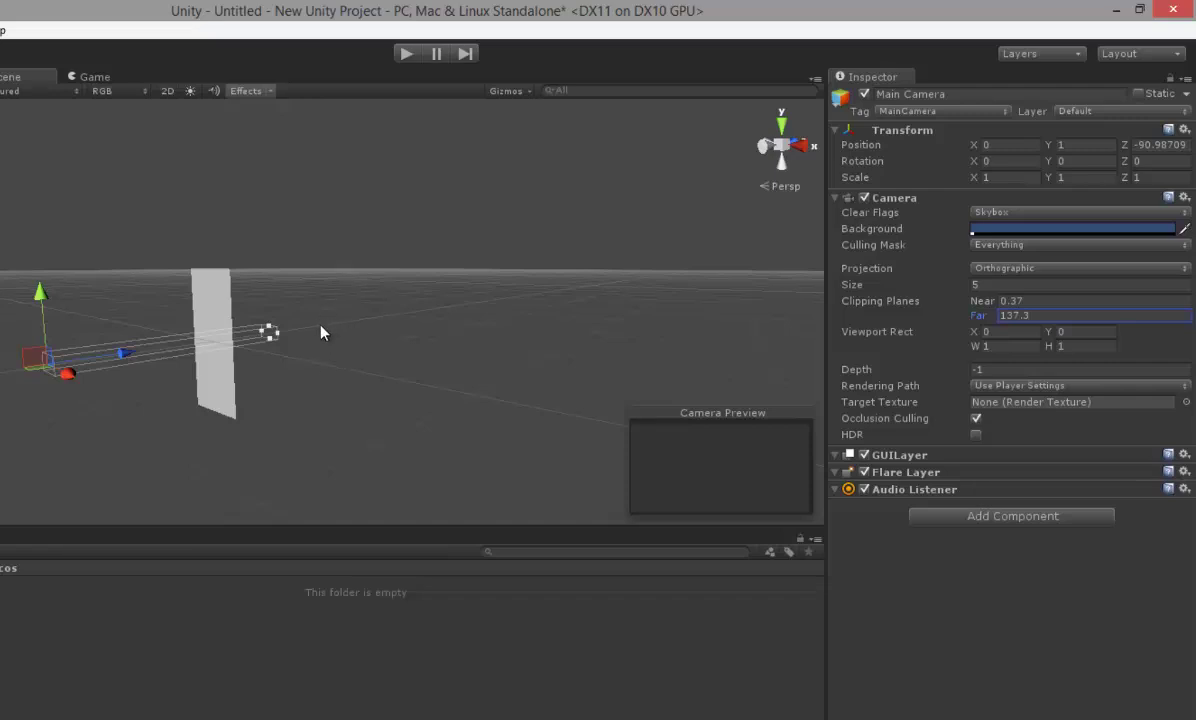
drag(963, 317, 893, 317)
drag(980, 318, 950, 326)
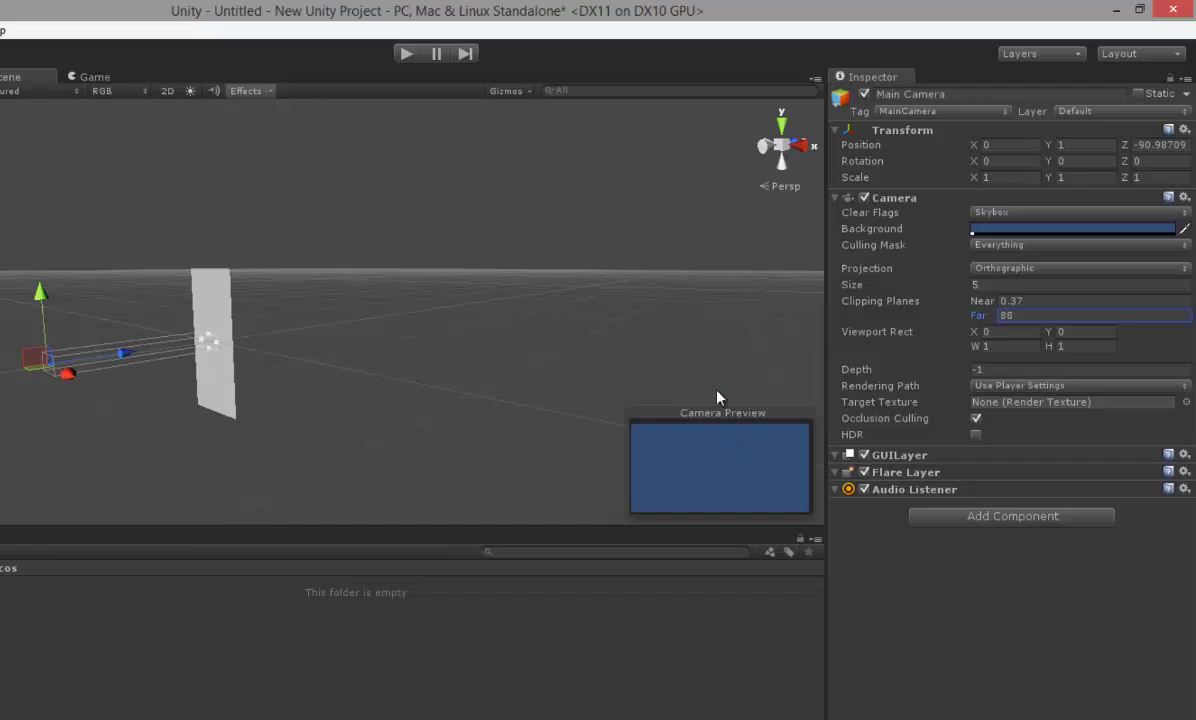
alt+drag(328, 389, 497, 401)
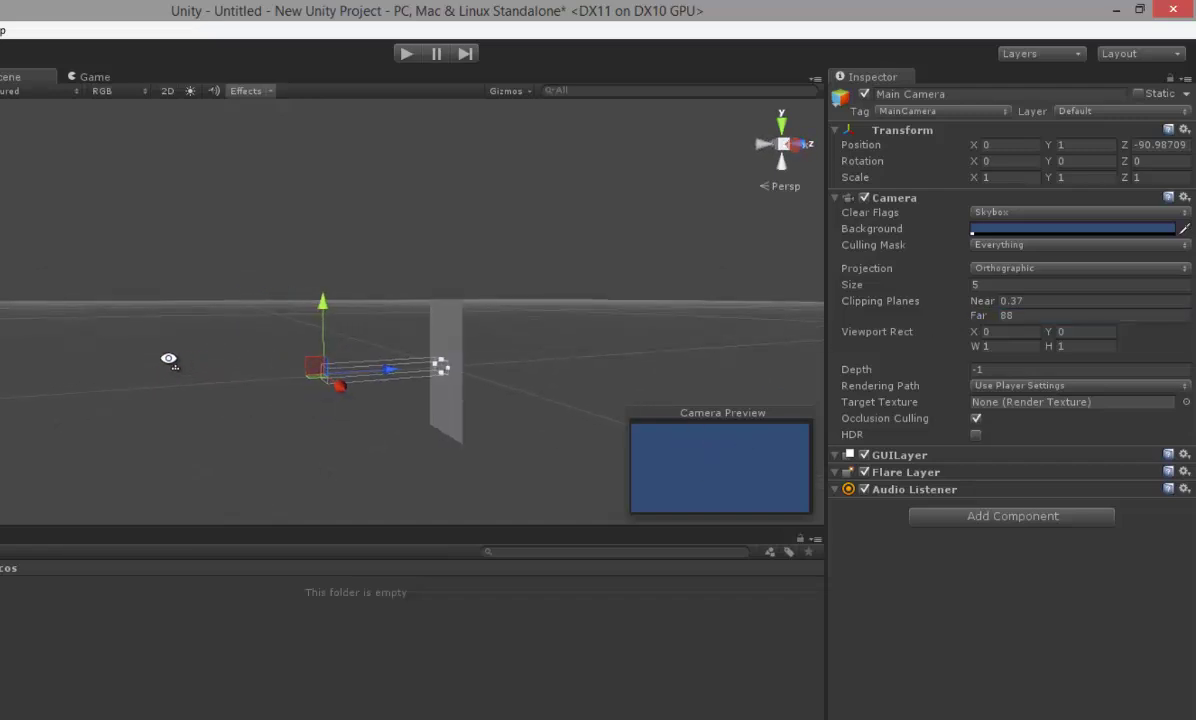
middle_drag(497, 401, 435, 395)
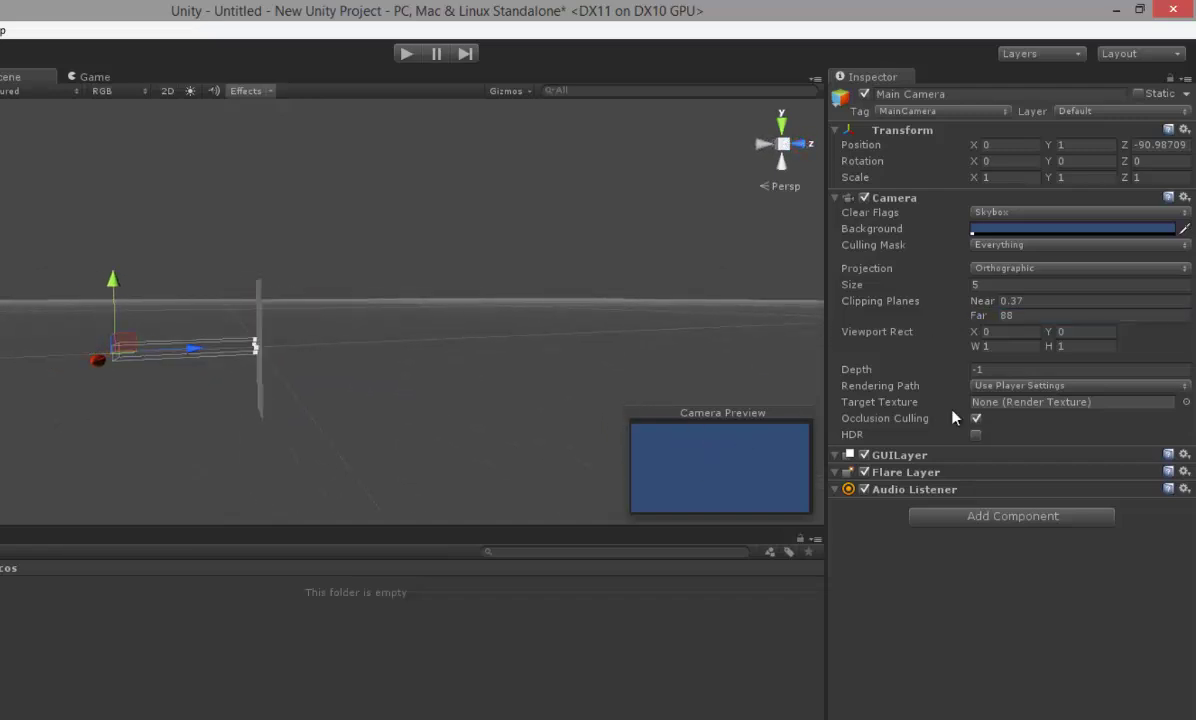
mouse_move(990, 315)
mouse_down()
mouse_move(1043, 312)
mouse_move(1000, 312)
mouse_up()
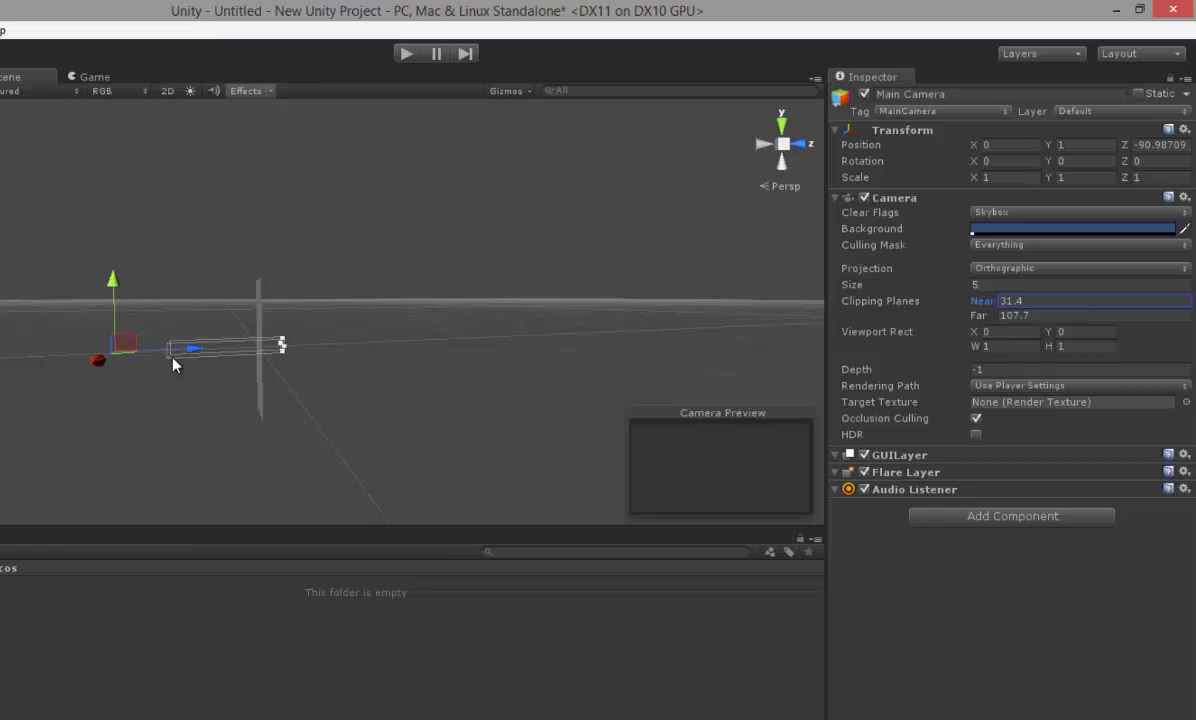
- Set the Main Camera's near clipping plane to 0, leaving Far at 107.7, and orbit to check
drag(982, 301, 481, 339)
click(1055, 301)
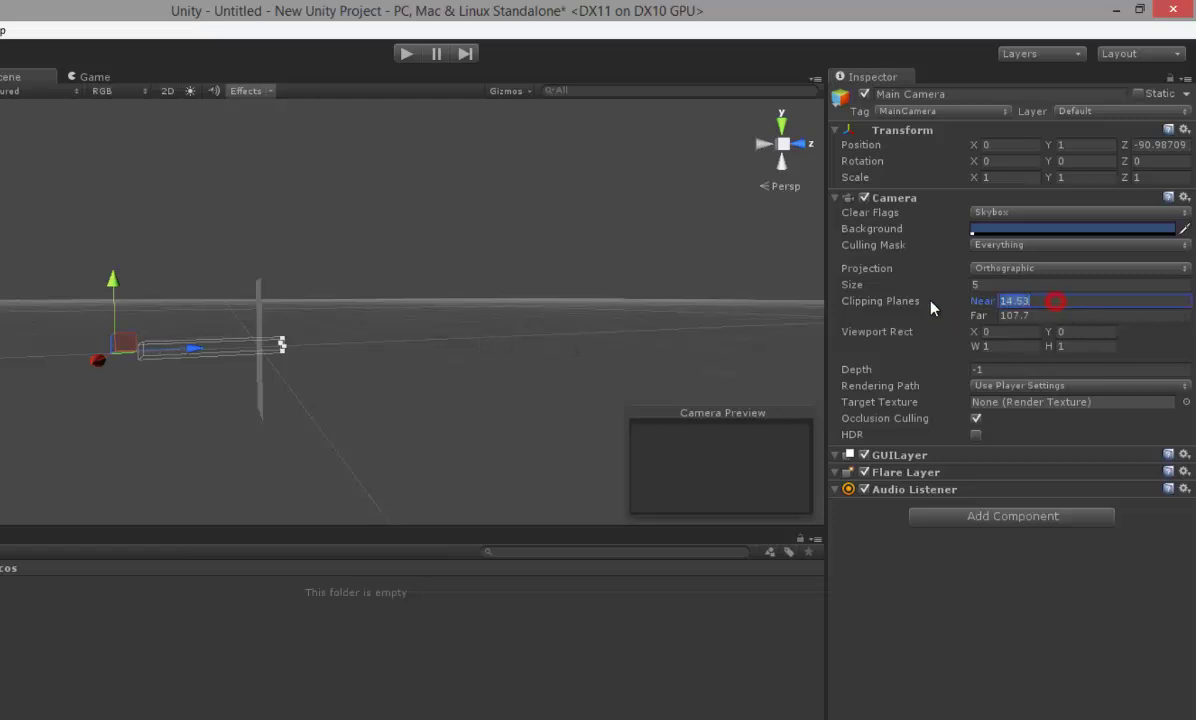
text(0)
scroll(245, 390, down, 2)
mouse_move(224, 365)
alt+mouse_down()
mouse_move(369, 354)
mouse_move(318, 403)
alt+mouse_up()
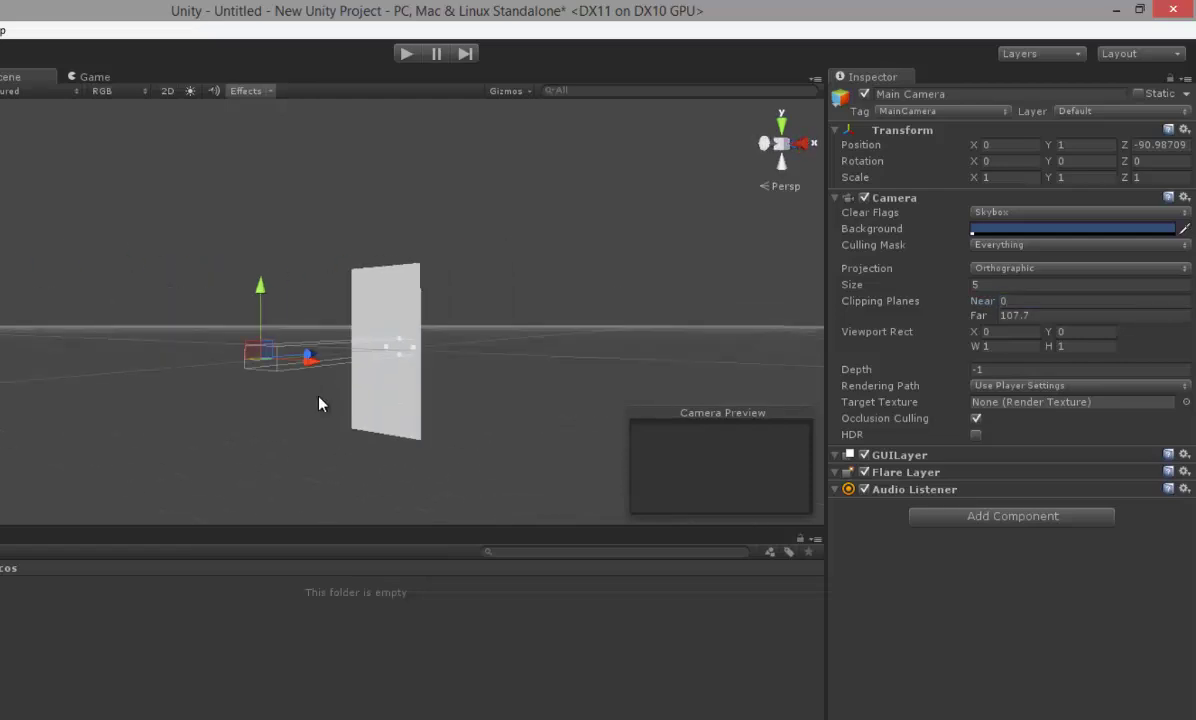
middle_drag(410, 399, 336, 422)
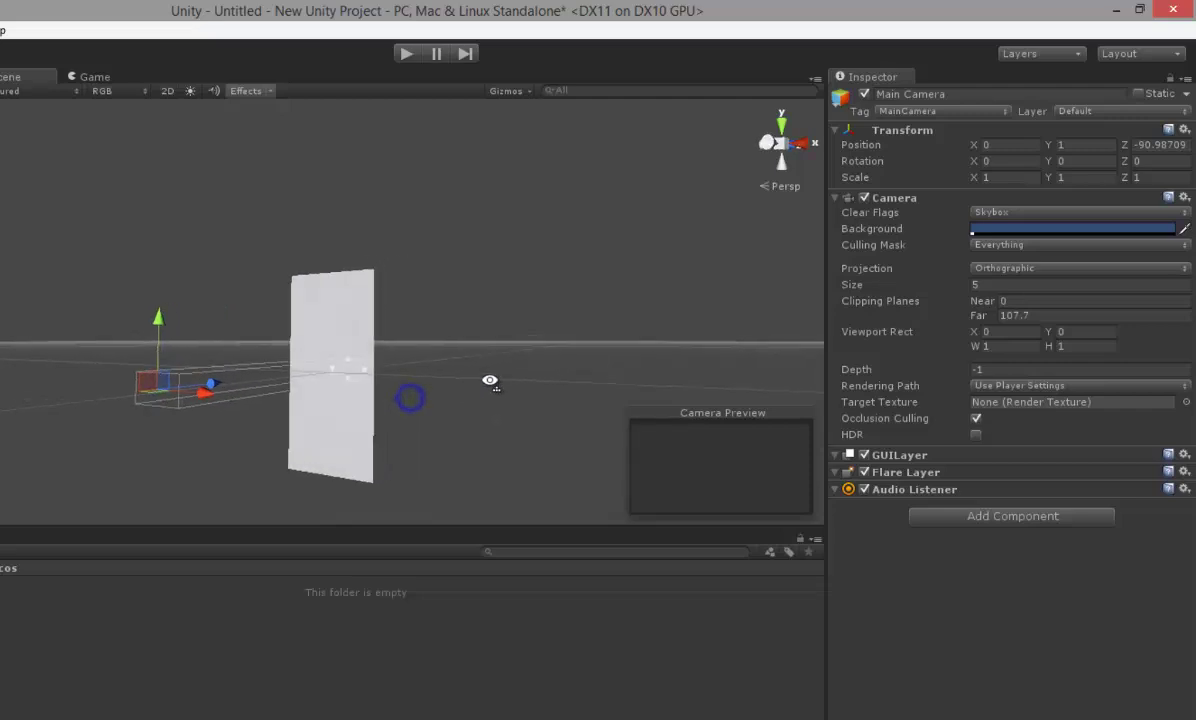
mouse_move(336, 422)
alt+mouse_down()
mouse_move(374, 422)
mouse_move(342, 427)
alt+mouse_up()
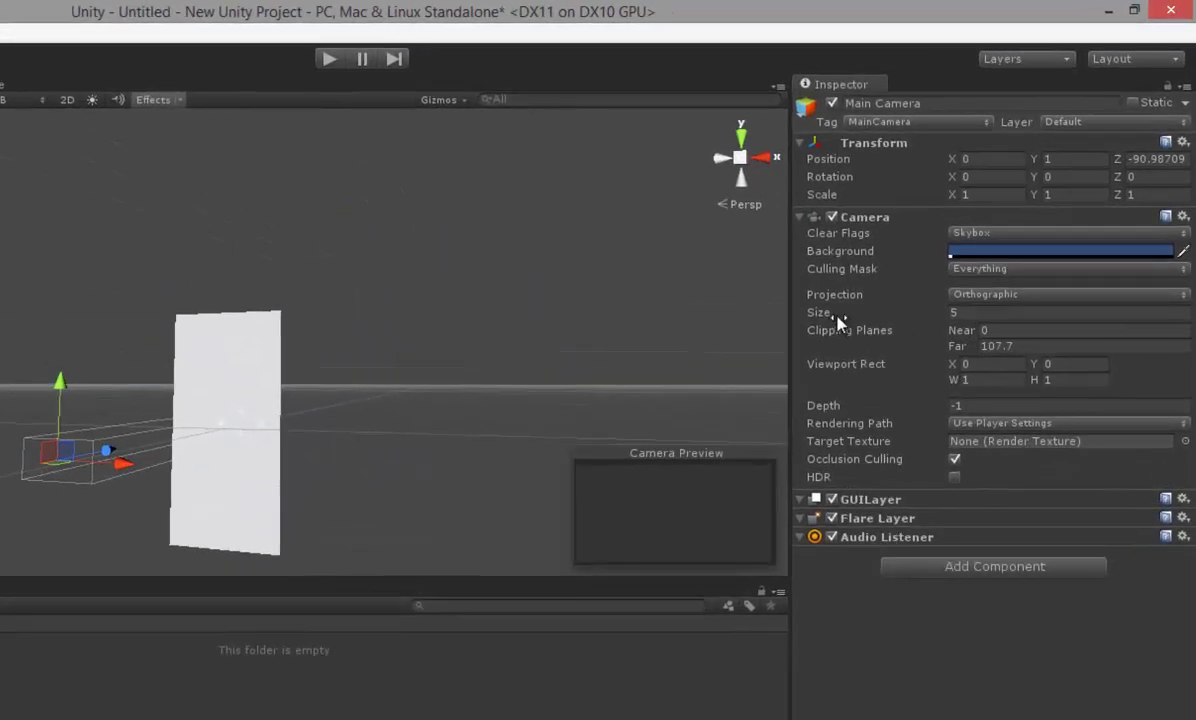
- Enlarge the Main Camera's orthographic size to 62.84 so the whole wall fits the preview
mouse_move(828, 308)
mouse_down()
mouse_move(847, 312)
mouse_move(350, 360)
mouse_up()
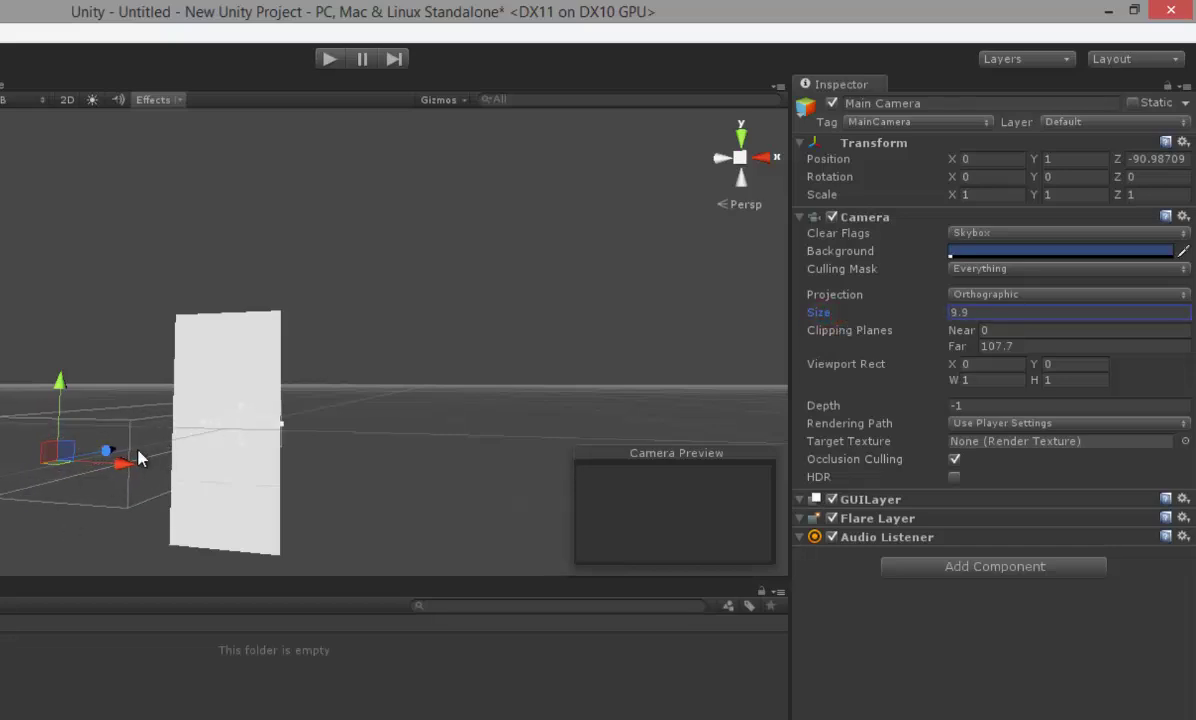
drag(817, 320, 977, 318)
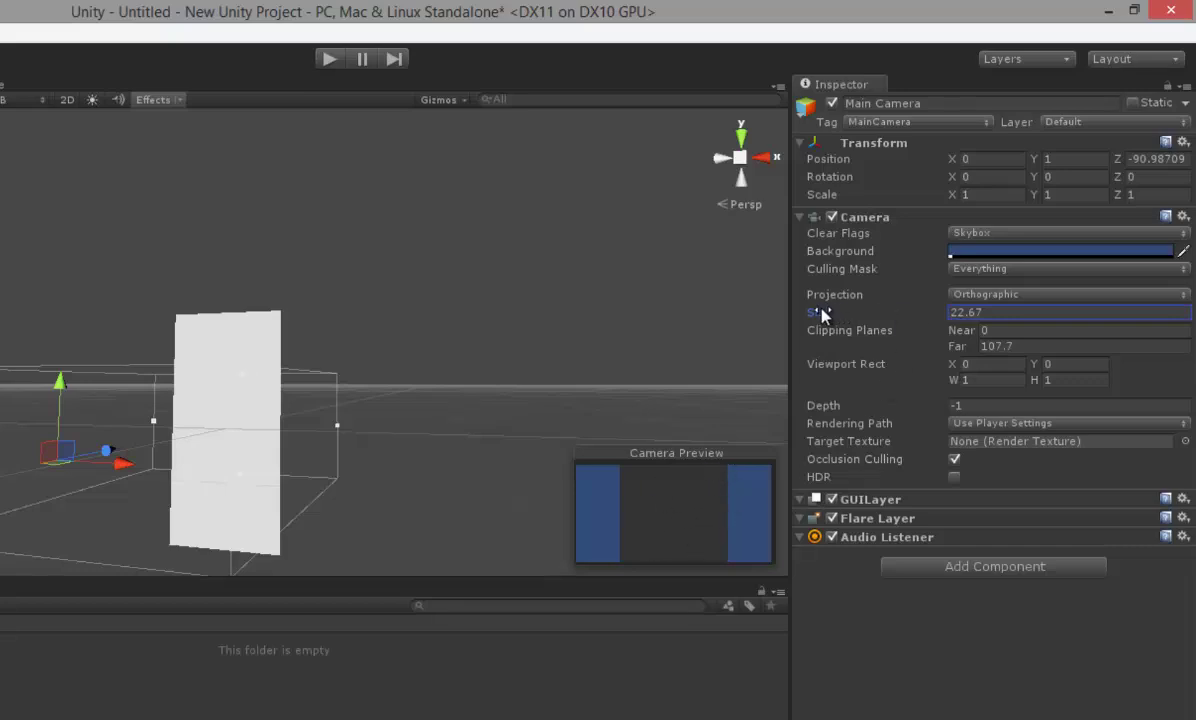
mouse_move(822, 315)
mouse_down()
mouse_move(1150, 314)
mouse_move(40, 320)
mouse_move(142, 423)
mouse_up()
scroll(142, 423, down, 5)
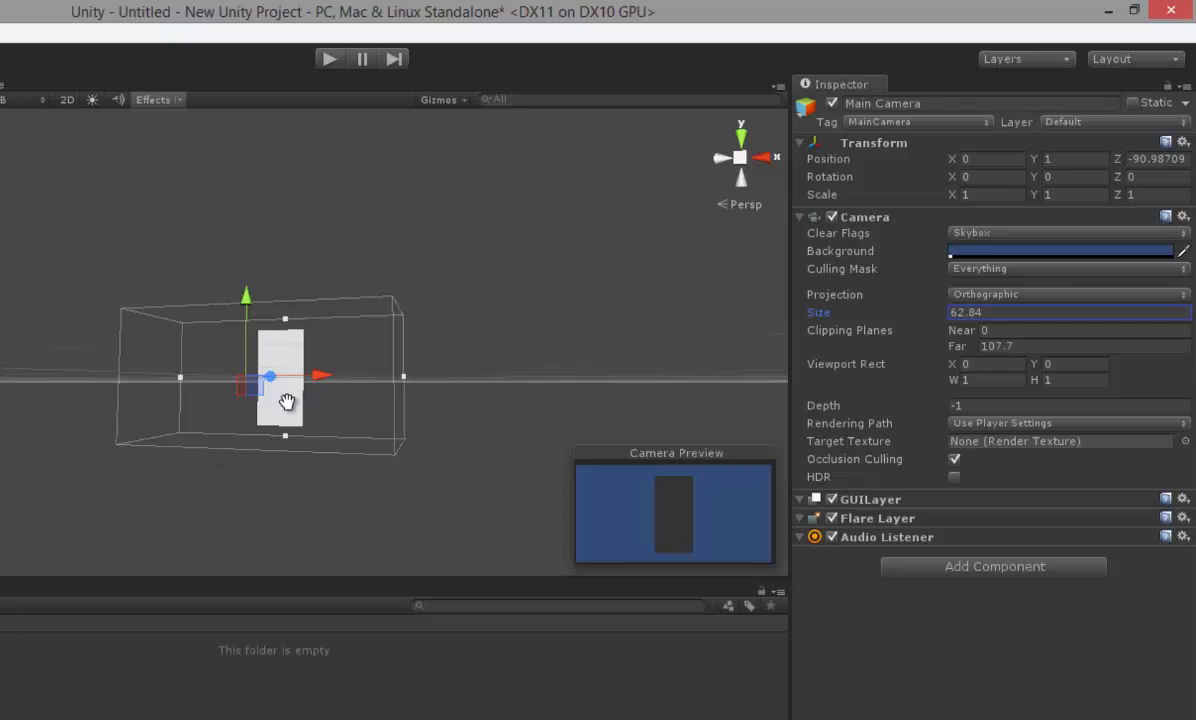
middle_drag(287, 402, 232, 435)
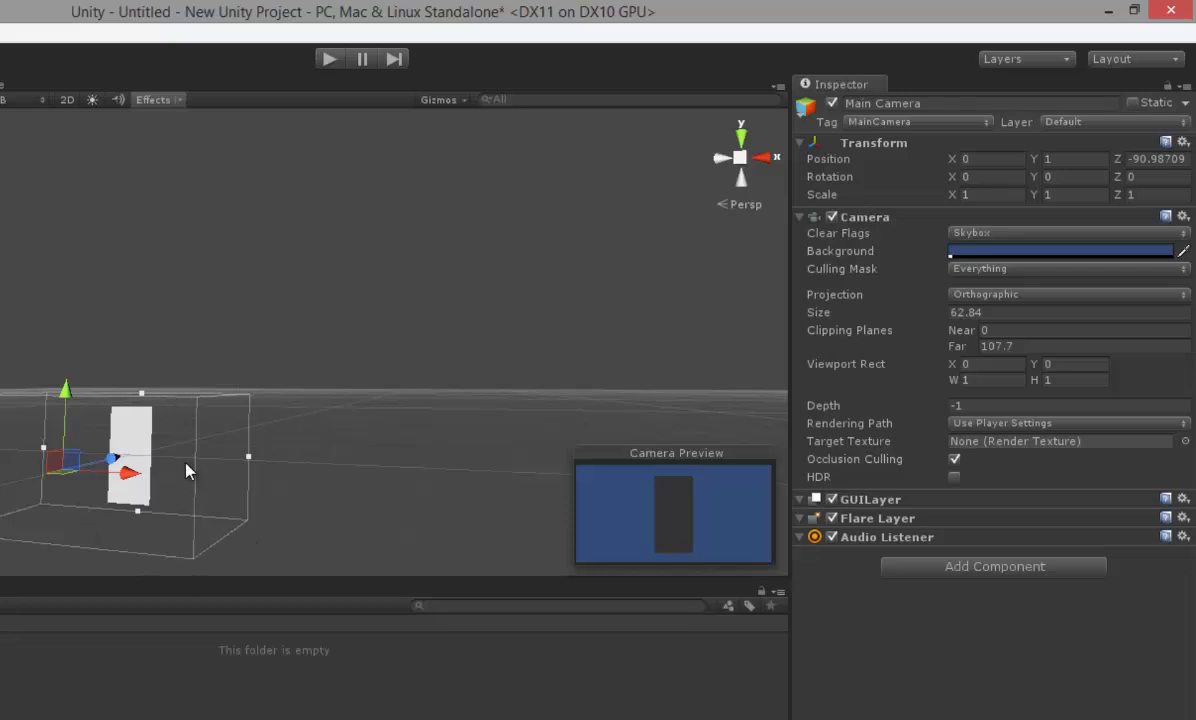
- Enter 50 for the camera's orthographic size, then fine-tune it to 52
click(992, 313)
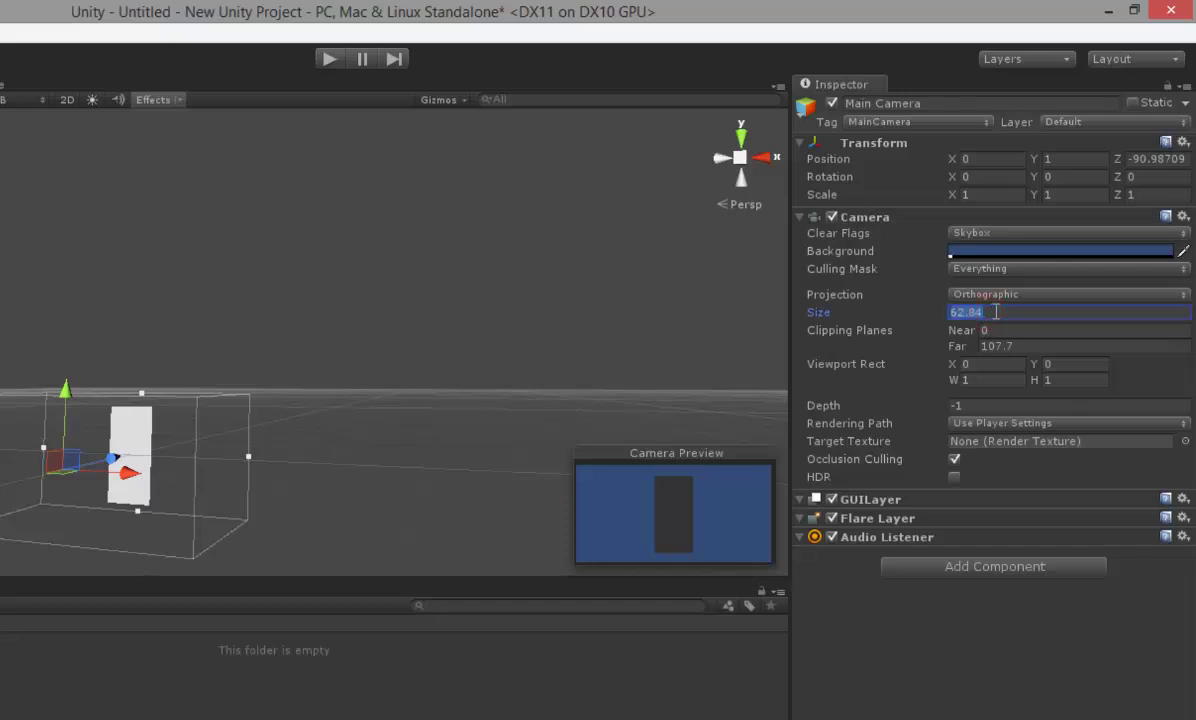
text(5)
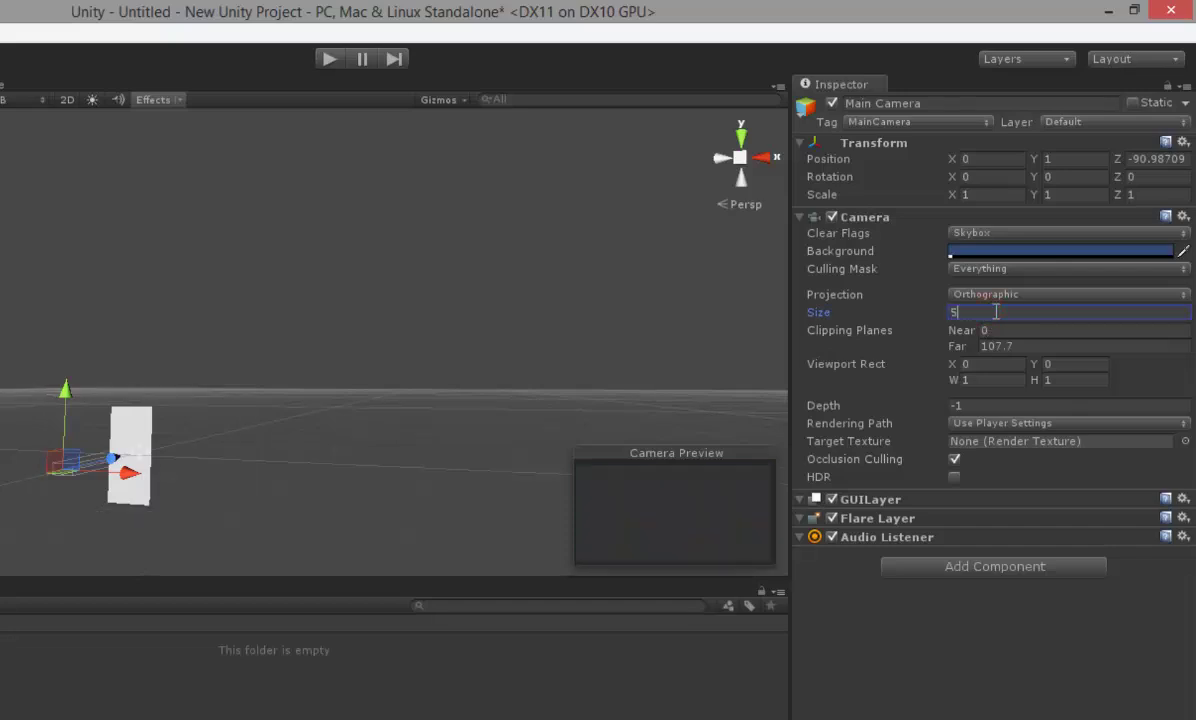
text(0)
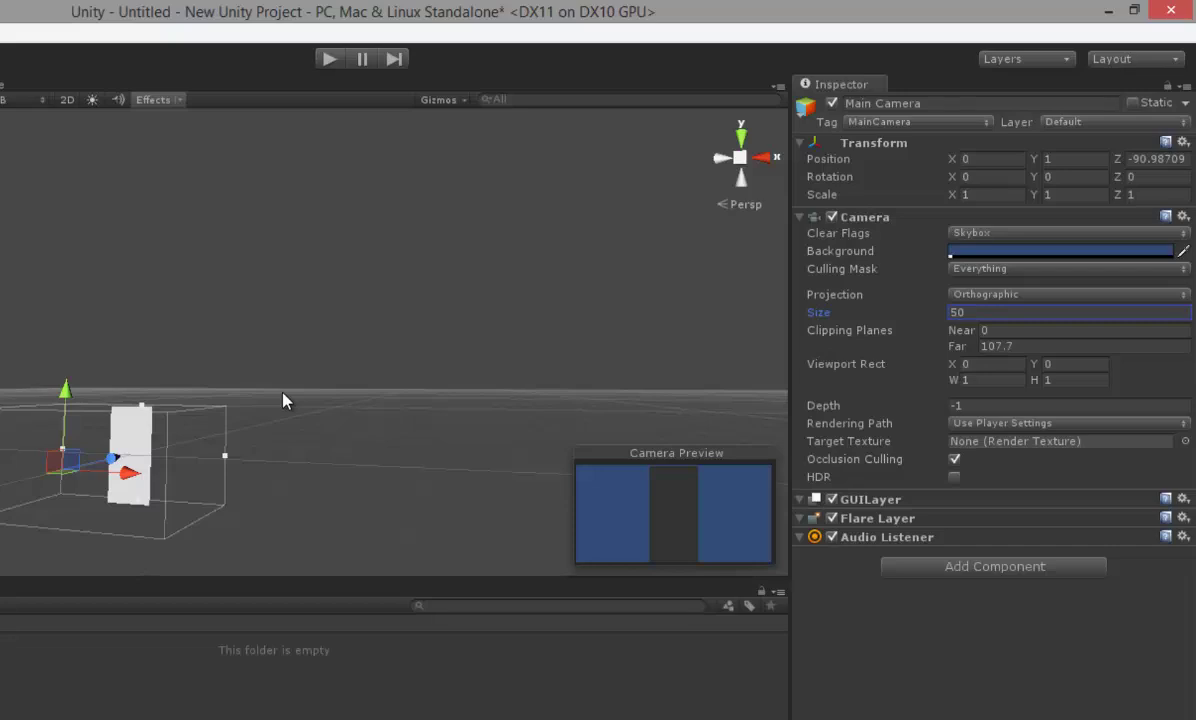
click(973, 312)
click(973, 312)
key(BackSpace)
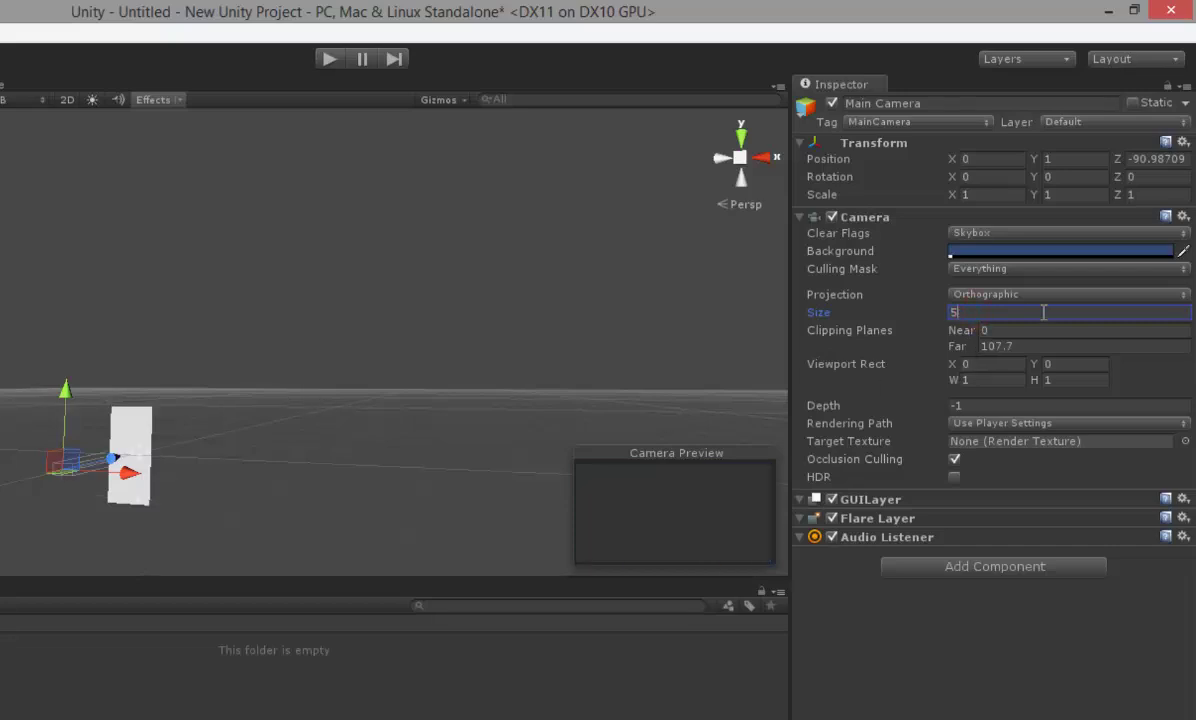
text(1)
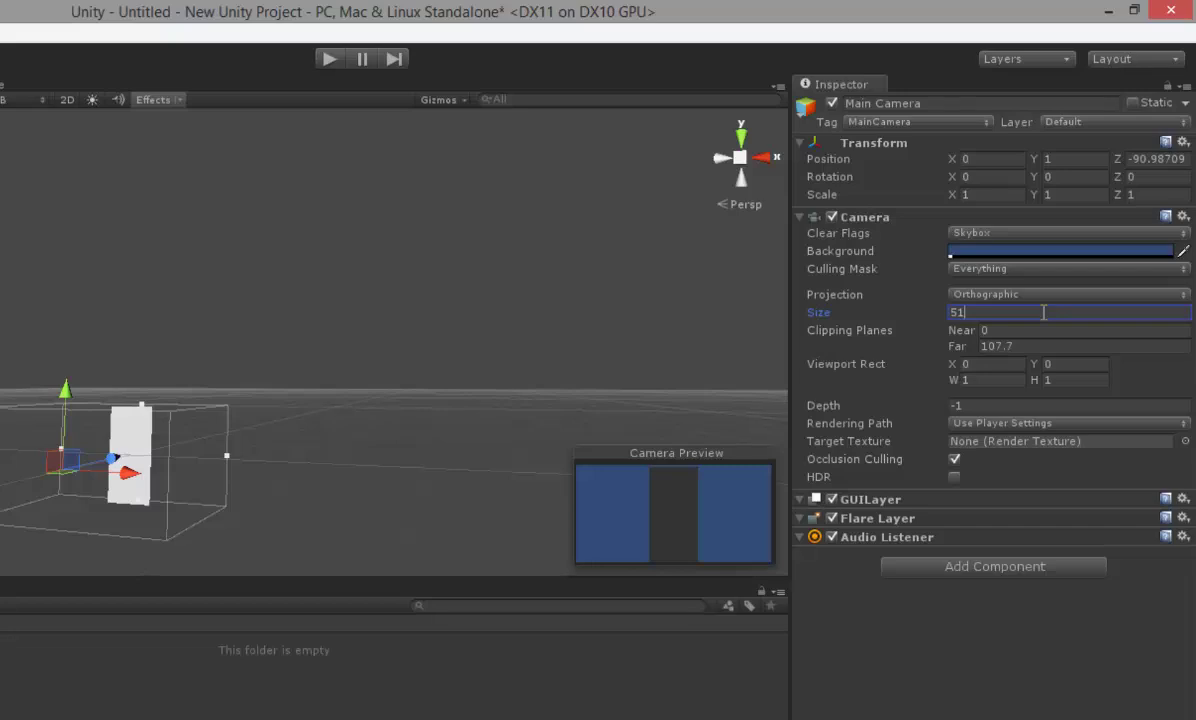
text(.)
text(1)
key(BackSpace)
text(3)
key(BackSpace)
text(5)
key(BackSpace)
key(BackSpace)
key(BackSpace)
text(2)
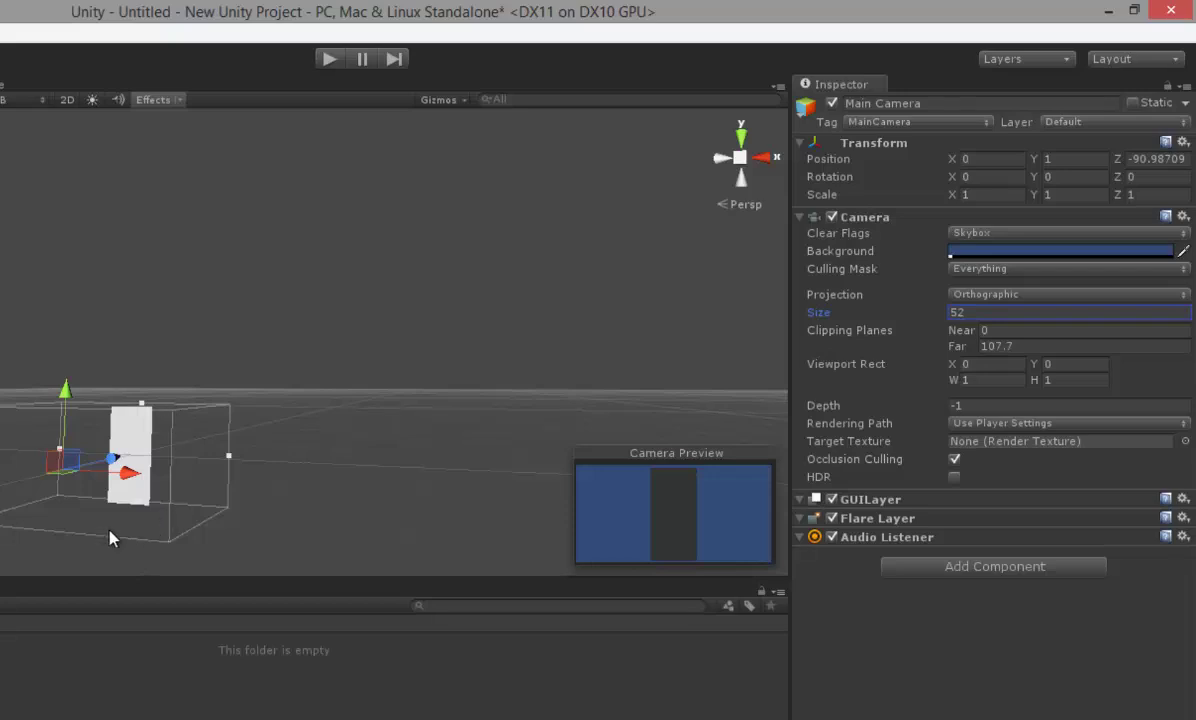
- Set the camera's Viewport Rect to W 1.58 and H 6
alt+drag(175, 495, 153, 500)
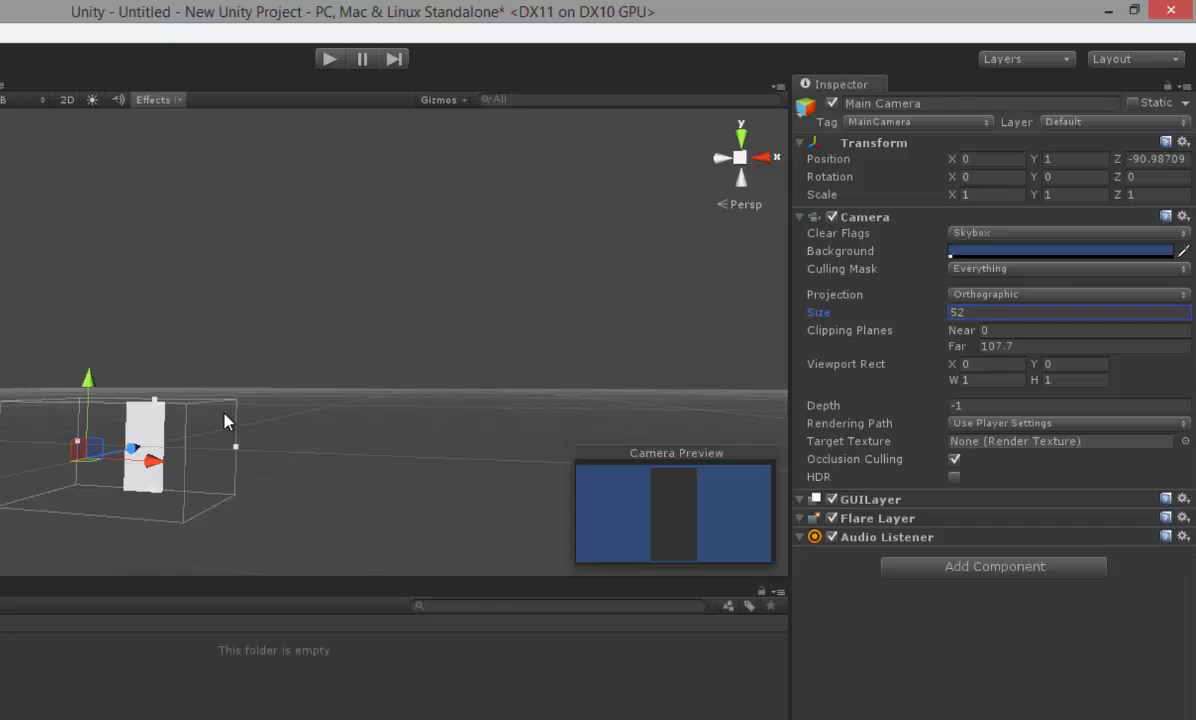
click(954, 380)
mouse_move(954, 381)
mouse_down()
mouse_move(1033, 383)
mouse_move(902, 390)
mouse_up()
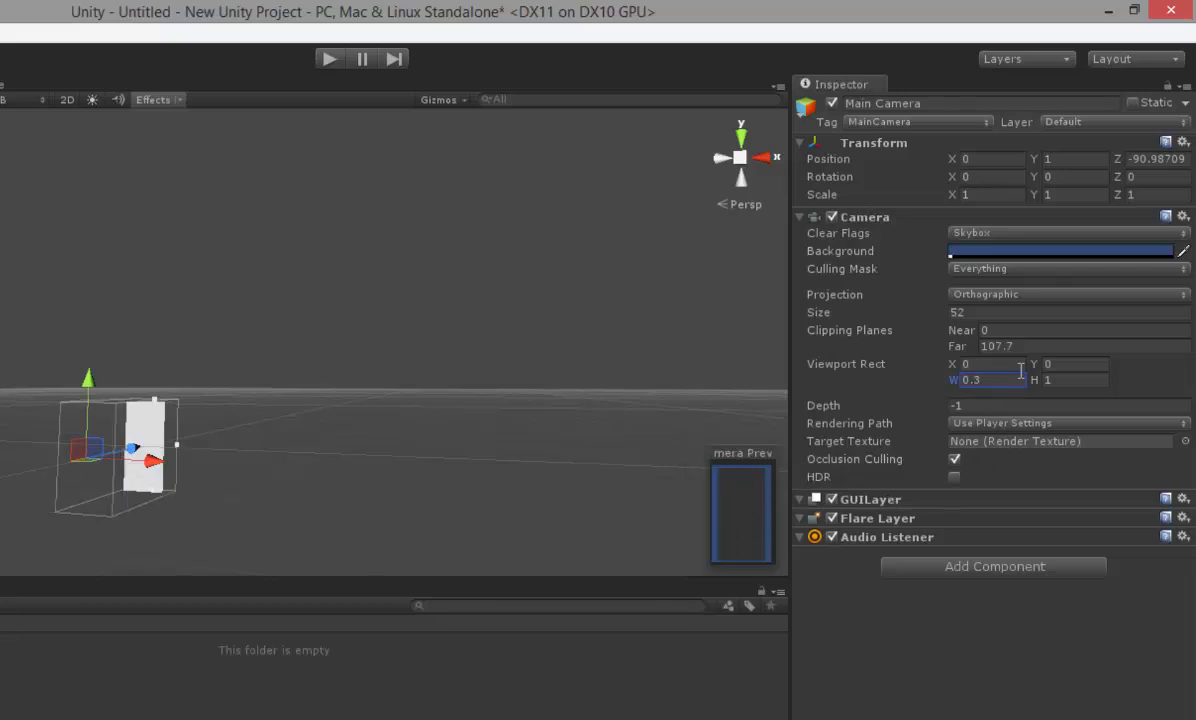
drag(1034, 380, 1153, 382)
click(1076, 384)
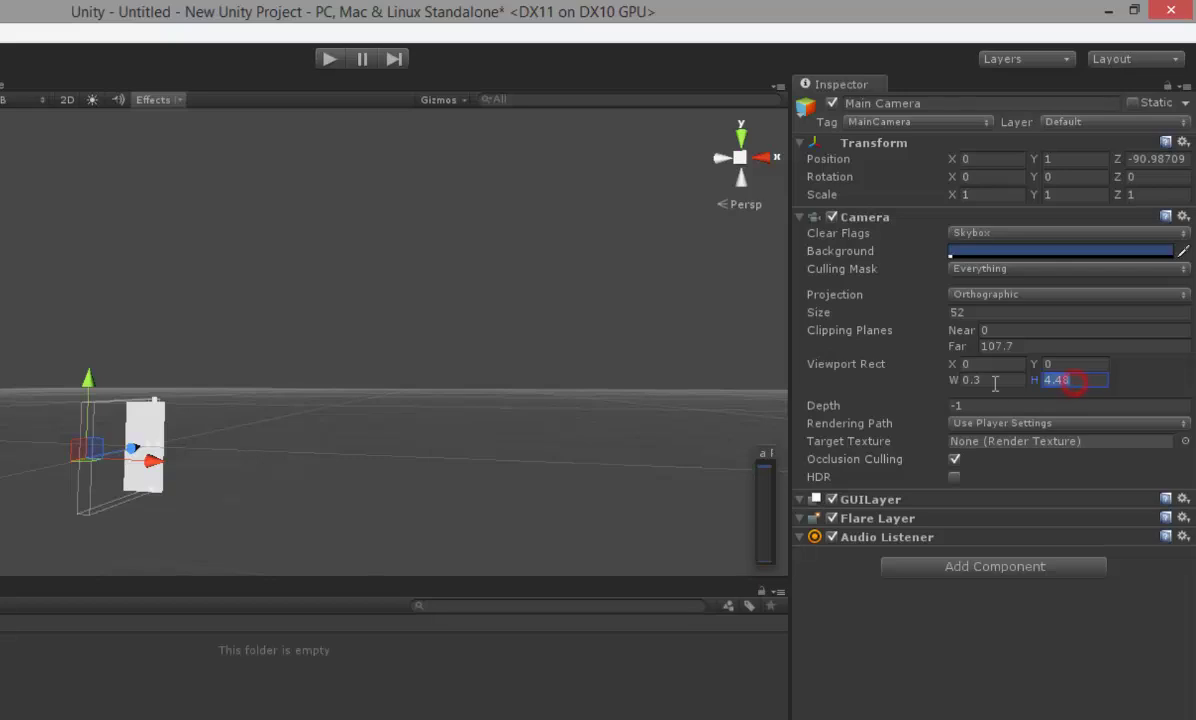
text(6)
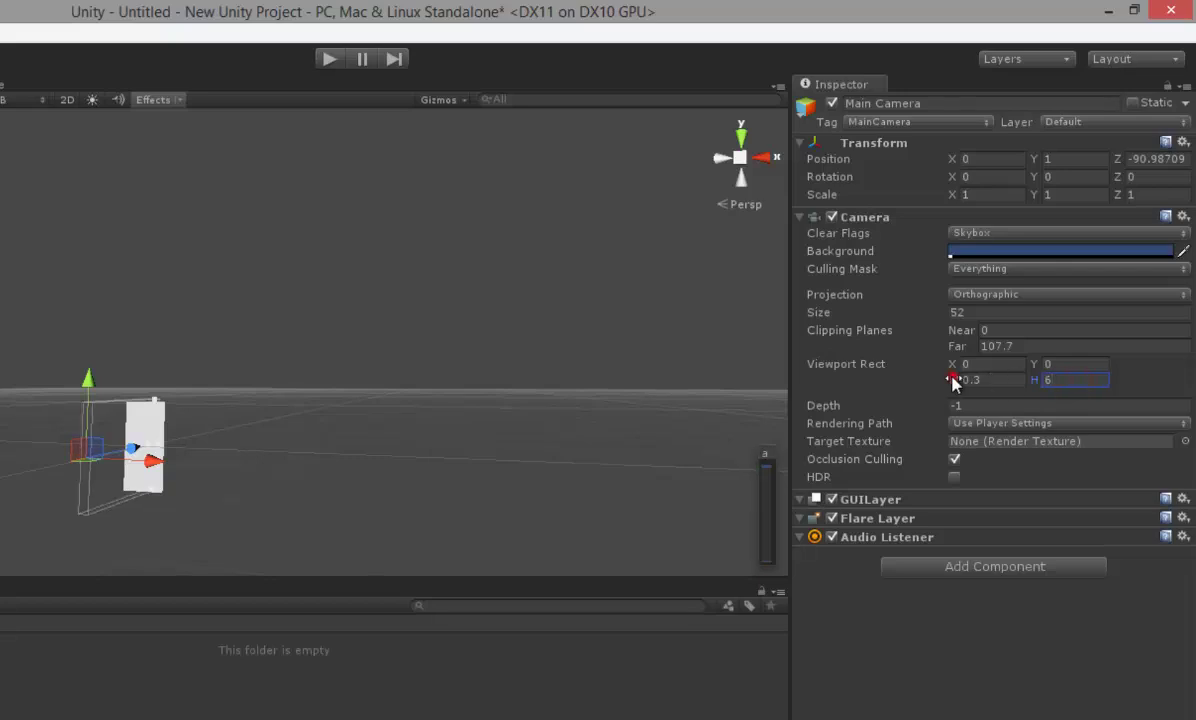
drag(948, 380, 993, 388)
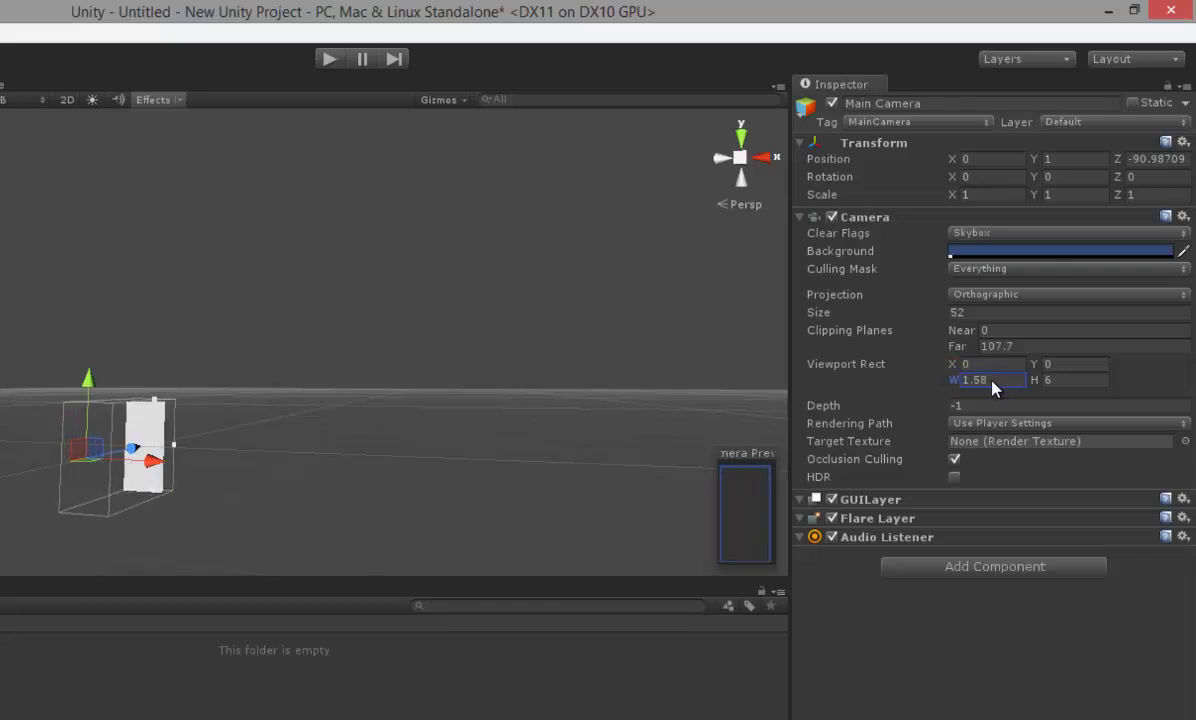
click(992, 381)
- Bring the wall and camera frustum into view and run the game to test framing
scroll(173, 445, up, 2)
mouse_move(150, 470)
middle_down()
mouse_move(223, 442)
mouse_move(203, 451)
middle_up()
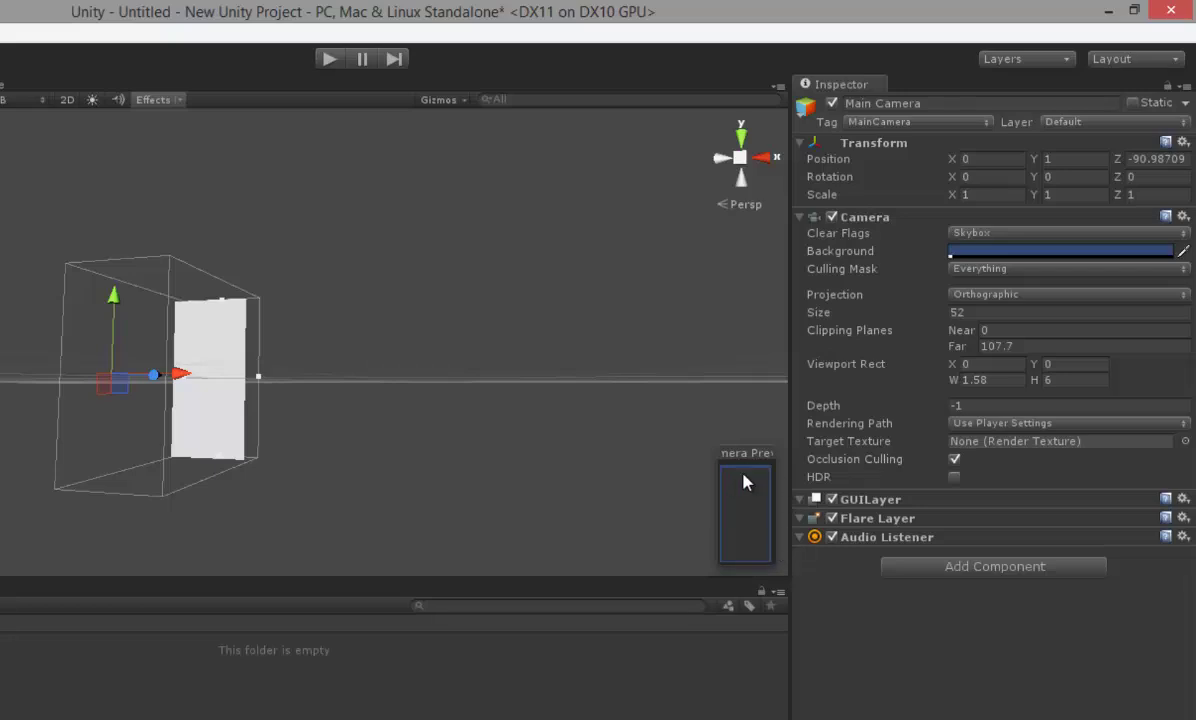
click(329, 58)
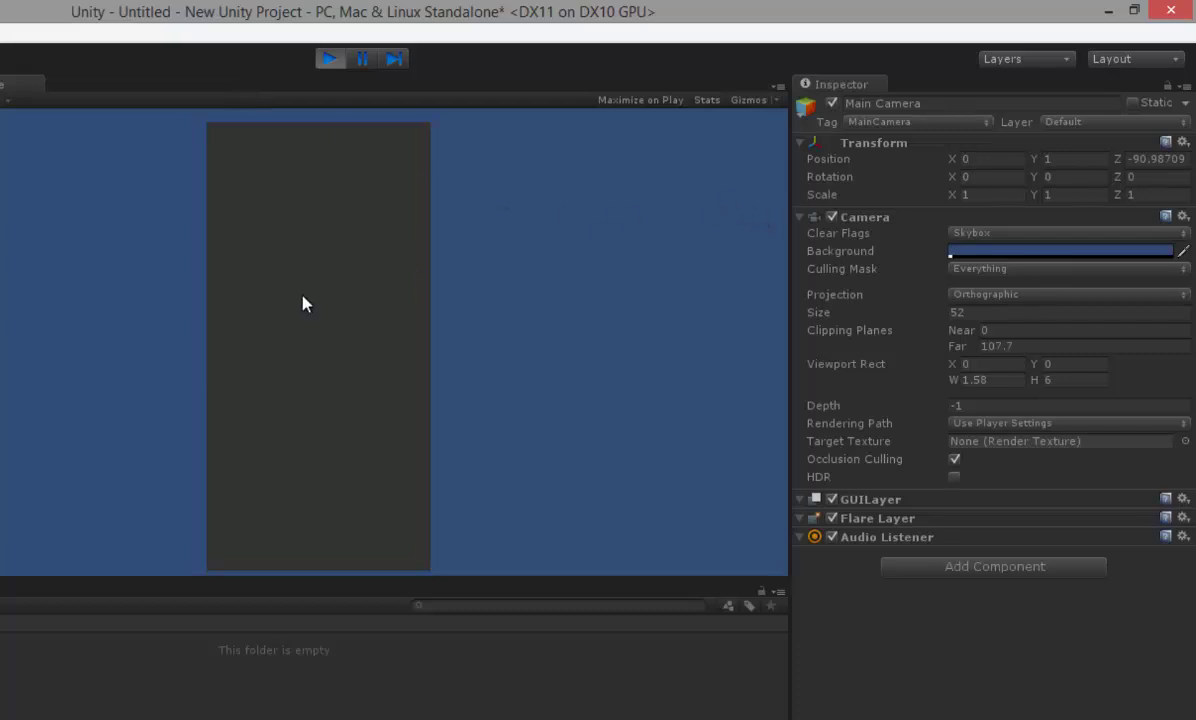
- Stop the game, recentre the wall in the Scene view, then replay briefly to recheck the camera view
click(328, 57)
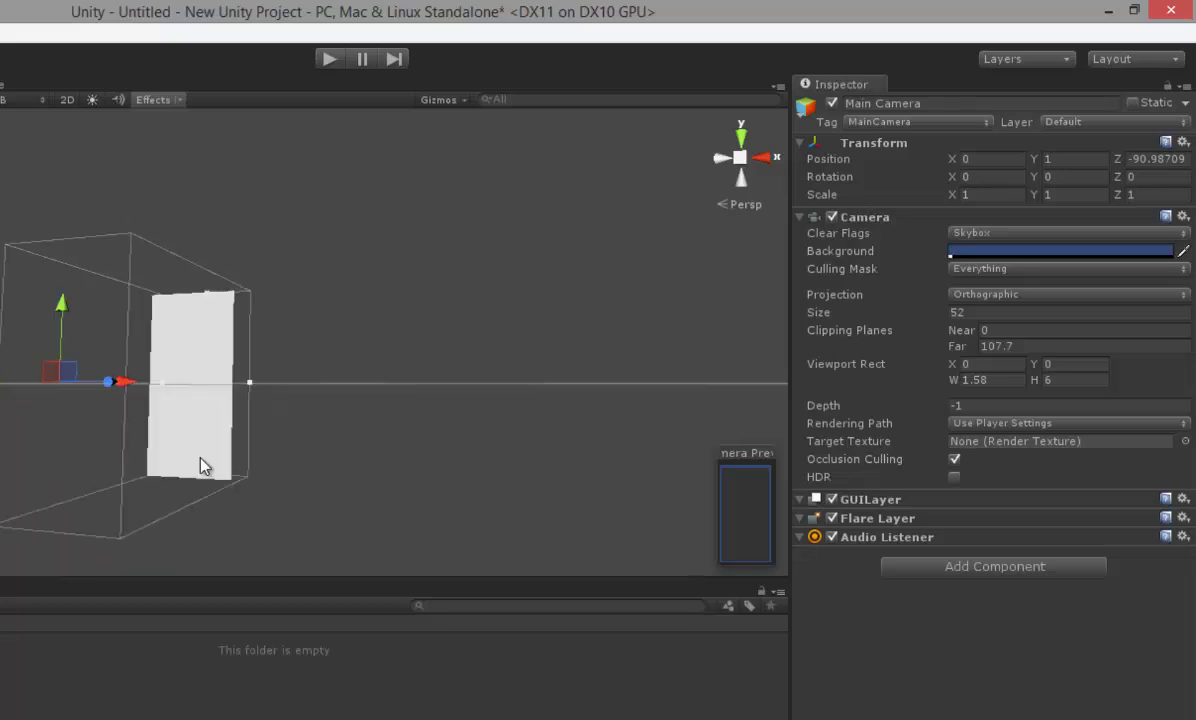
mouse_move(208, 467)
middle_down()
mouse_move(268, 438)
mouse_move(237, 449)
middle_up()
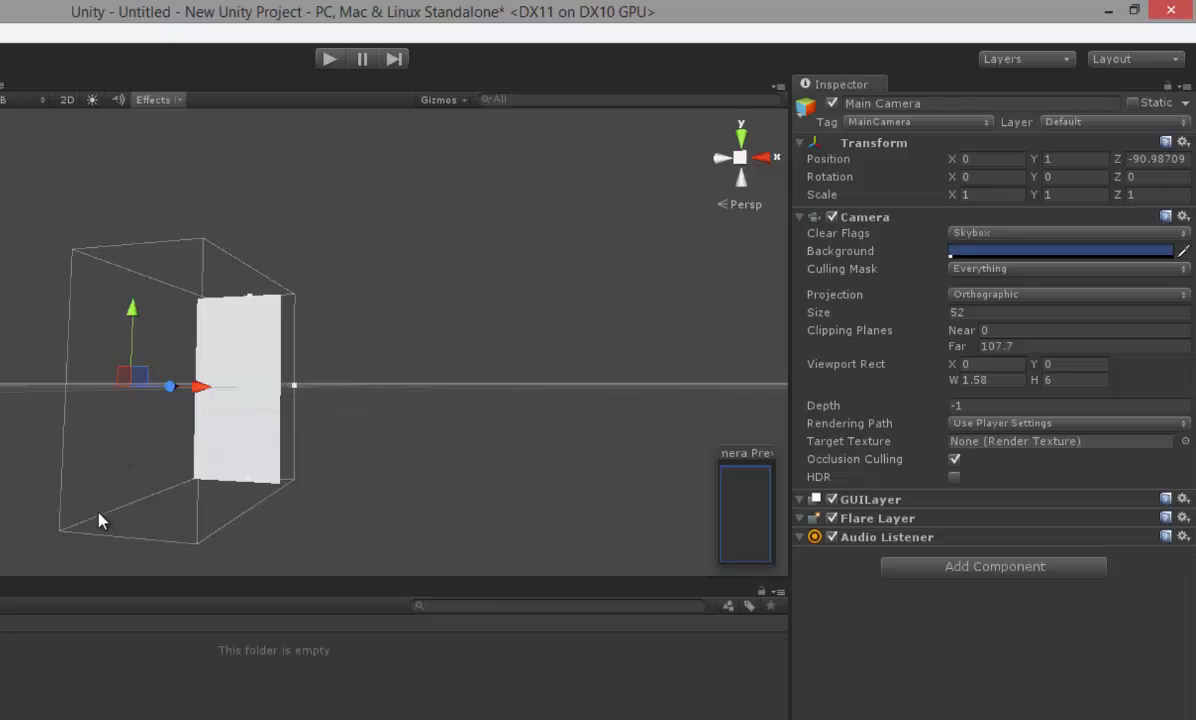
scroll(232, 472, up, 2)
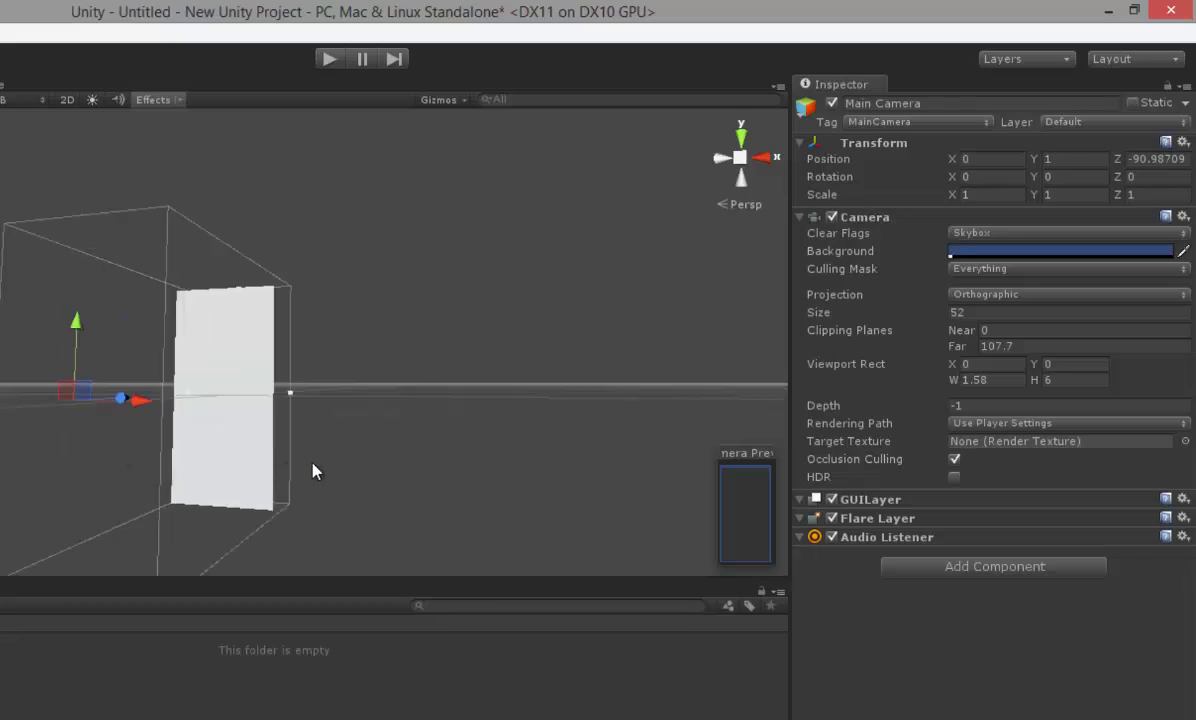
middle_drag(313, 470, 347, 452)
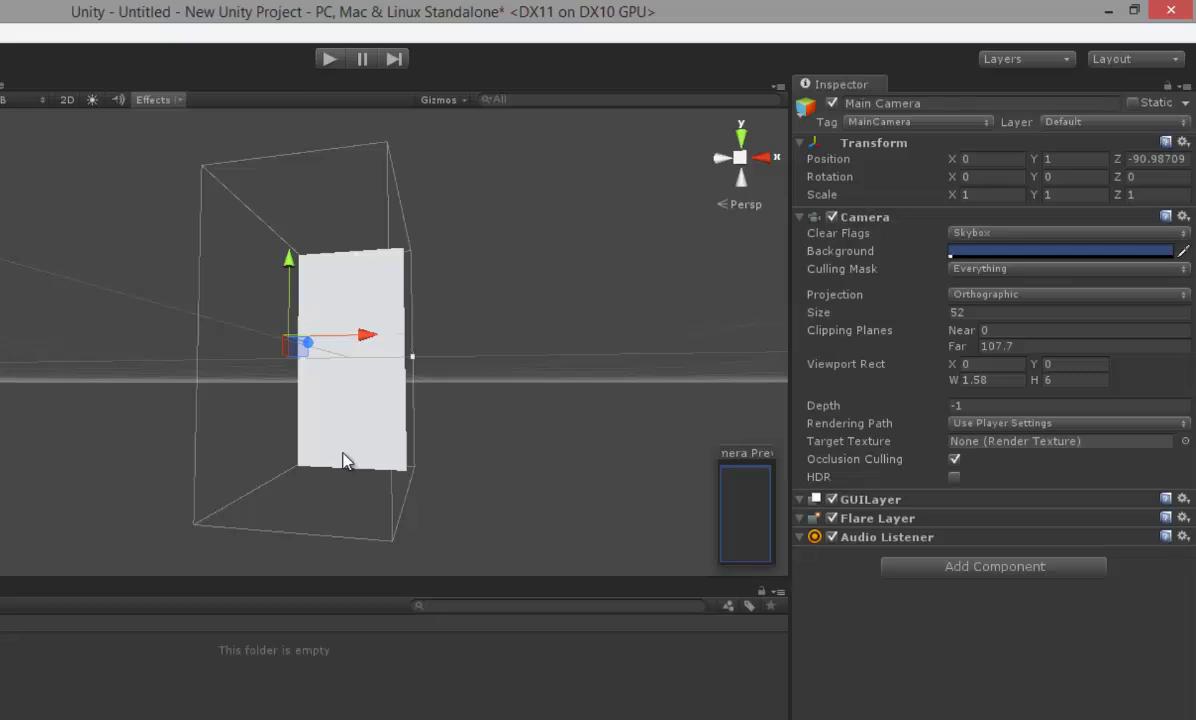
click(333, 60)
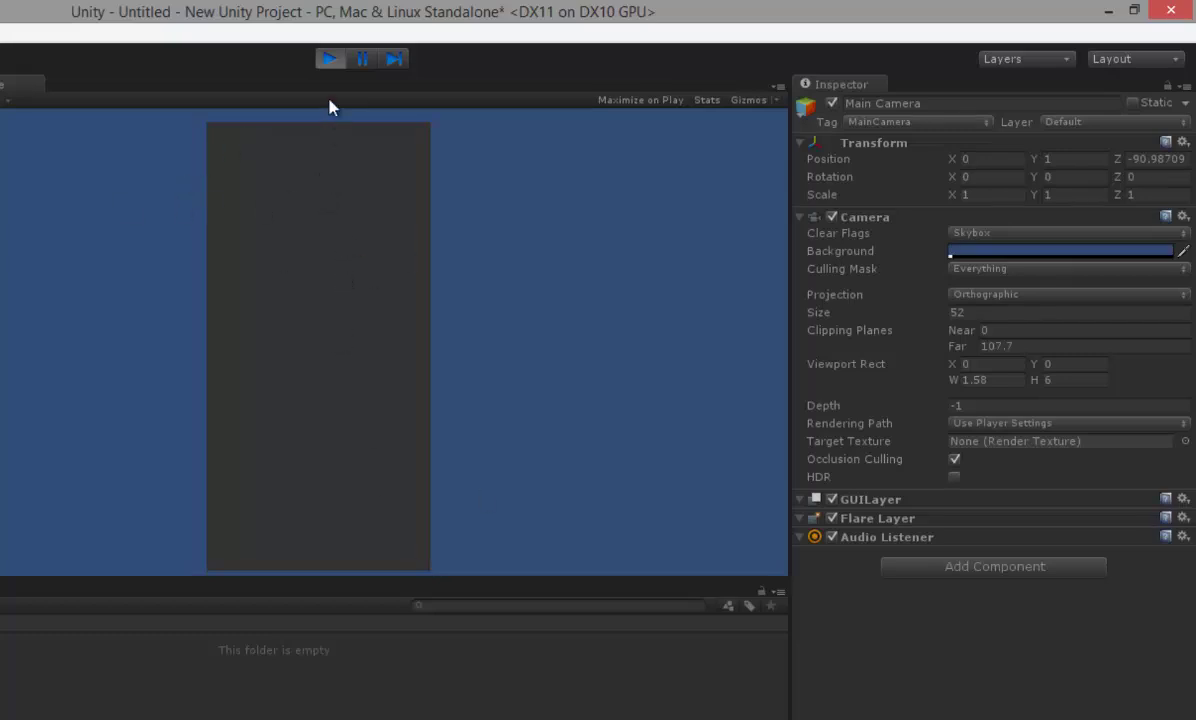
click(328, 60)
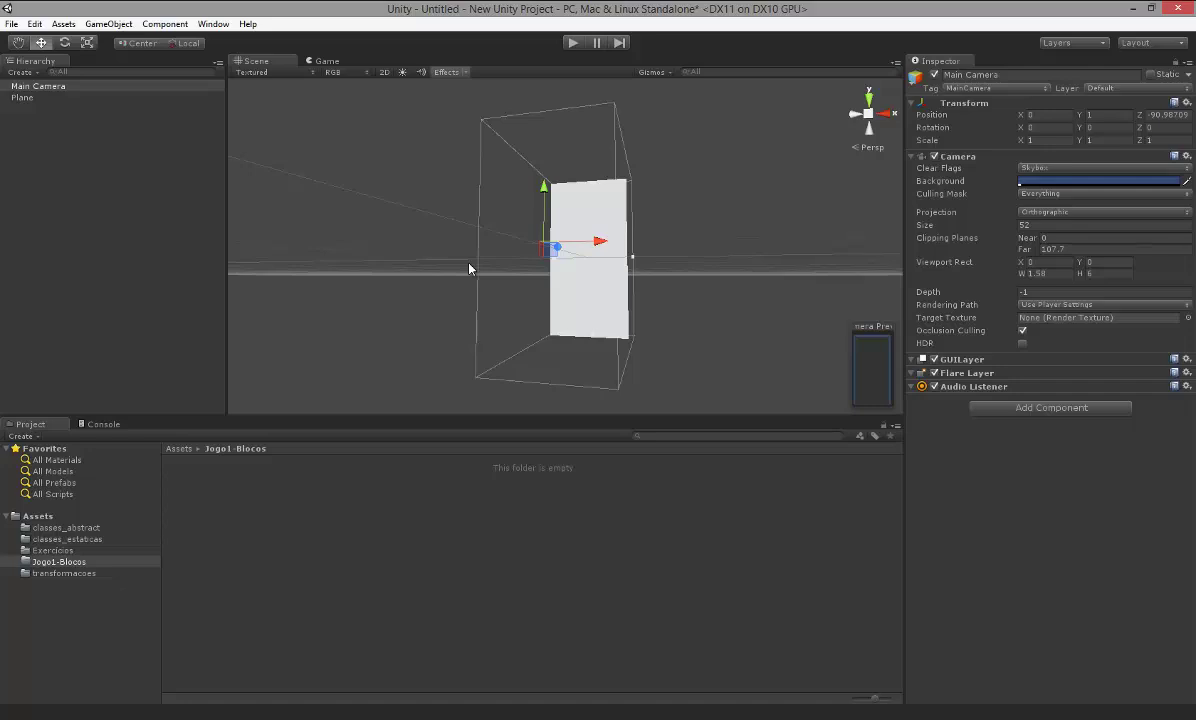
- Deselect the camera and add a new Cube to the scene
click(100, 118)
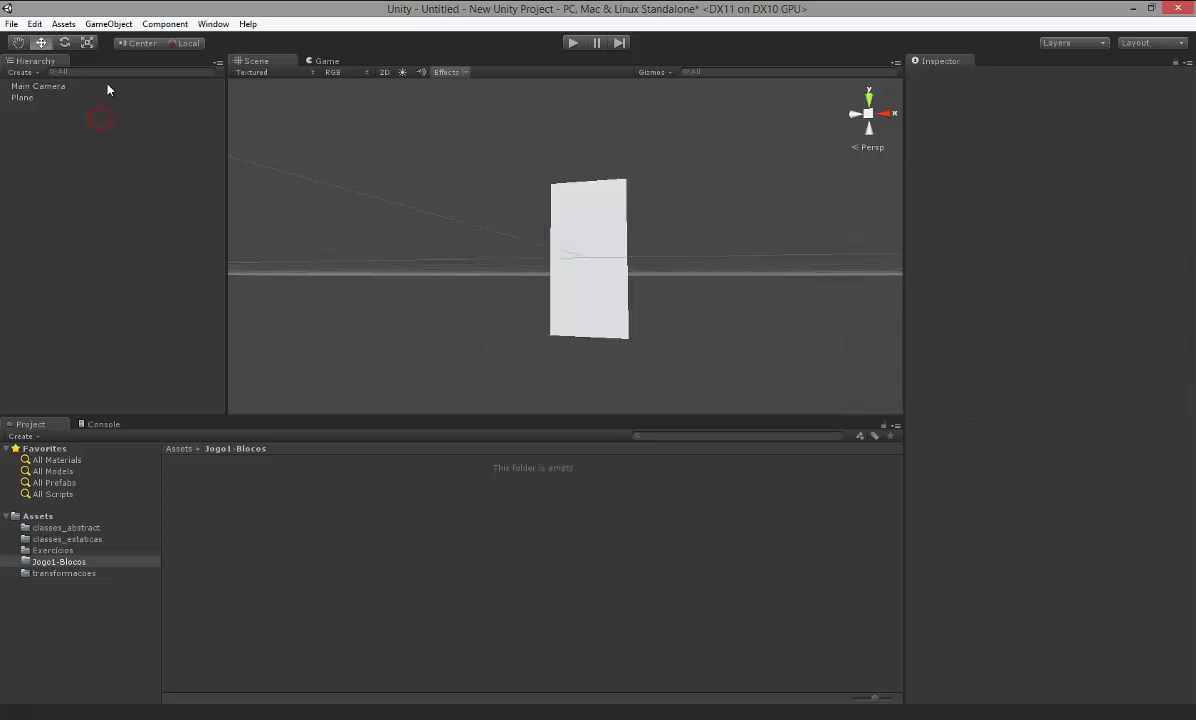
click(108, 23)
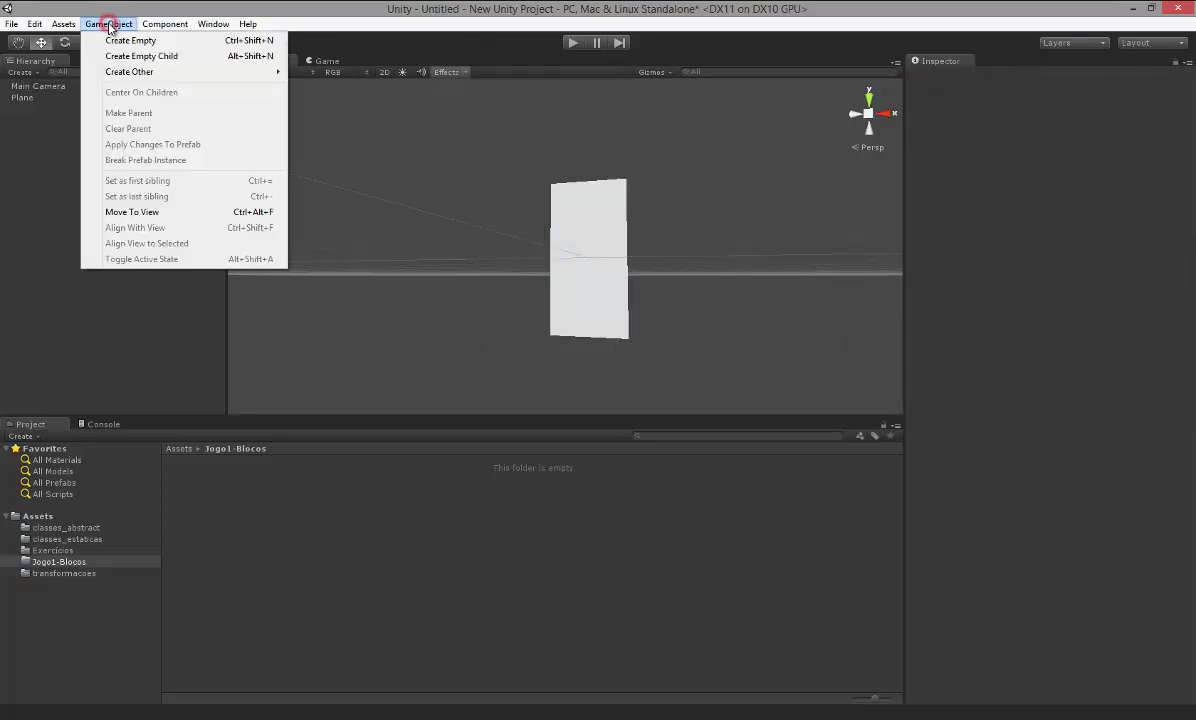
mouse_move(178, 80)
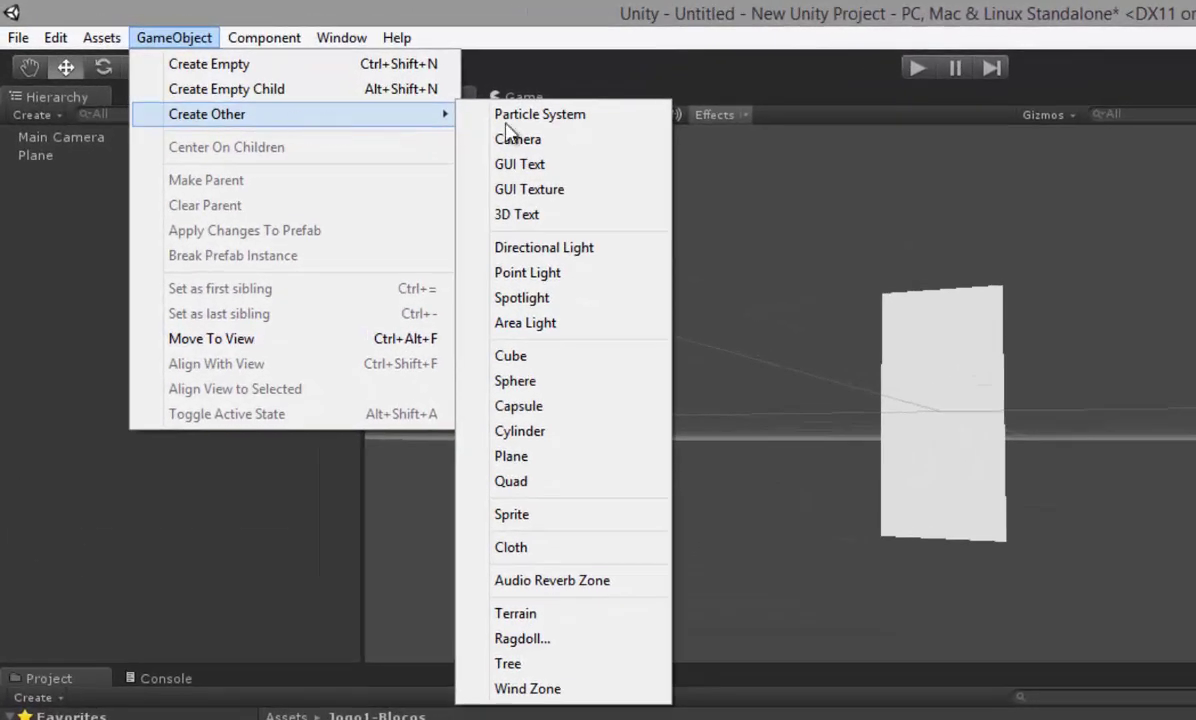
click(541, 358)
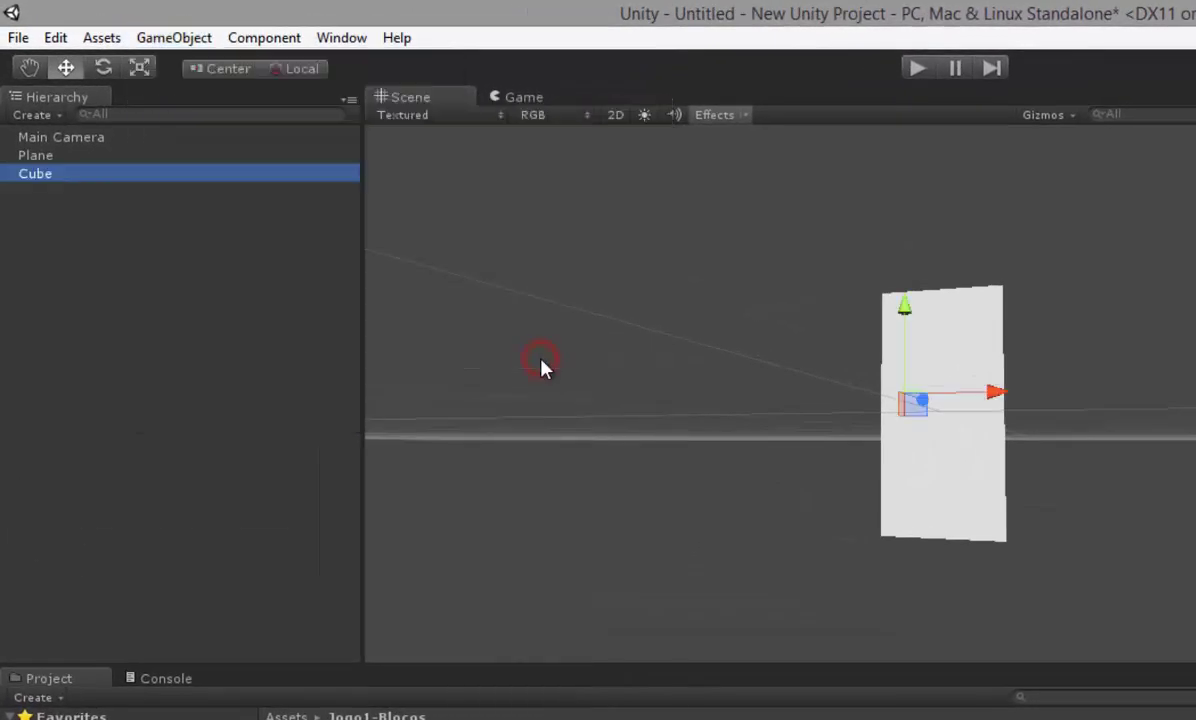
- Move the cube to position 0, 0, 0 and frame it in the Scene view
click(975, 186)
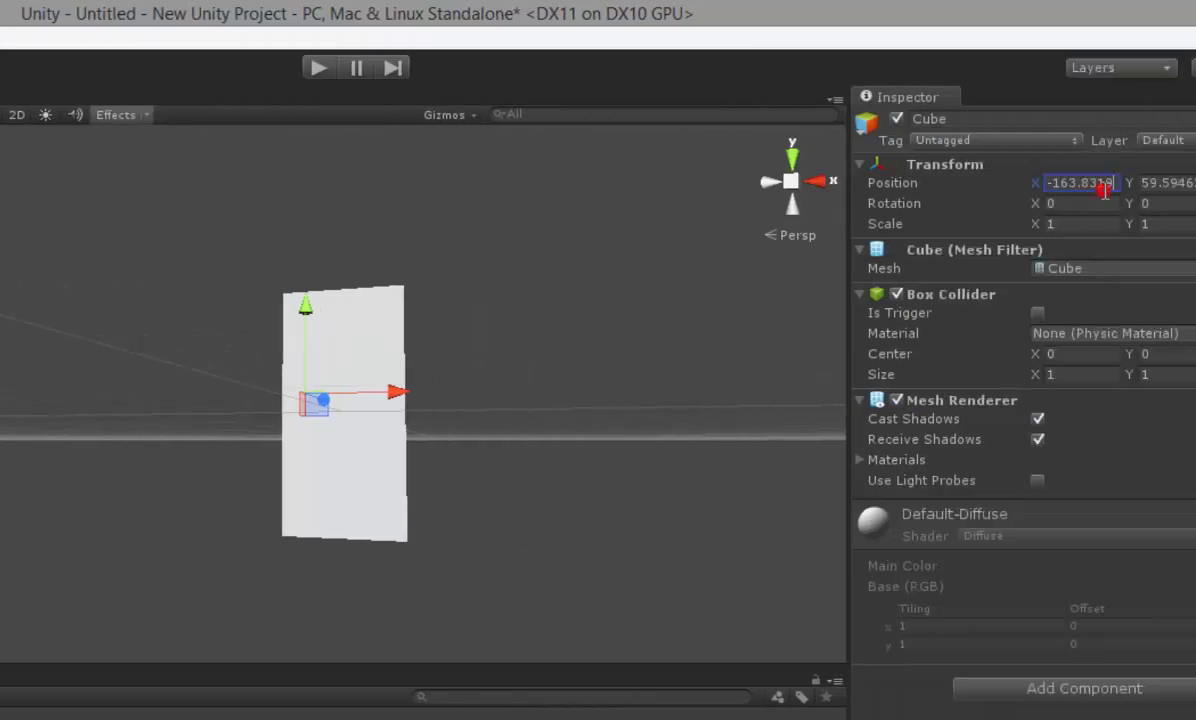
text(0)
key(Tab)
text(0)
key(Tab)
text(0)
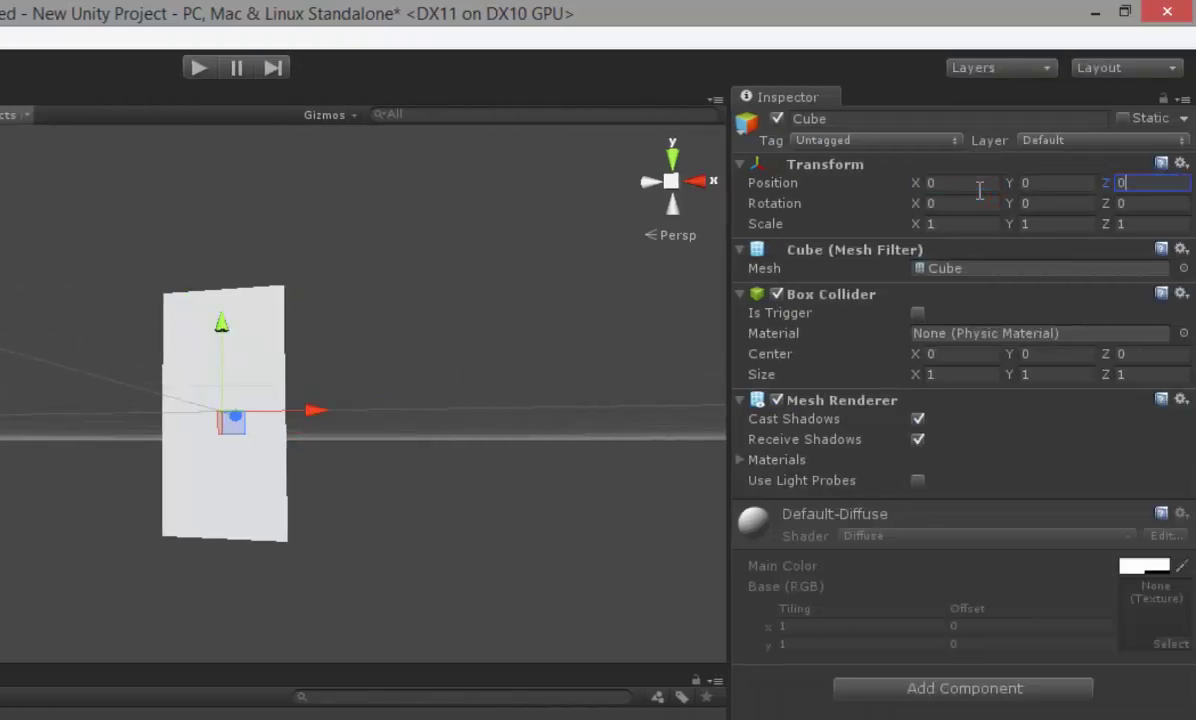
scroll(253, 467, down, 2)
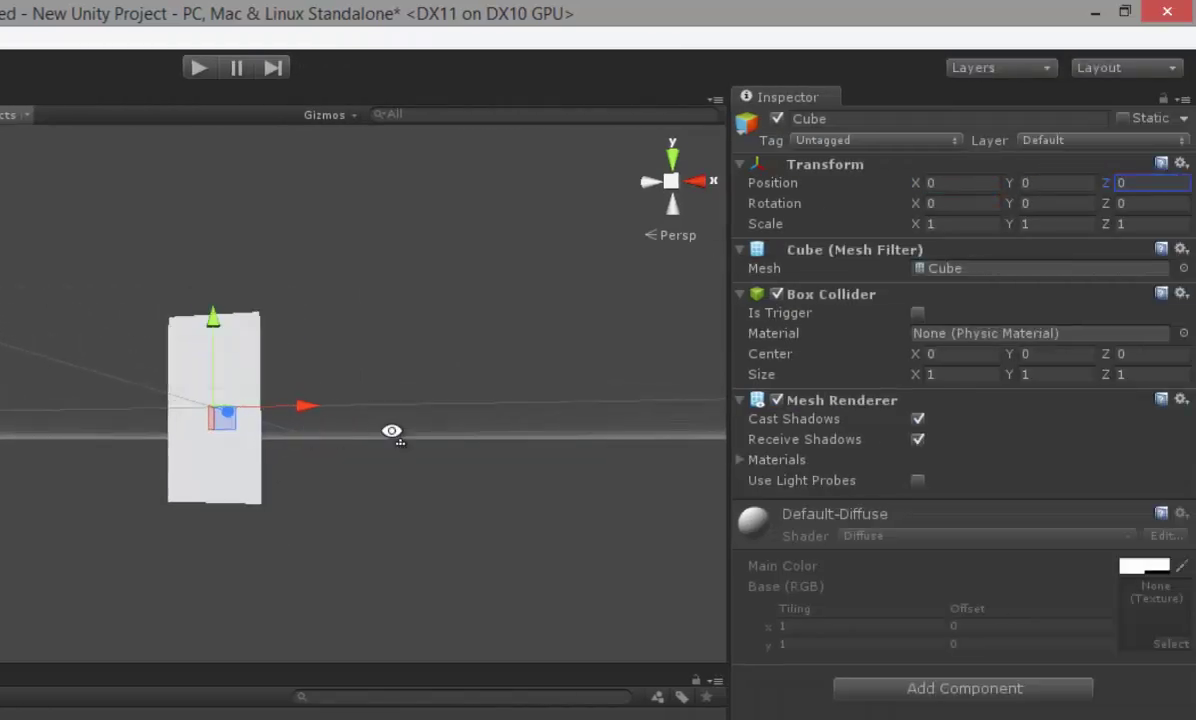
alt+drag(393, 431, 221, 468)
middle_drag(462, 440, 101, 505)
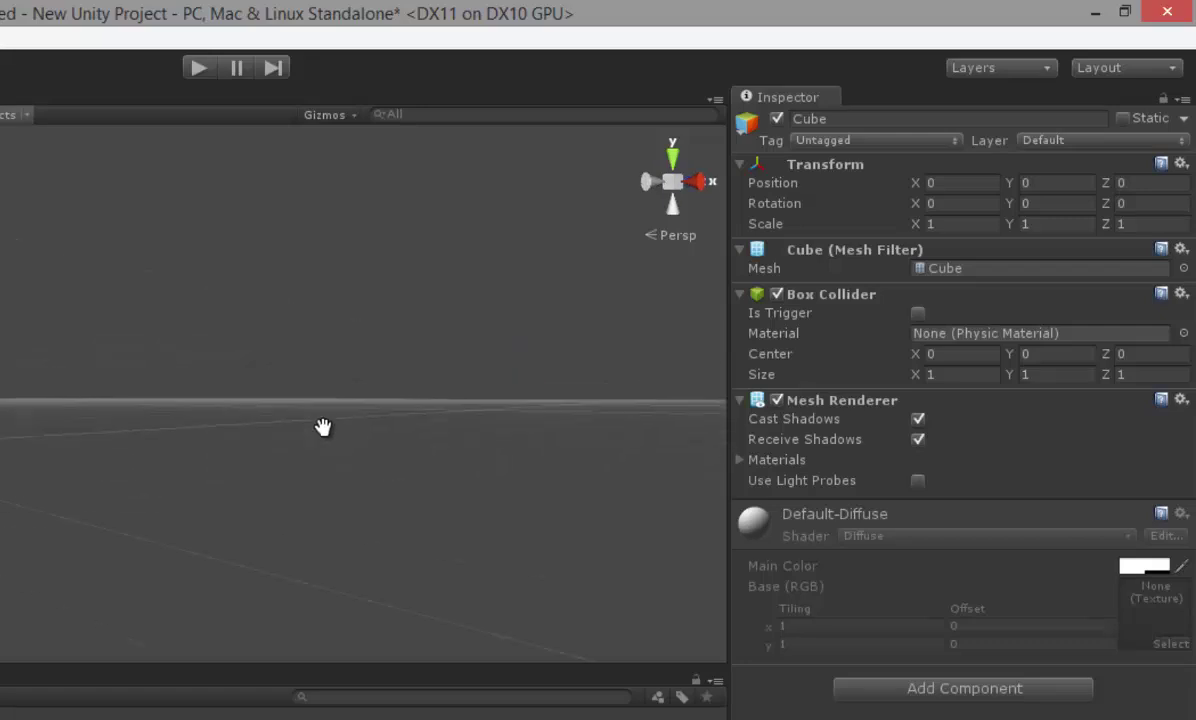
key(f)
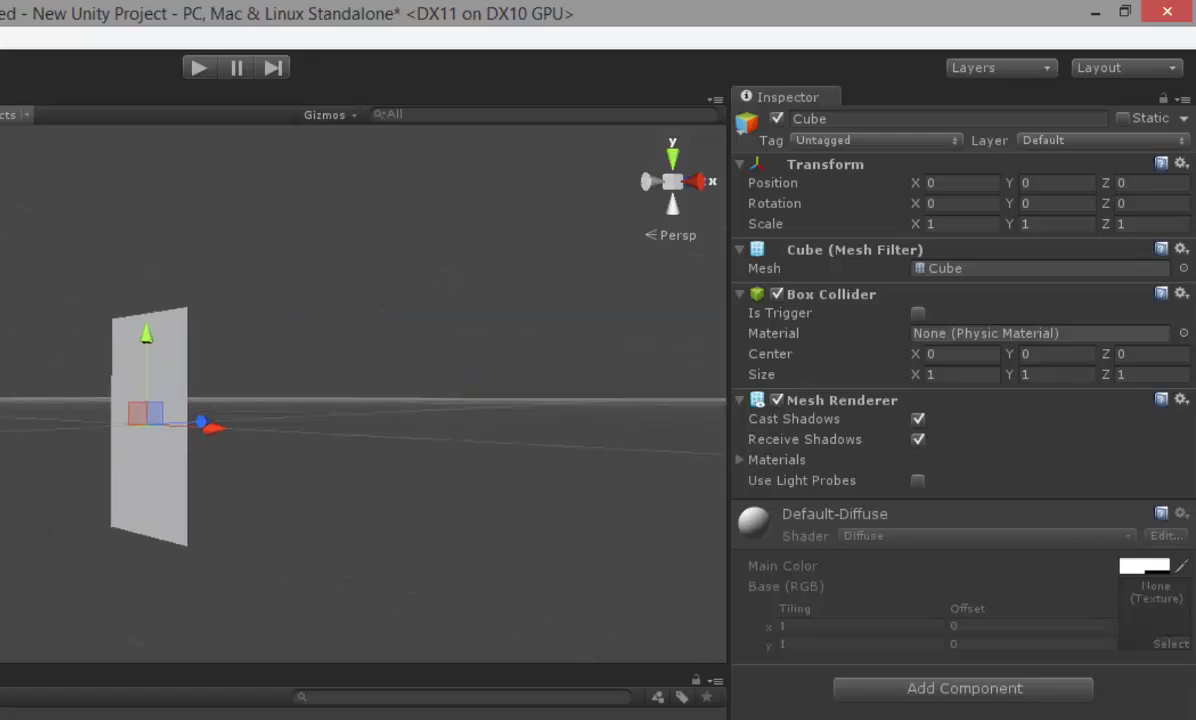
click(43, 410)
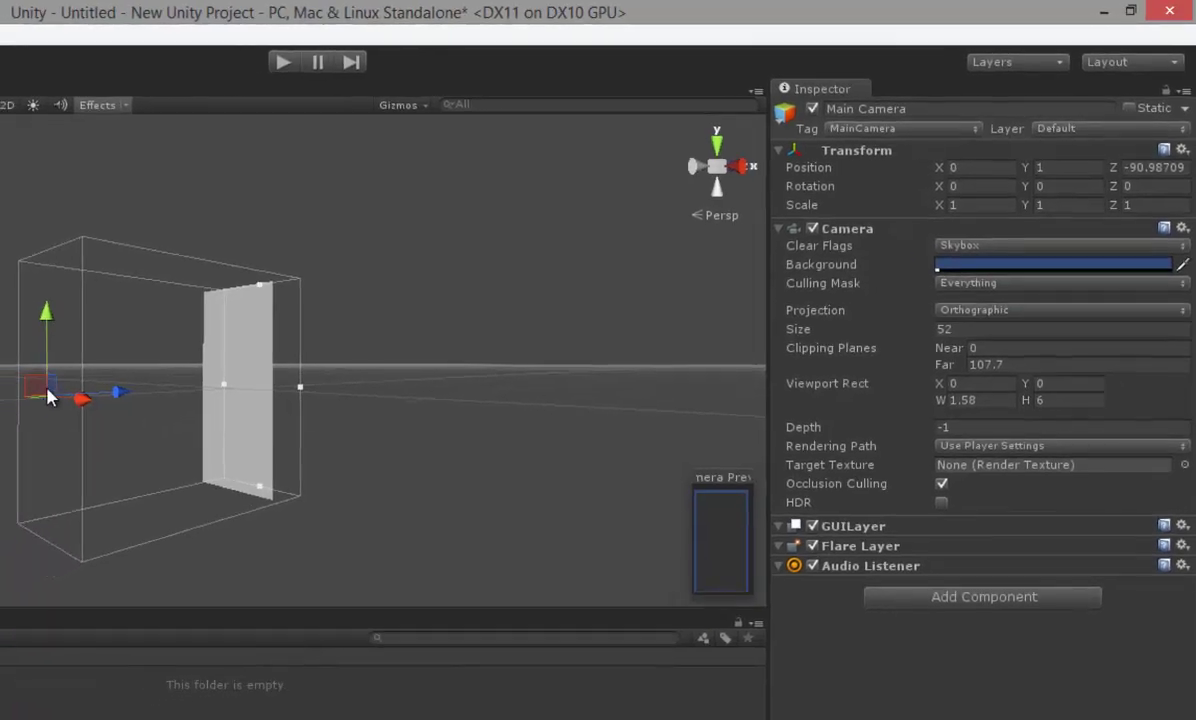
middle_drag(40, 405, 56, 399)
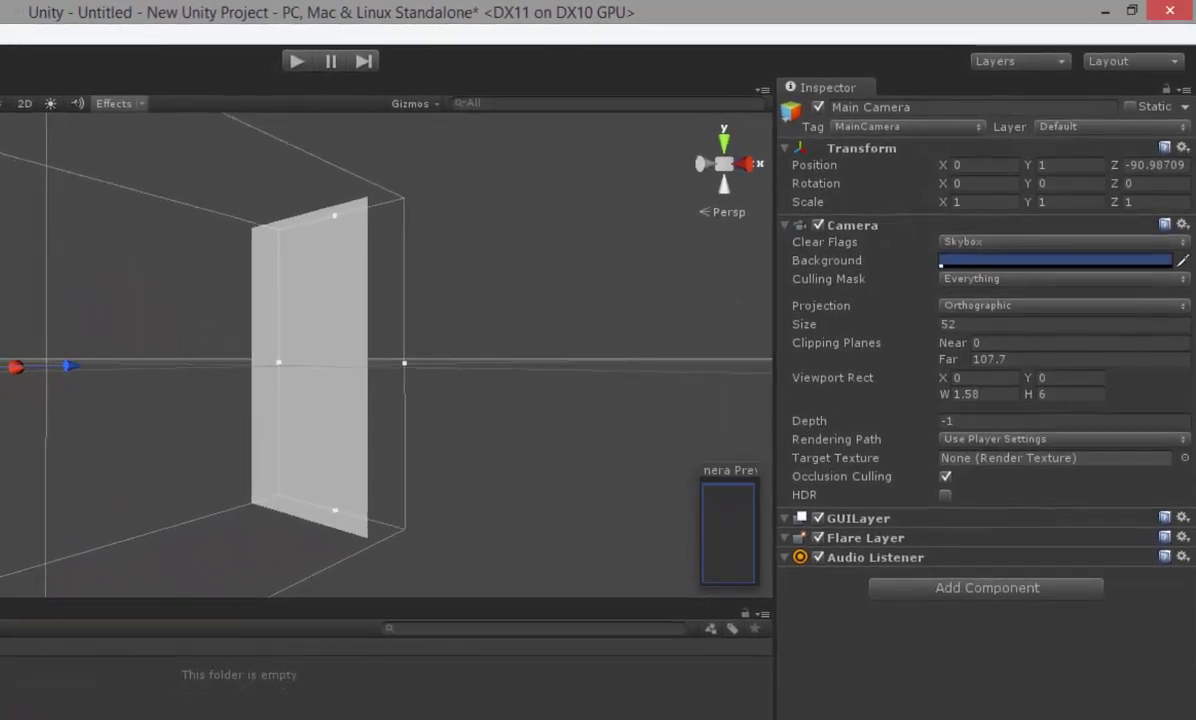
click(318, 360)
drag(379, 368, 358, 368)
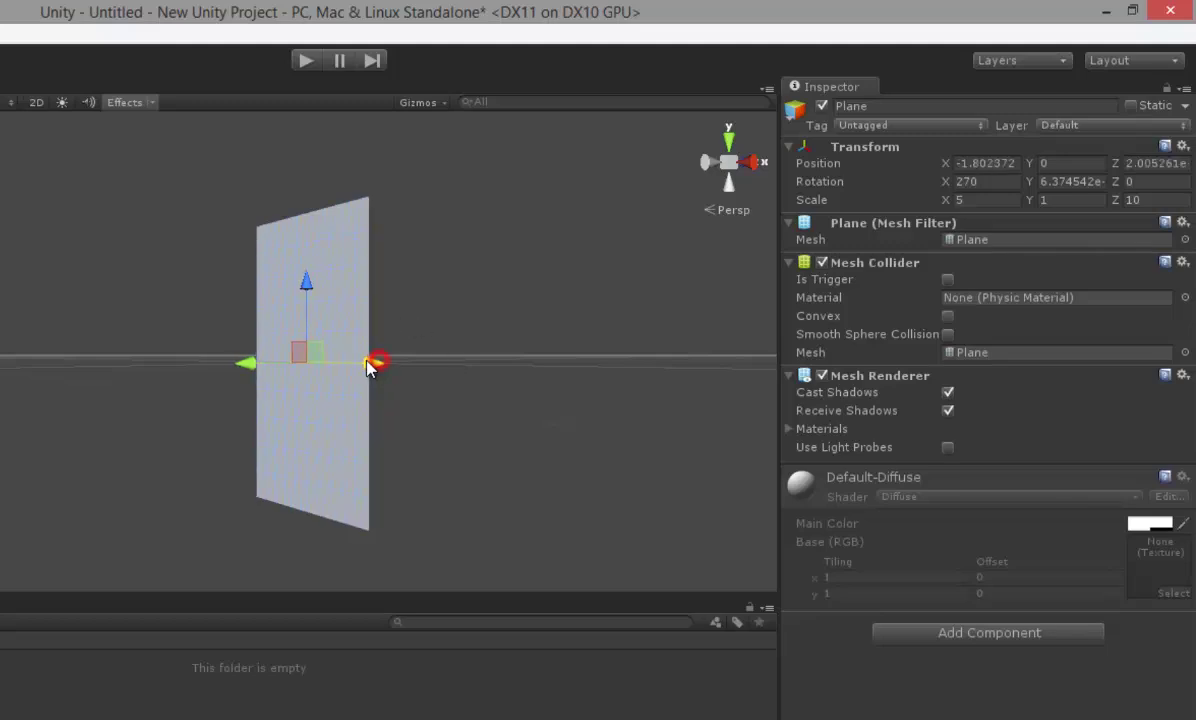
key(ctrl+z)
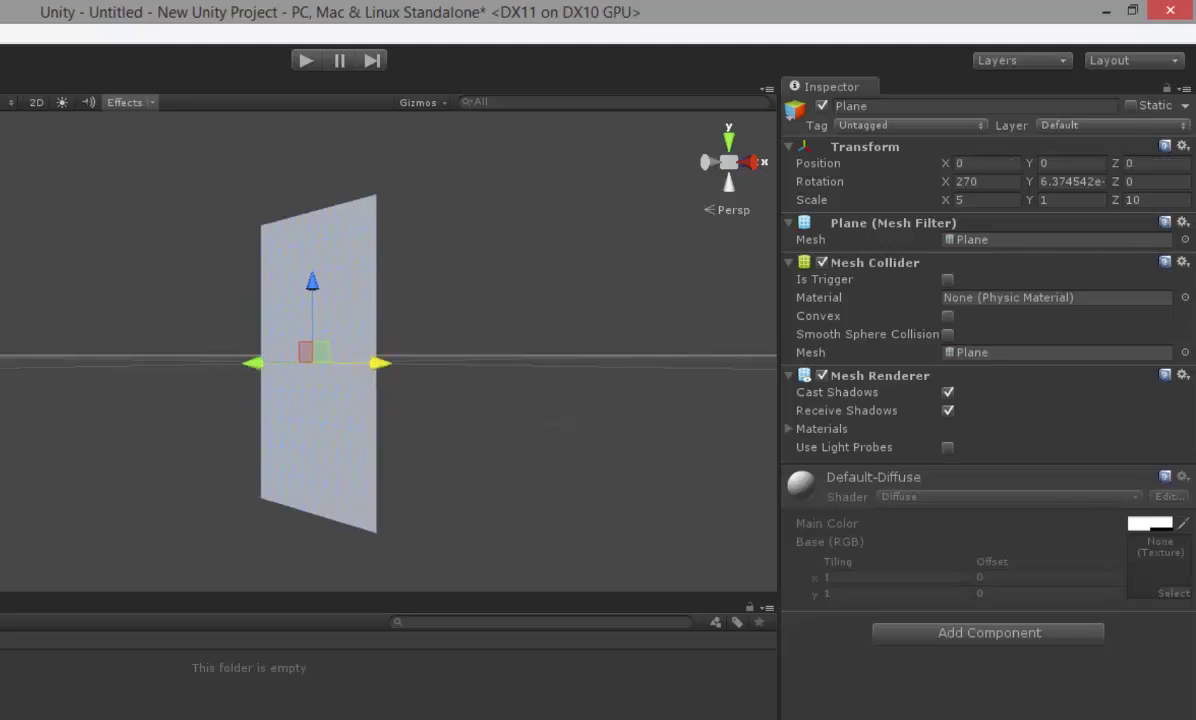
key(ctrl+z)
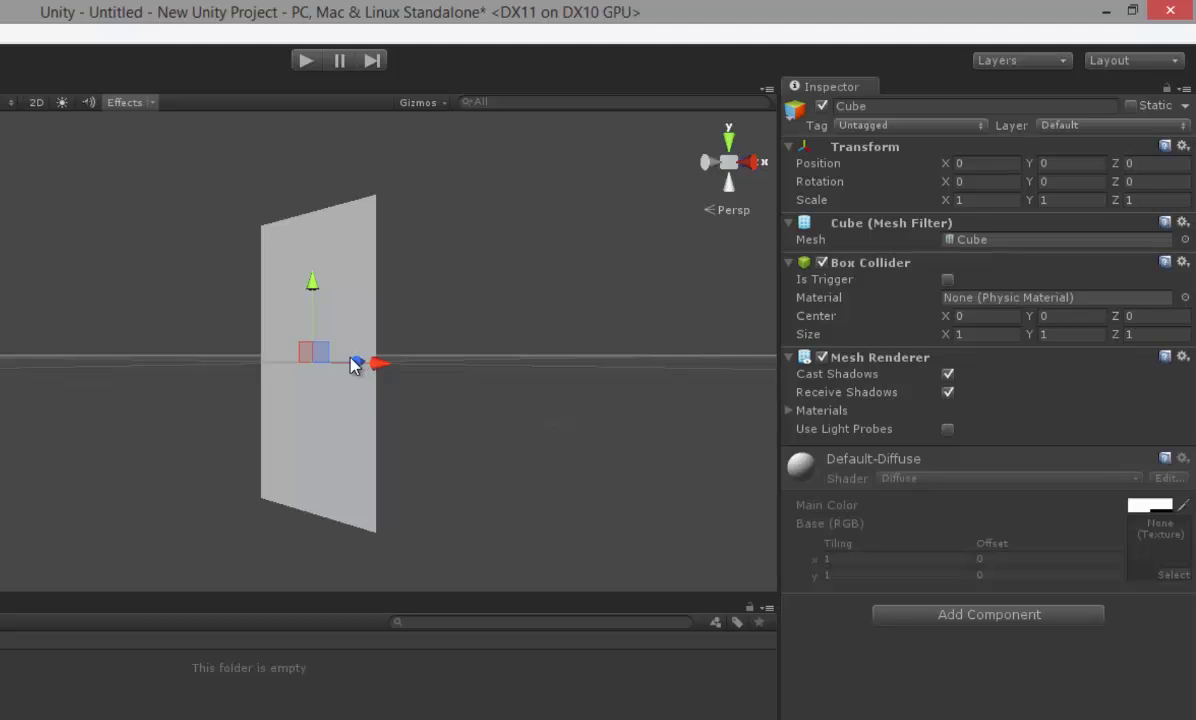
mouse_move(358, 369)
alt+mouse_down()
mouse_move(379, 280)
mouse_move(278, 292)
alt+mouse_up()
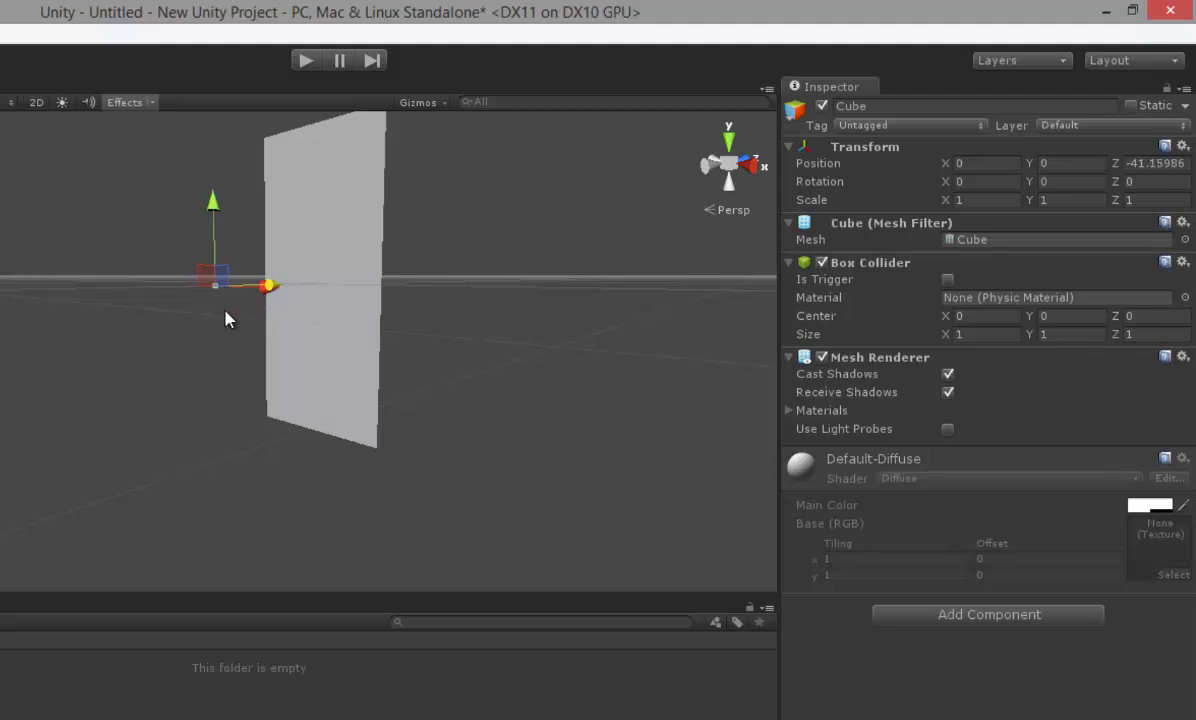
key(f)
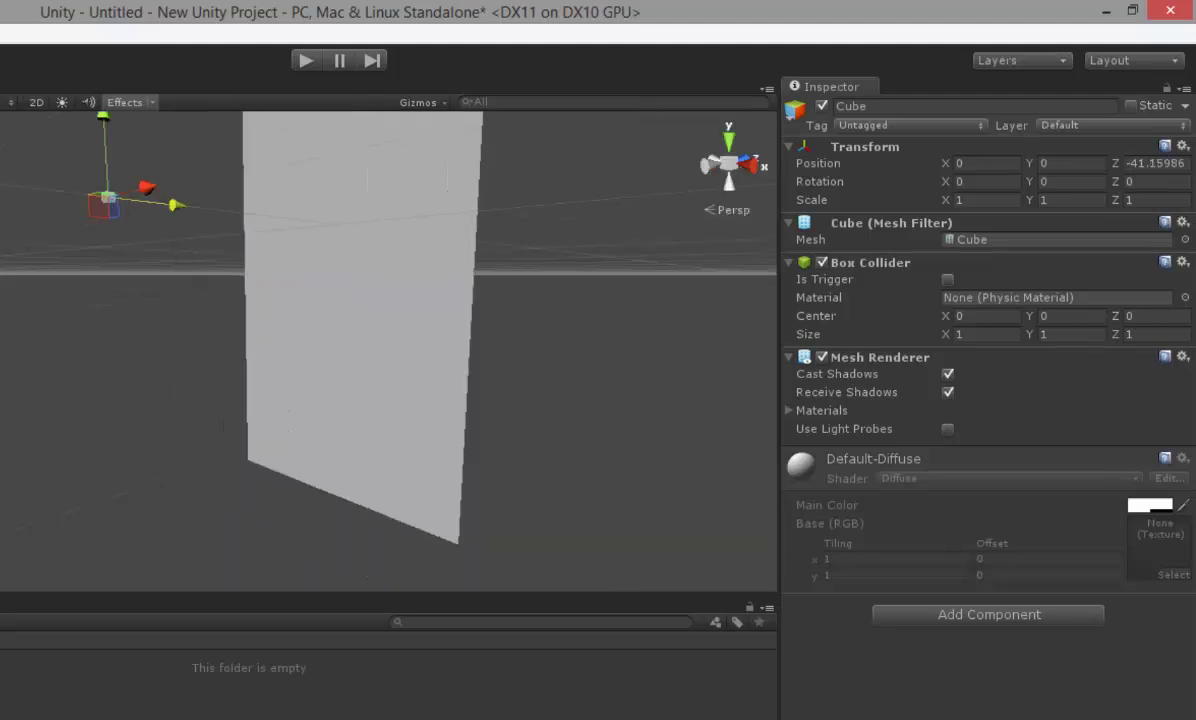
key(f)
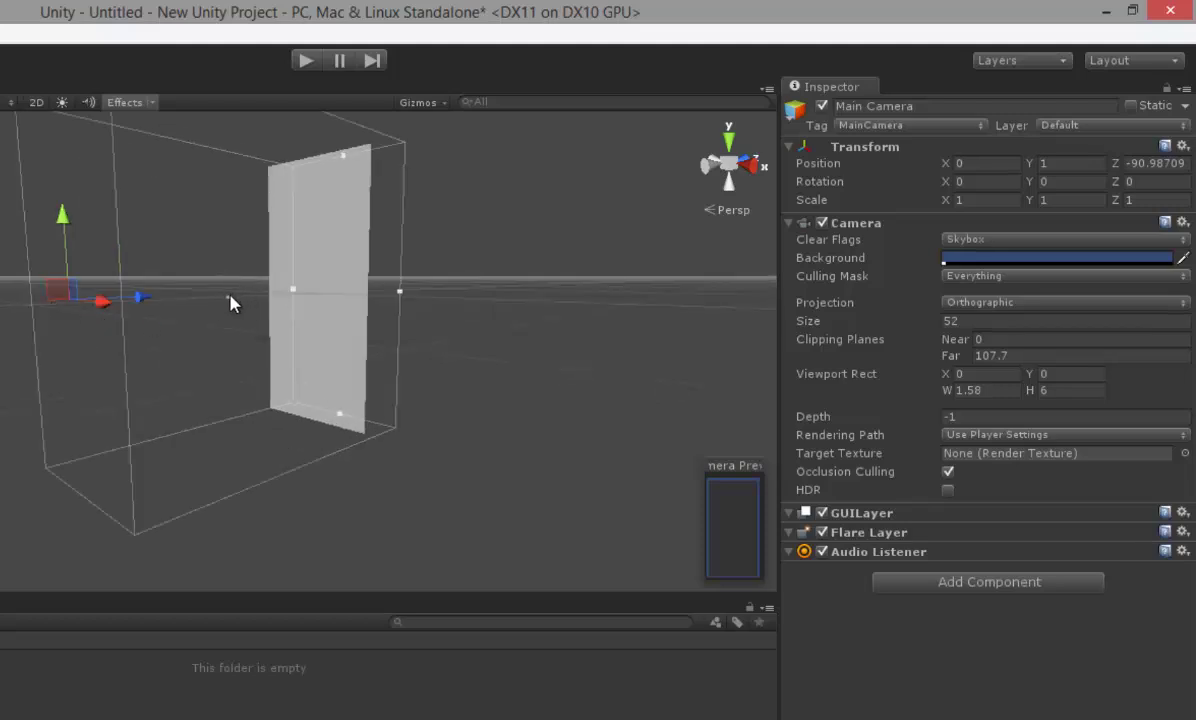
scroll(300, 310, up, 3)
scroll(275, 328, up, 2)
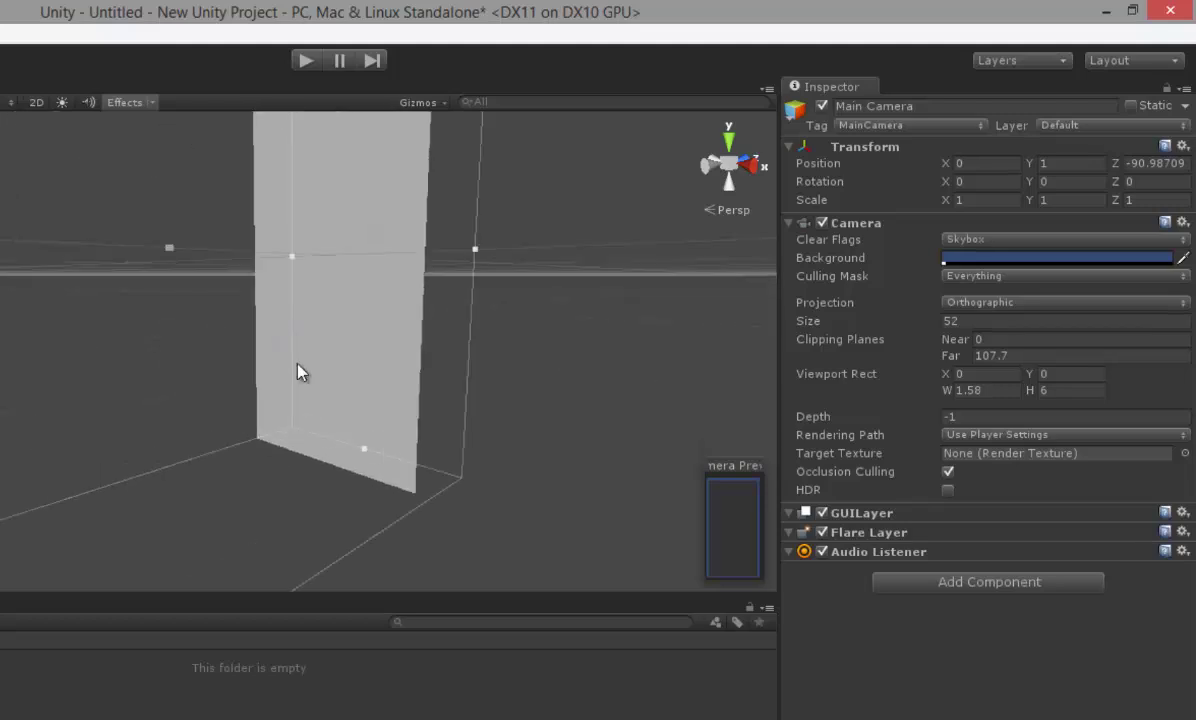
key(ctrl+p)
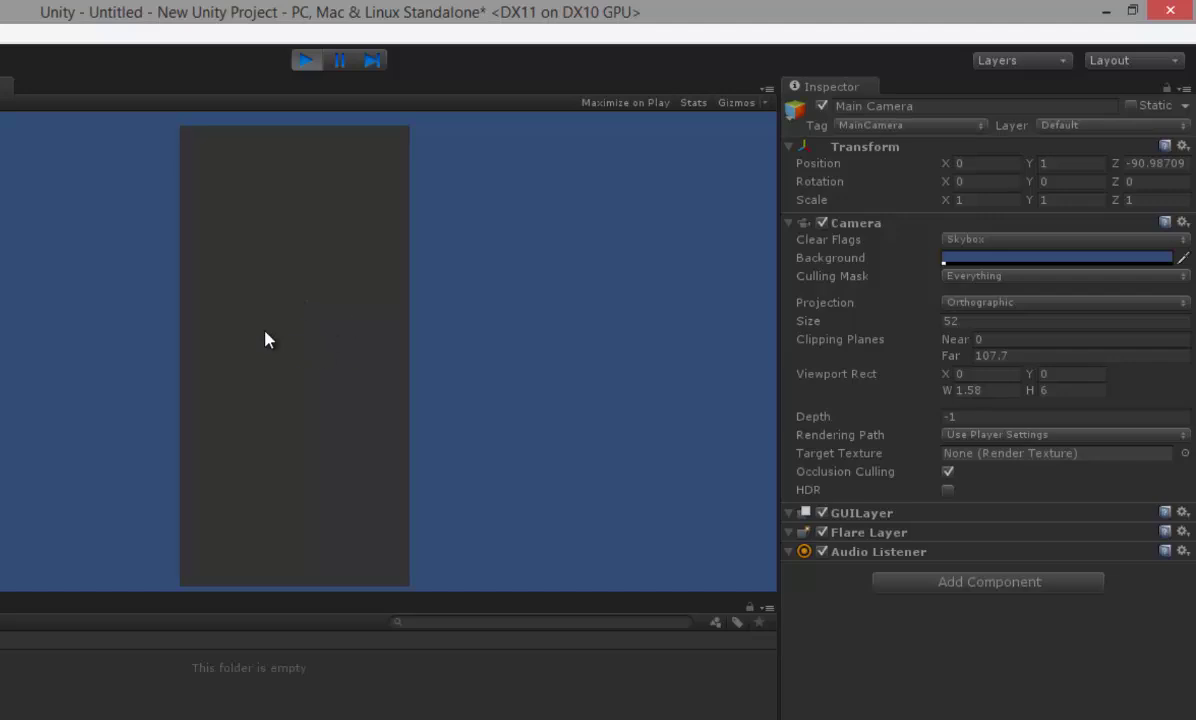
click(304, 62)
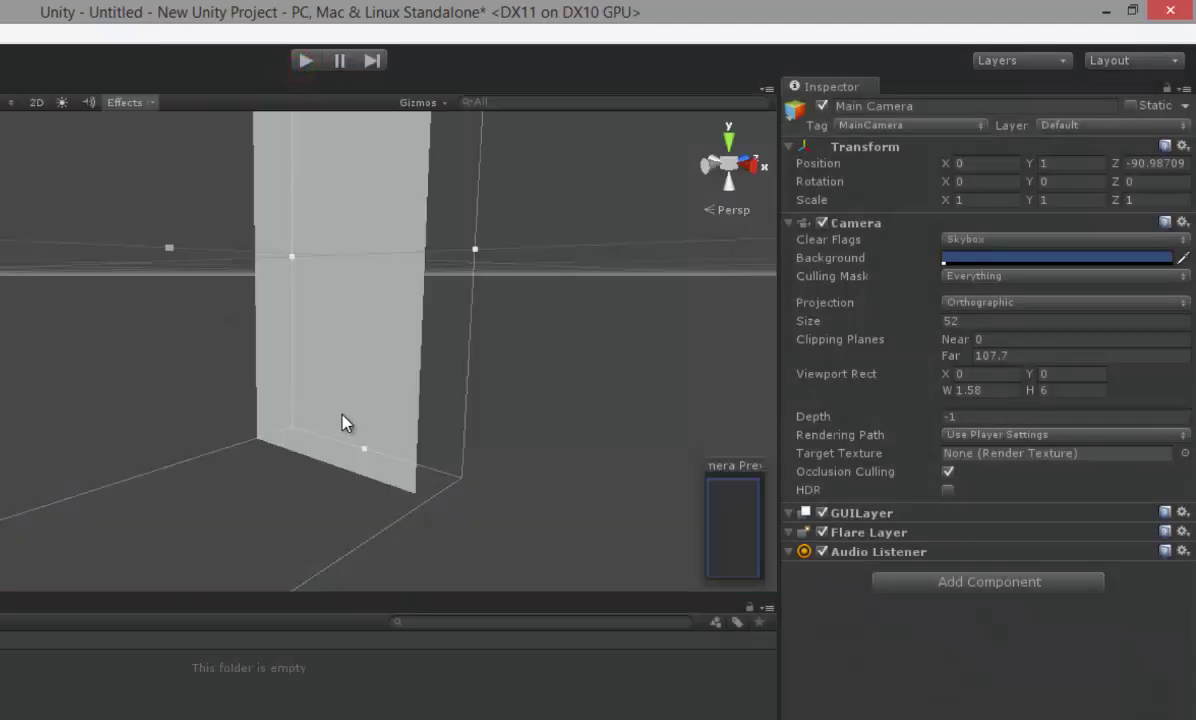
scroll(290, 360, down, 3)
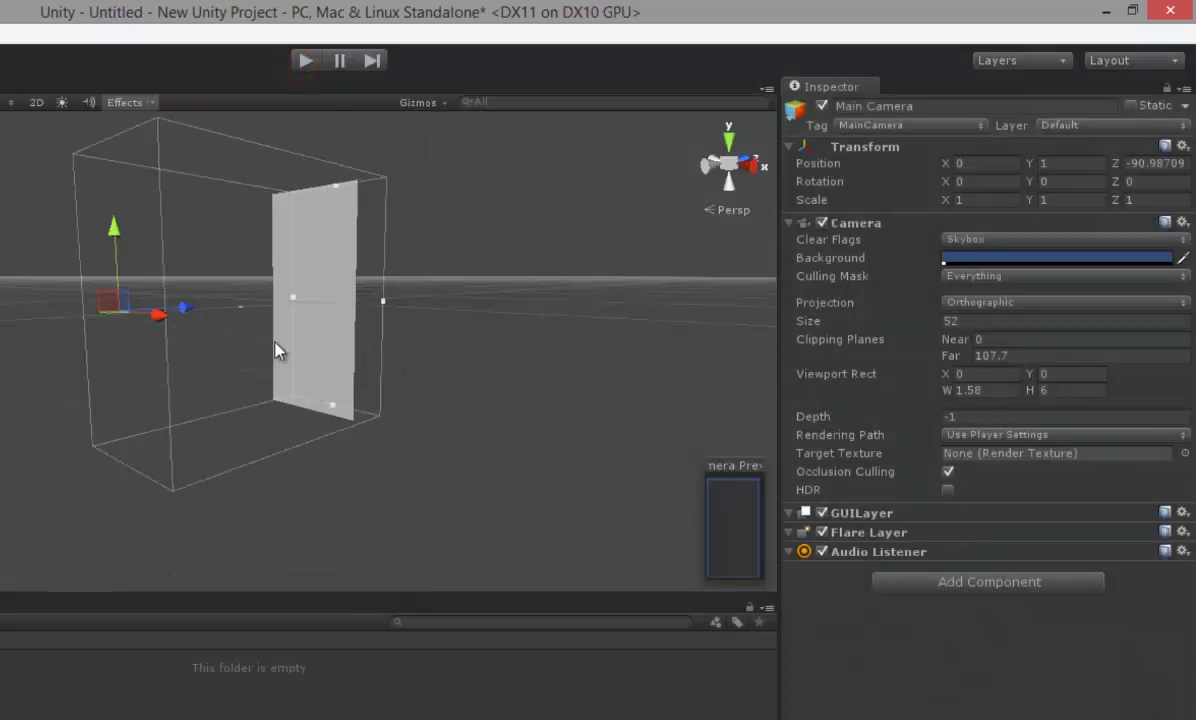
scroll(260, 340, up, 2)
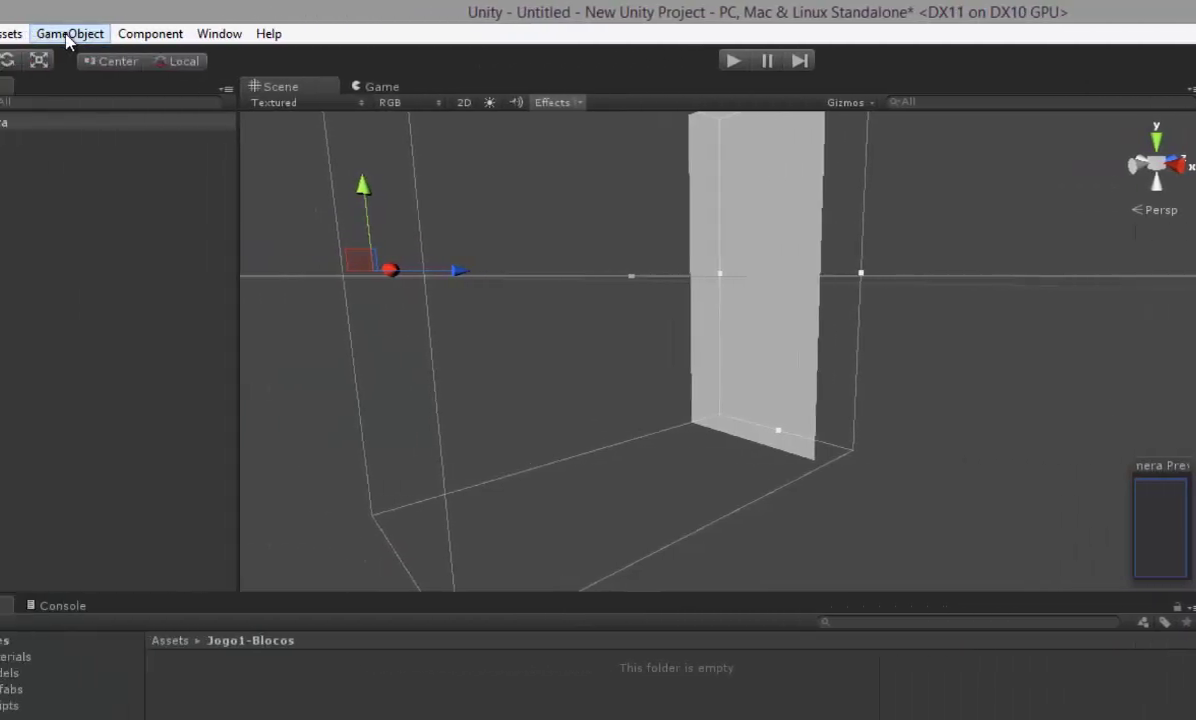
- Add a Directional Light from GameObject > Create Other
click(155, 33)
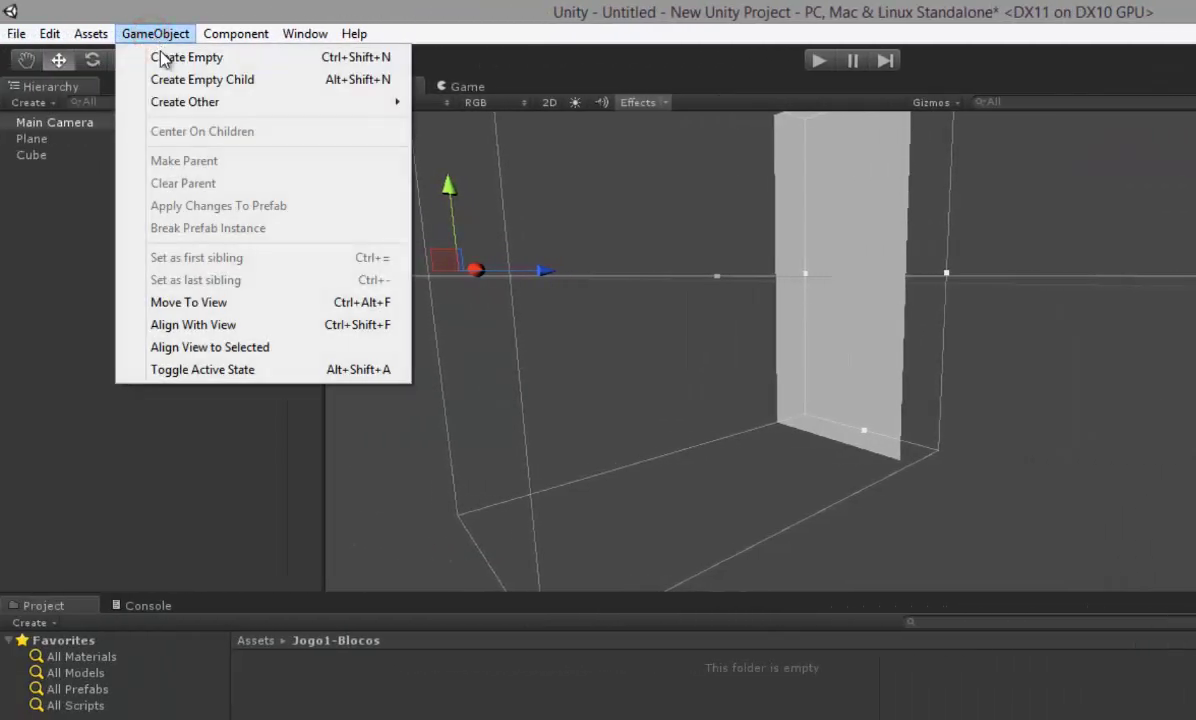
mouse_move(197, 110)
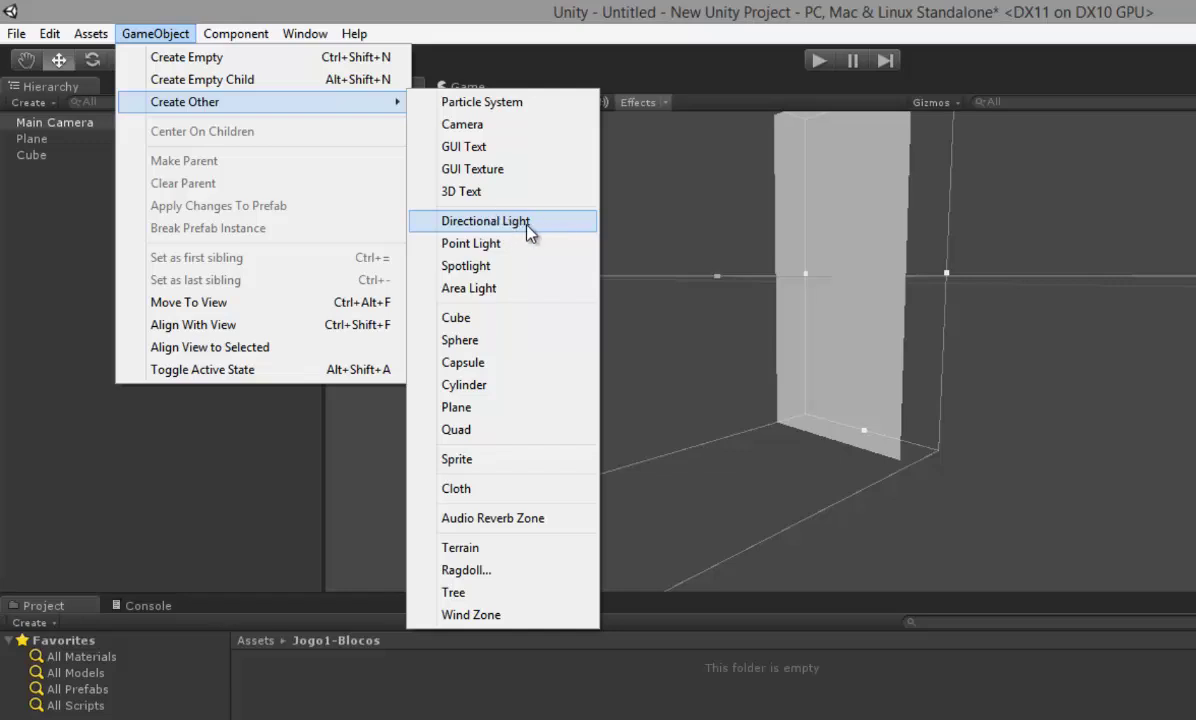
click(527, 228)
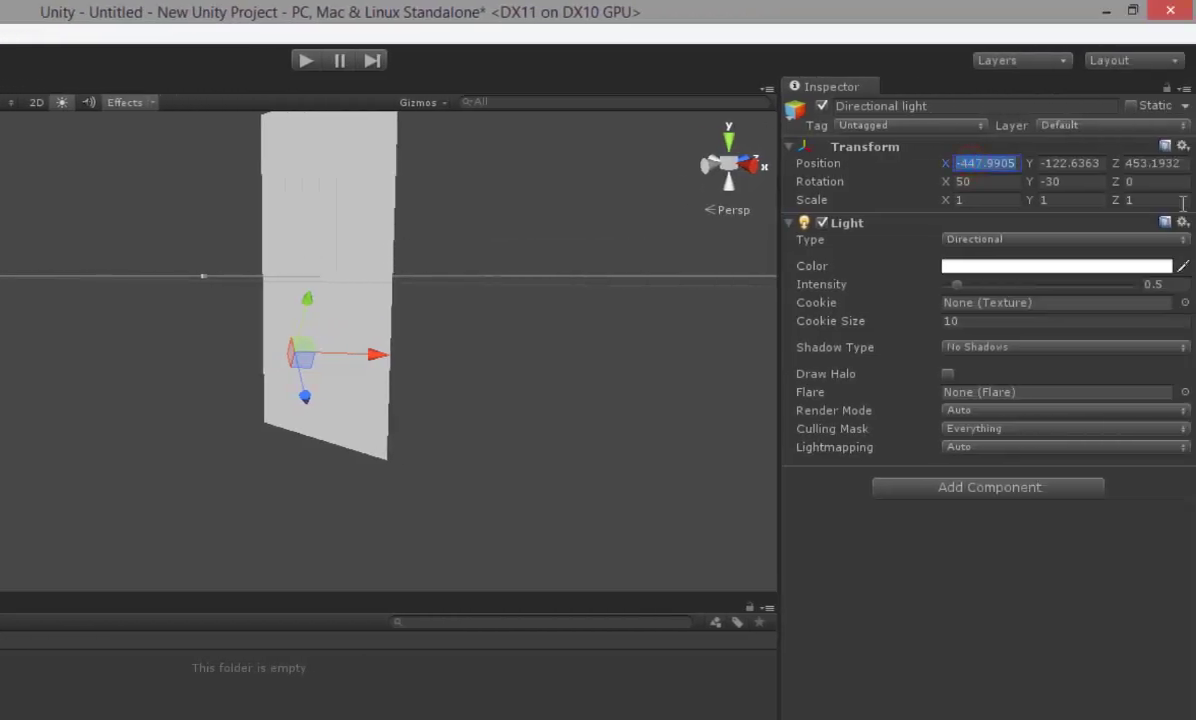
- Zero the Directional light's position and rotation fields so it faces the wall at rotation 0, 0, 0
text(0)
key(Tab)
text(0)
key(Tab)
text(0)
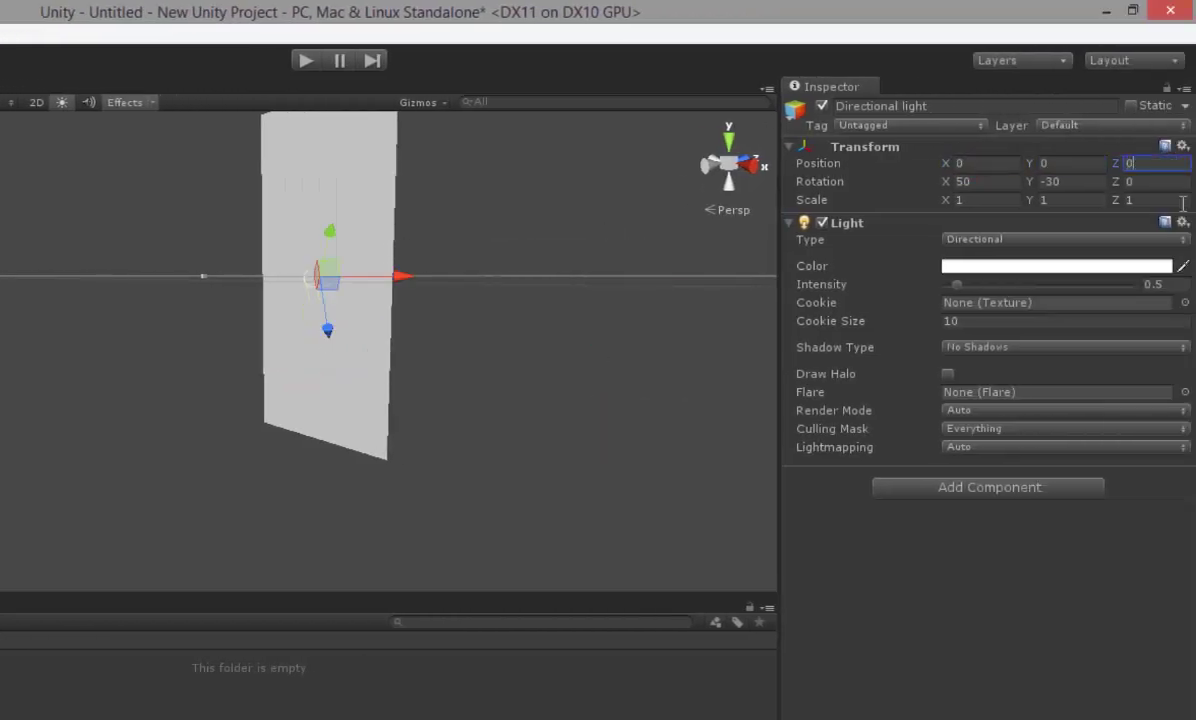
key(Tab)
text(0)
key(Tab)
text(0)
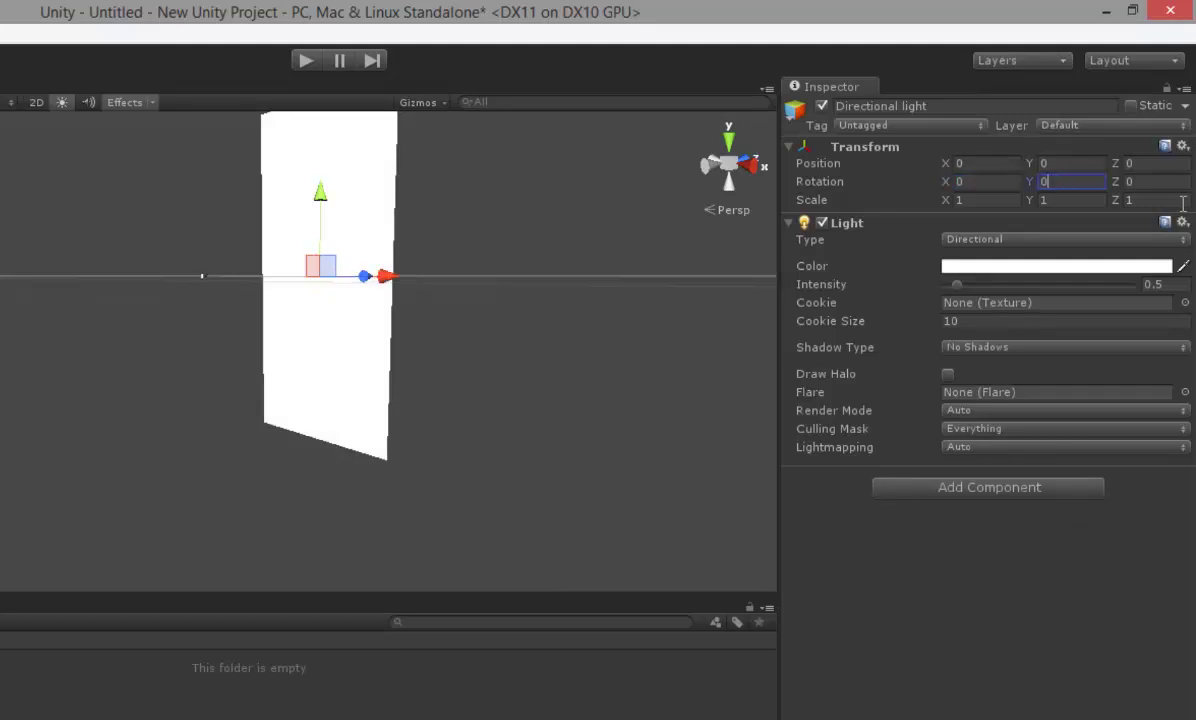
key(Tab)
key(Tab)
mouse_move(318, 306)
alt+mouse_down()
mouse_move(335, 312)
mouse_move(210, 298)
mouse_move(153, 320)
mouse_move(112, 312)
mouse_move(171, 333)
mouse_move(110, 316)
alt+mouse_up()
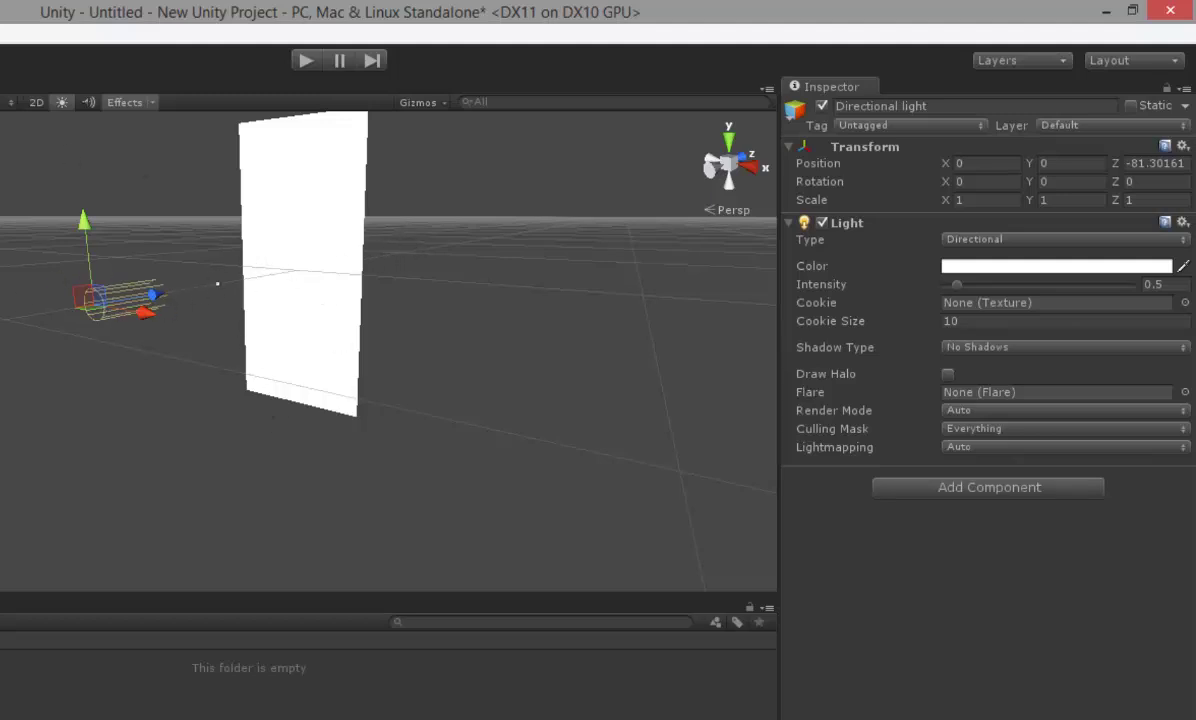
- Check the camera preview, then move the light back and up to position 0, 17.05951, -107.8759
click(40, 298)
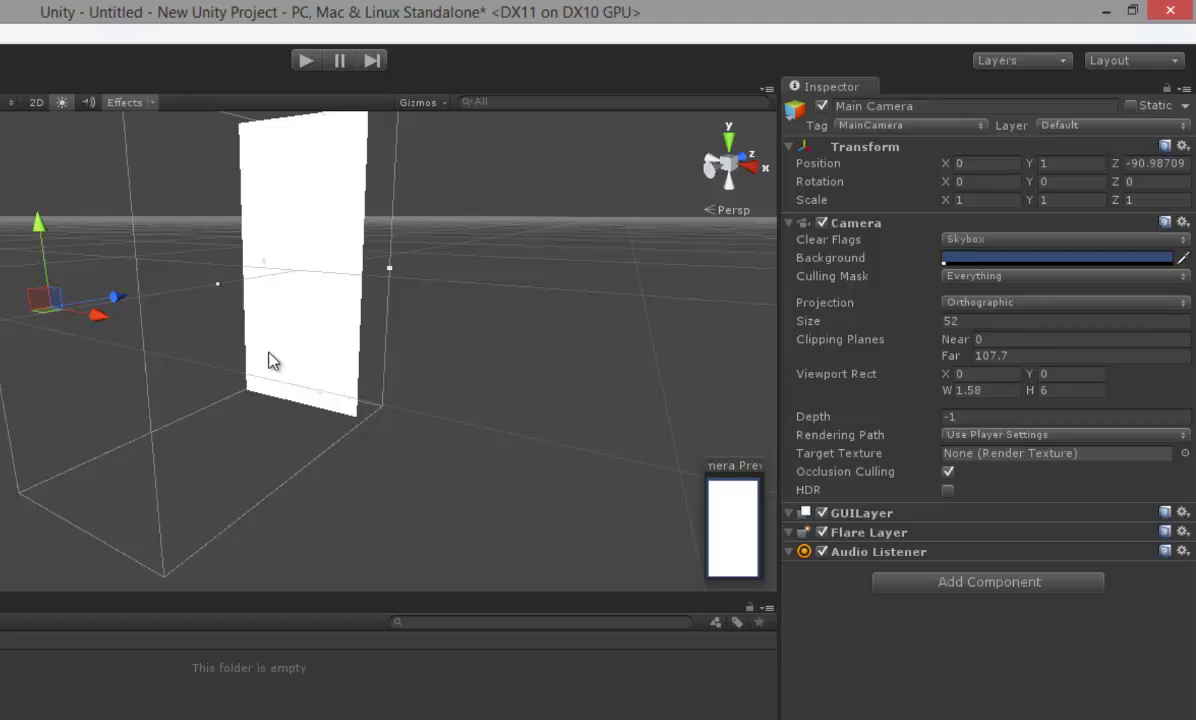
scroll(259, 350, up, 2)
scroll(259, 350, down, 2)
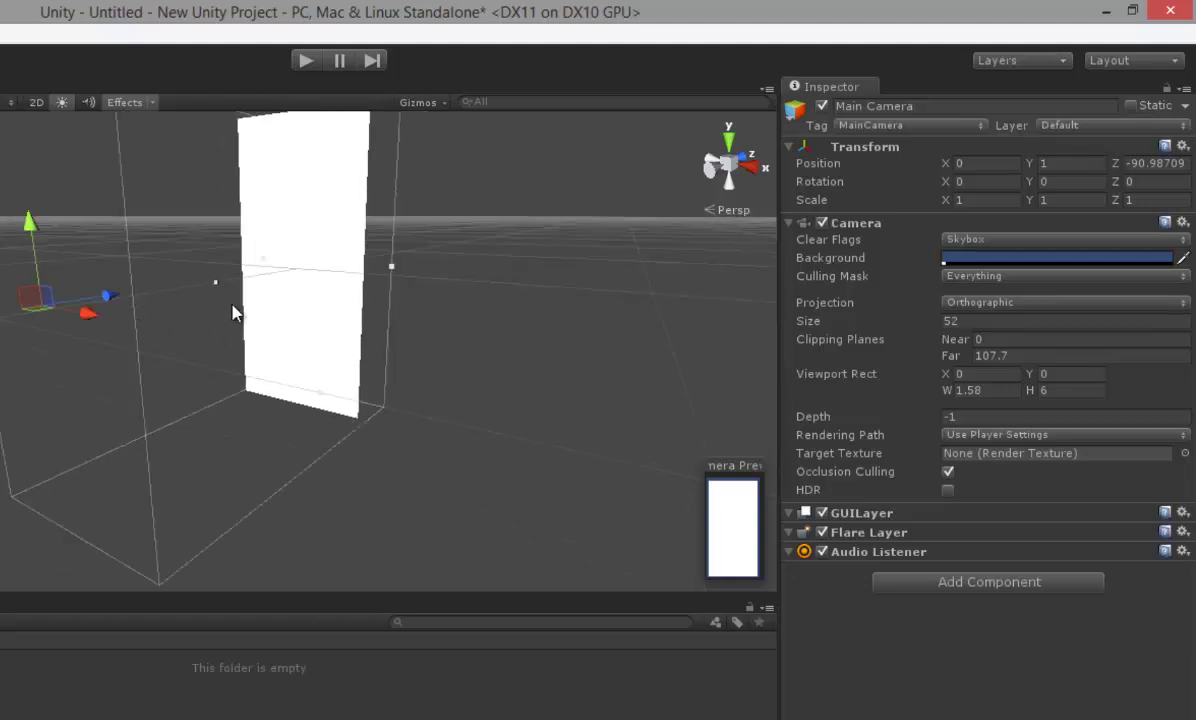
click(14, 277)
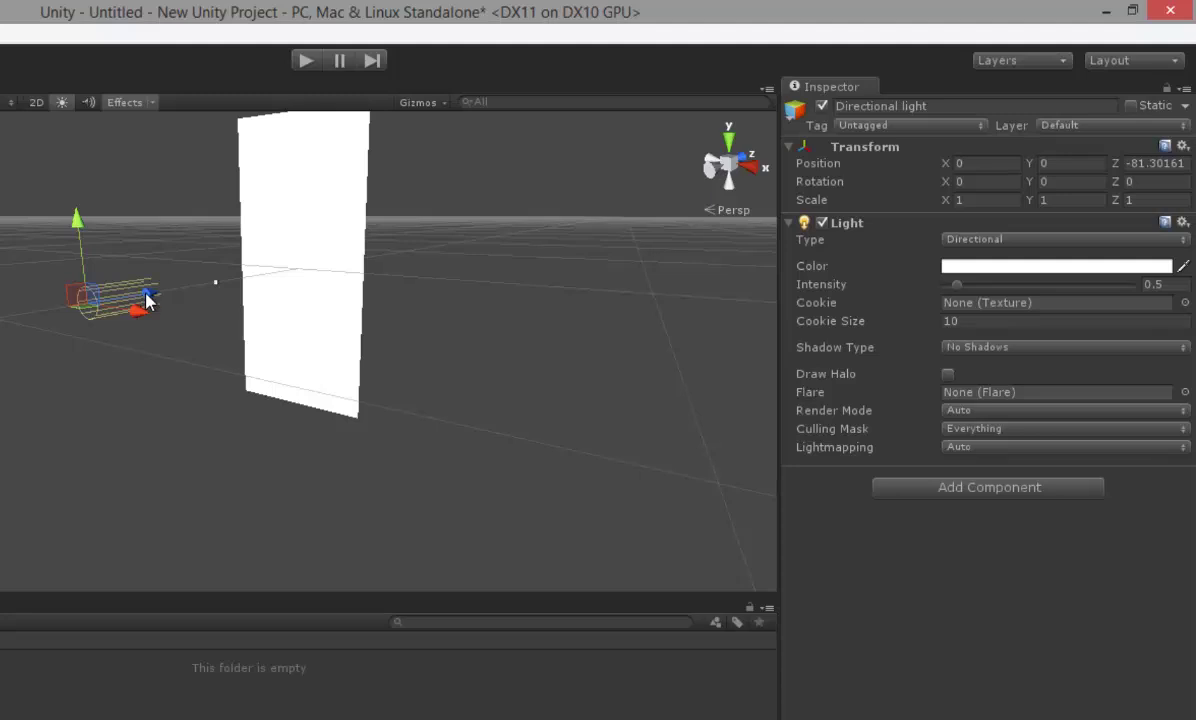
mouse_move(146, 294)
mouse_down()
mouse_move(15, 302)
mouse_move(35, 318)
mouse_up()
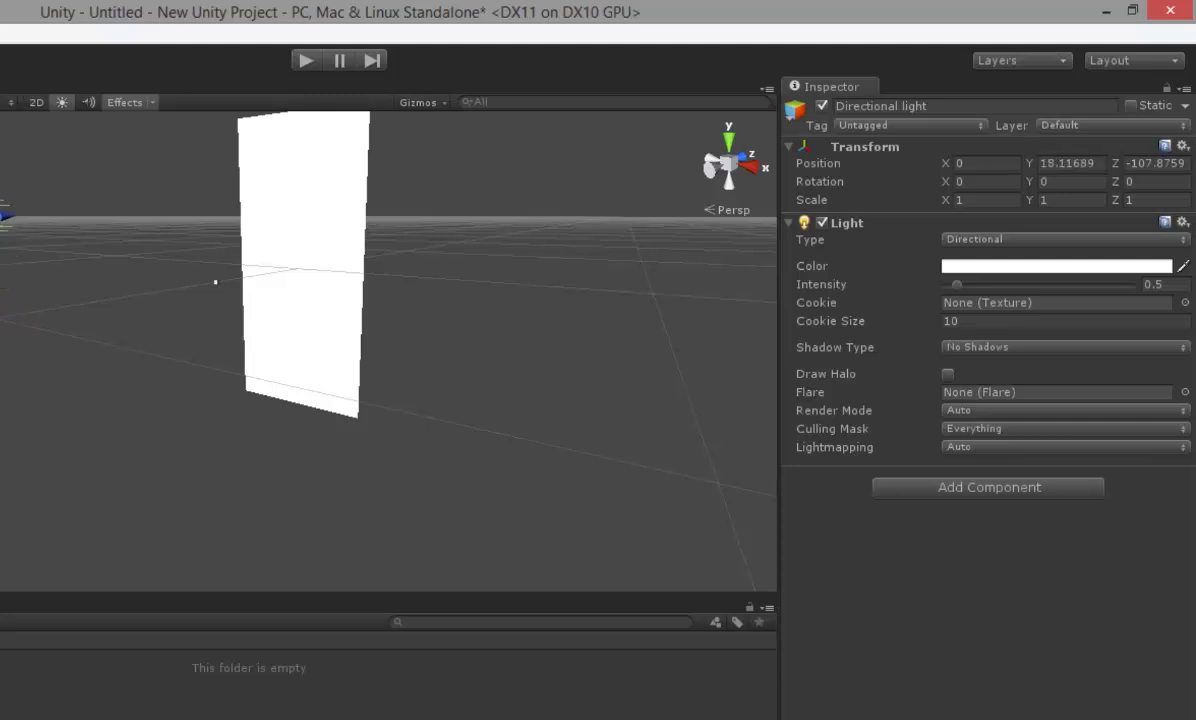
drag(18, 314, 6, 218)
- Set the Directional light's intensity to 0.5
mouse_move(955, 289)
mouse_down()
mouse_move(1106, 289)
mouse_move(955, 292)
mouse_up()
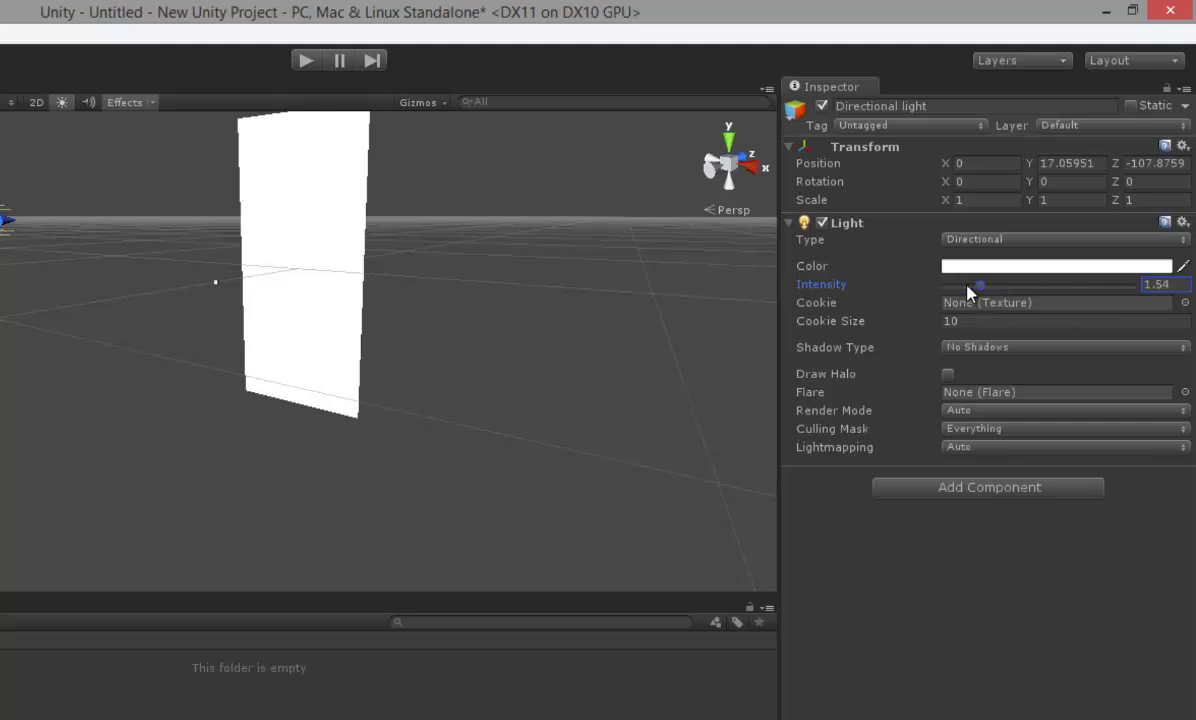
click(1181, 284)
text(0.5)
- Try a red light colour and check the wall through the Main Camera
click(960, 266)
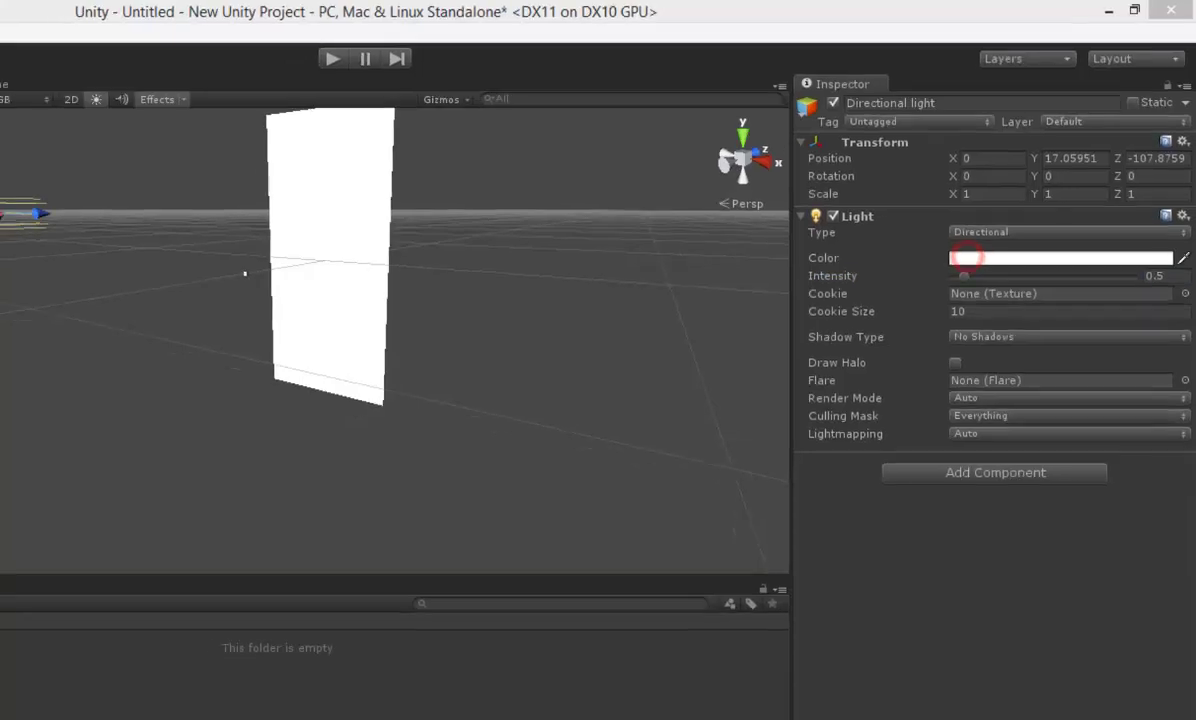
mouse_move(96, 101)
mouse_down()
mouse_move(113, 70)
mouse_move(104, 77)
mouse_up()
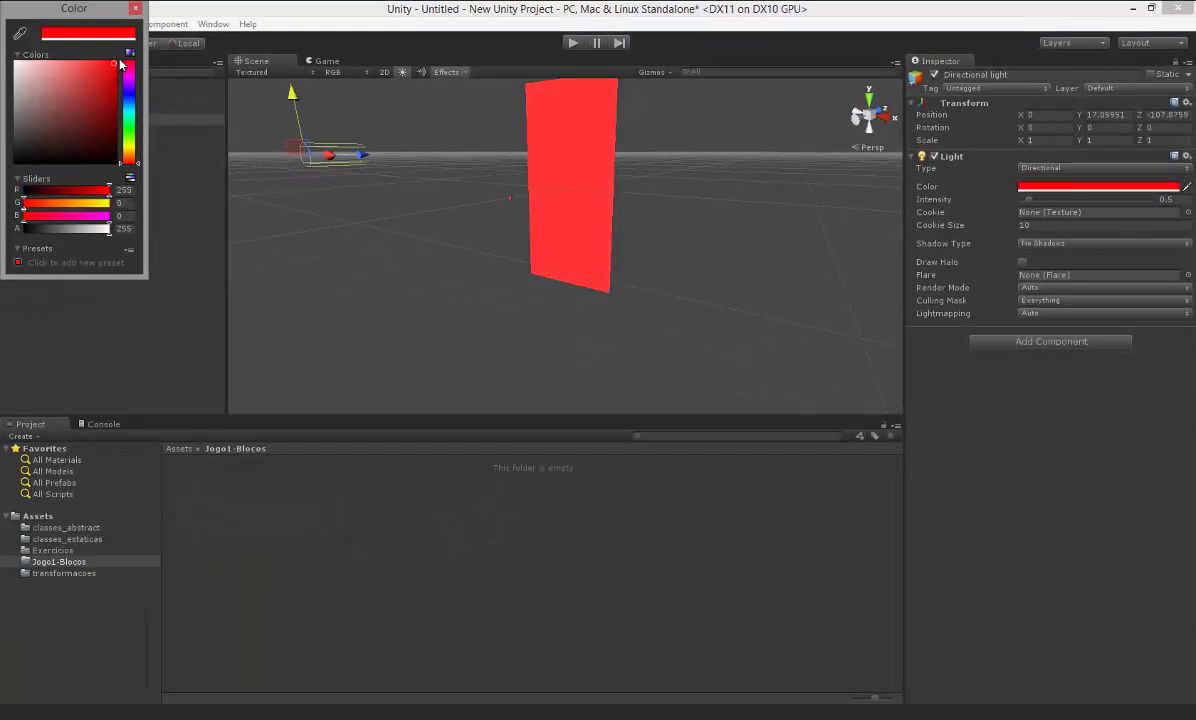
scroll(482, 208, up, 3)
scroll(482, 208, down, 2)
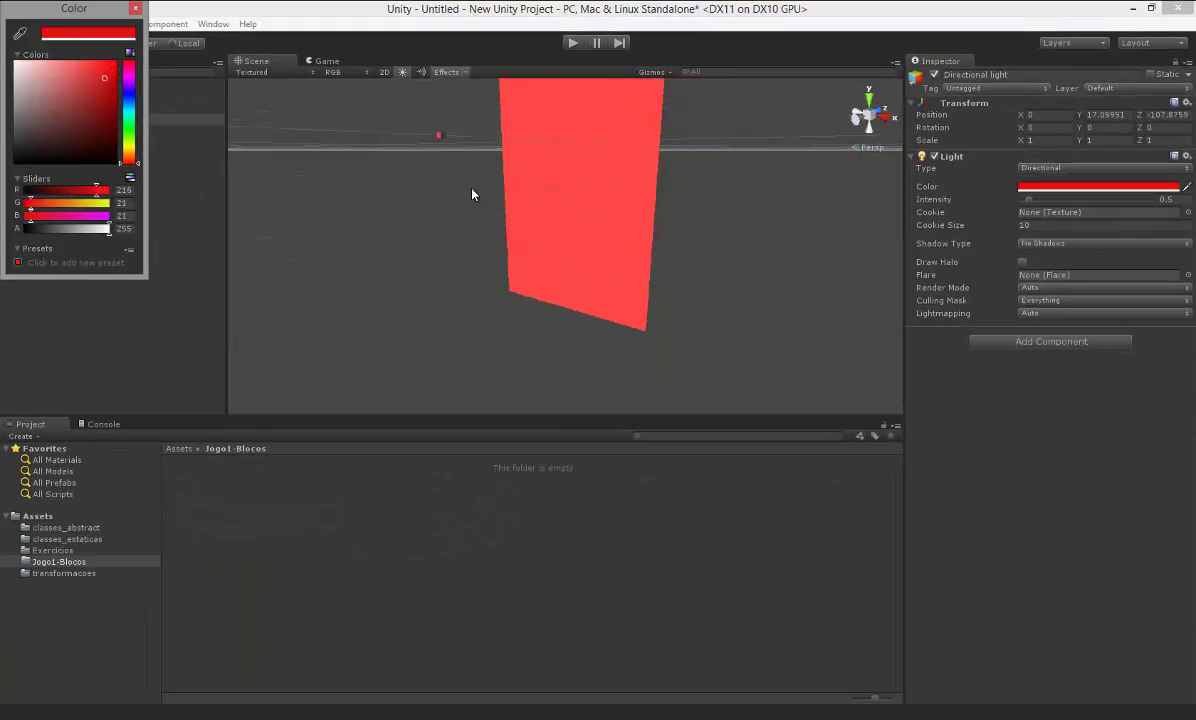
click(459, 139)
middle_drag(467, 141, 578, 177)
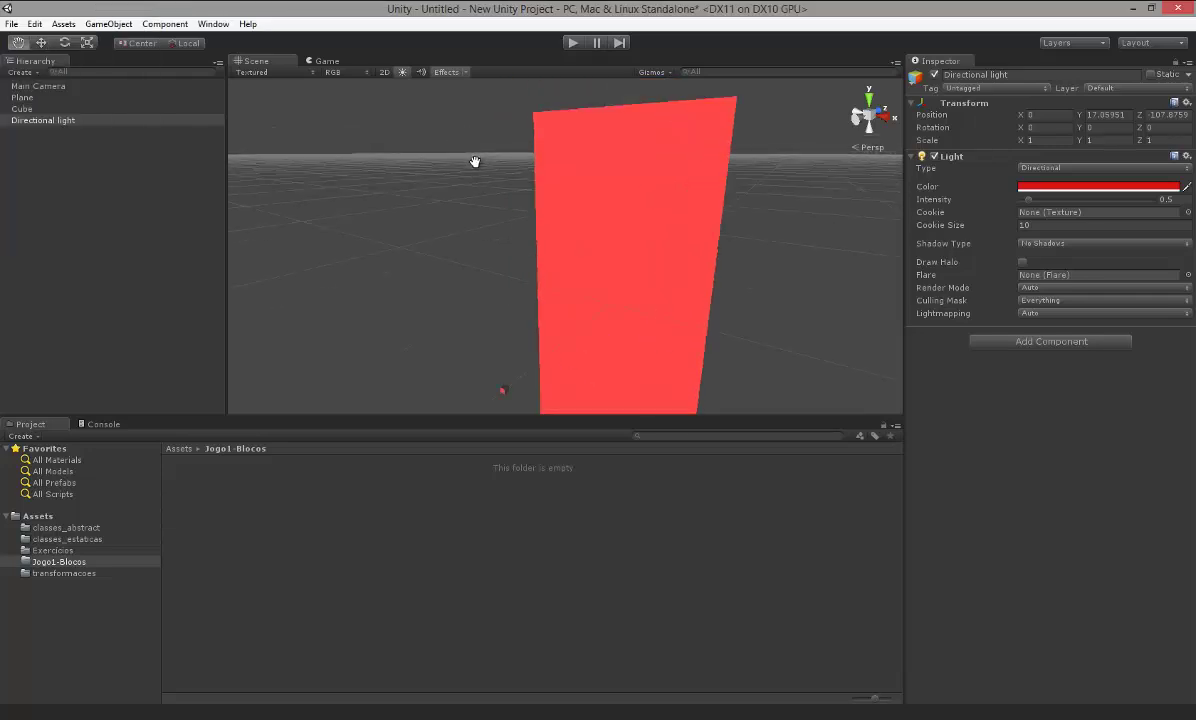
click(78, 86)
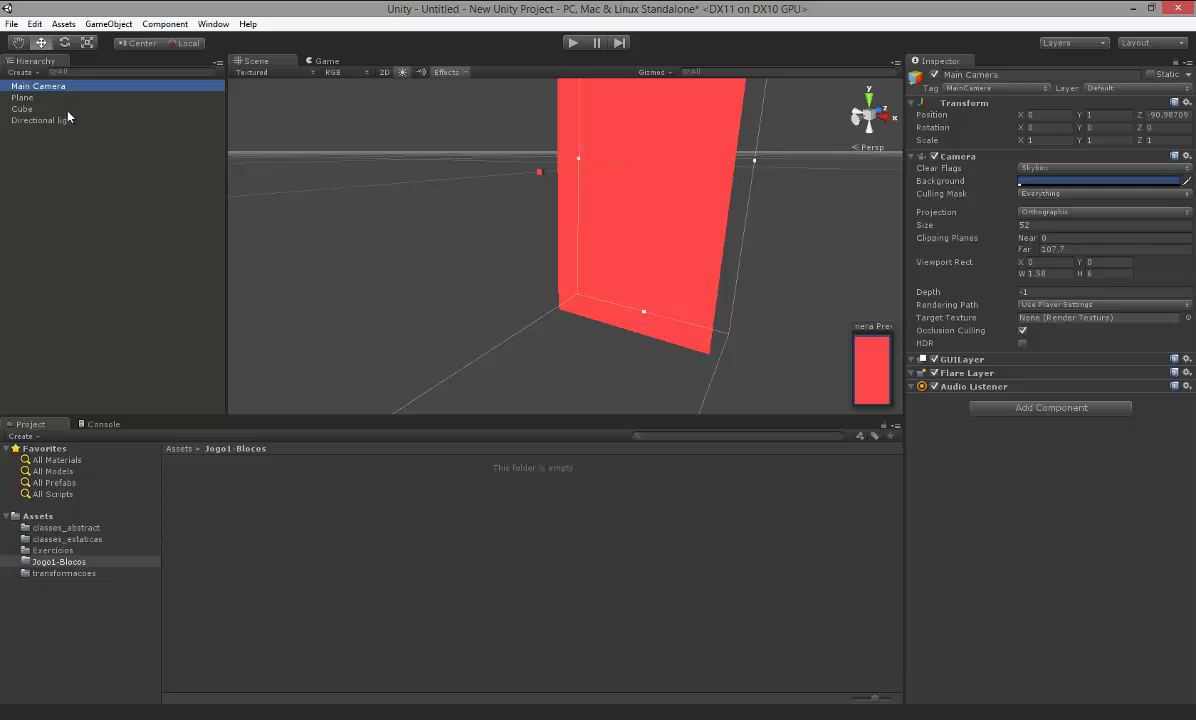
click(44, 121)
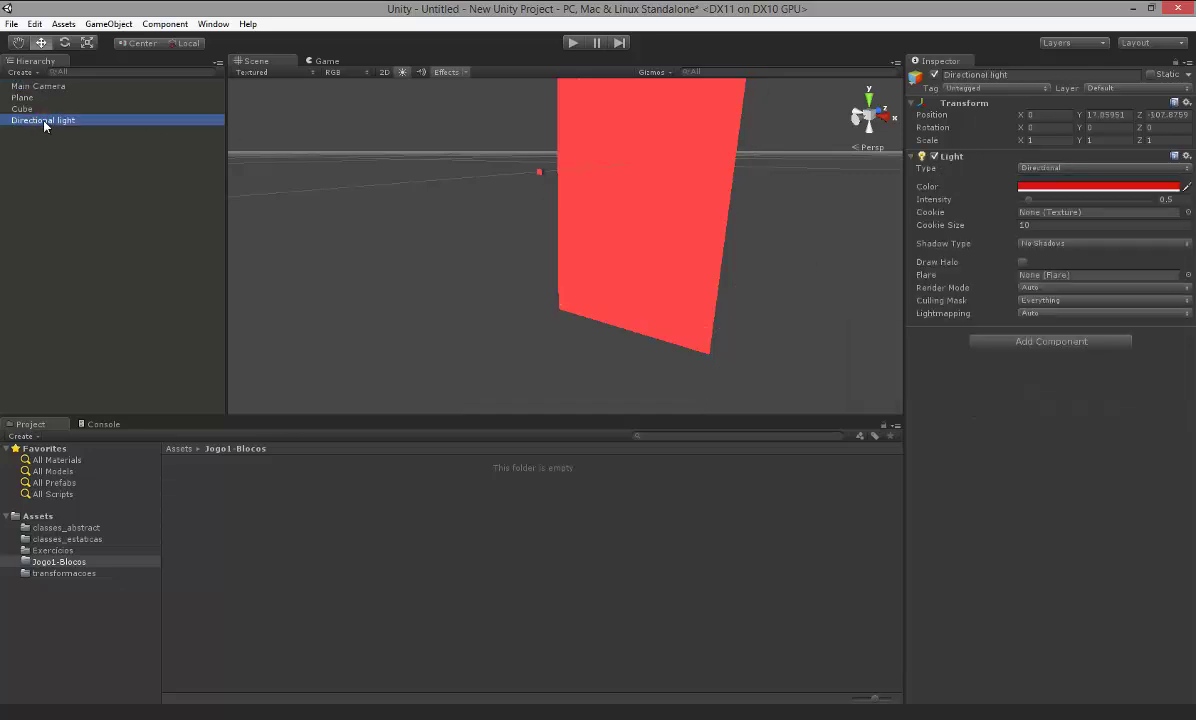
- Change the light colour to white and lower its intensity to 0.28
click(1083, 189)
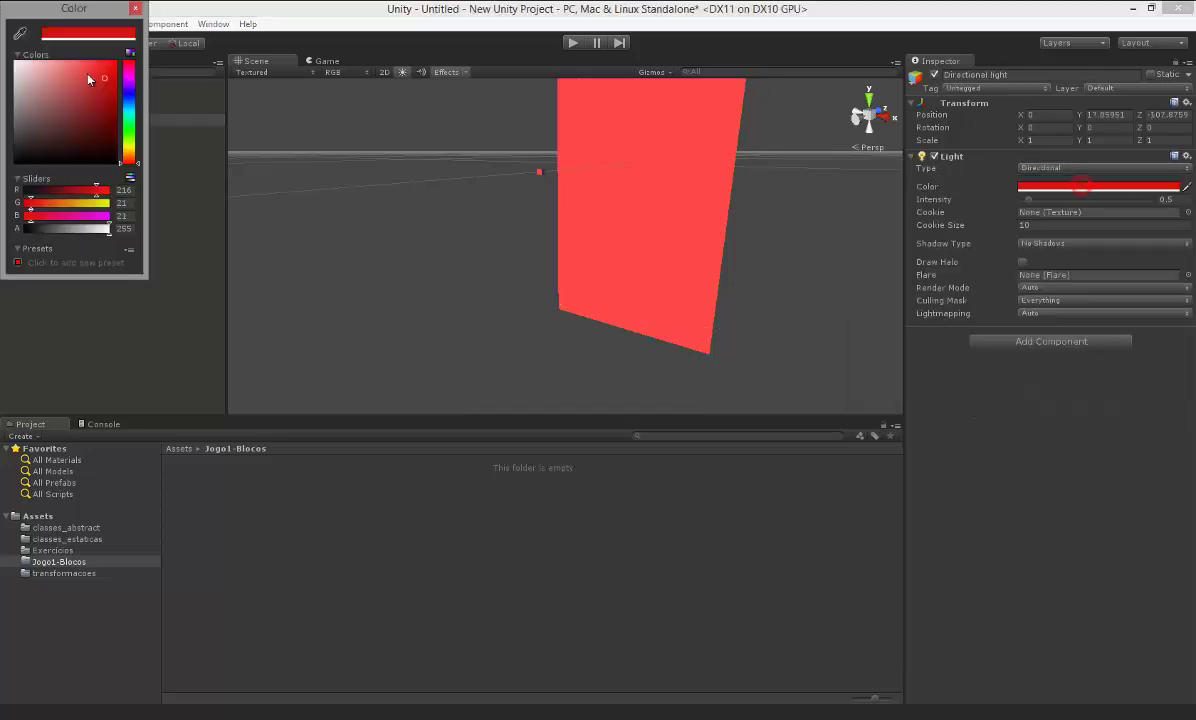
drag(128, 116, 131, 128)
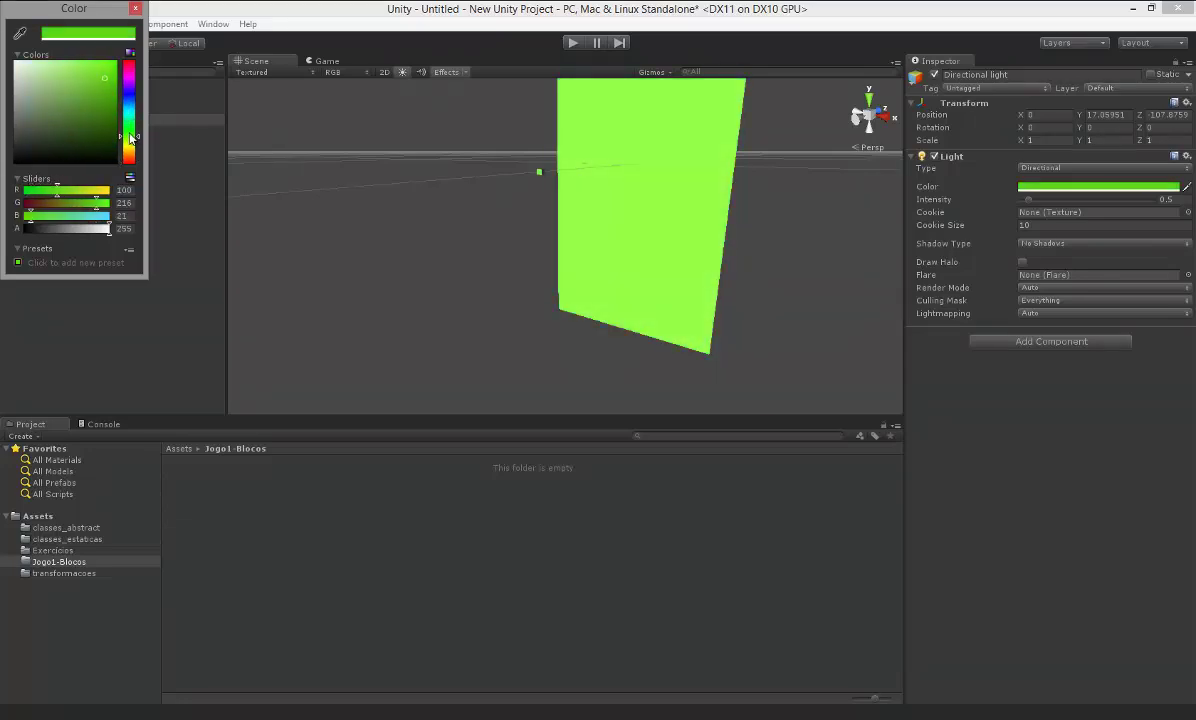
mouse_move(107, 80)
mouse_down()
mouse_move(117, 155)
mouse_move(103, 88)
mouse_move(134, 83)
mouse_move(2, 34)
mouse_up()
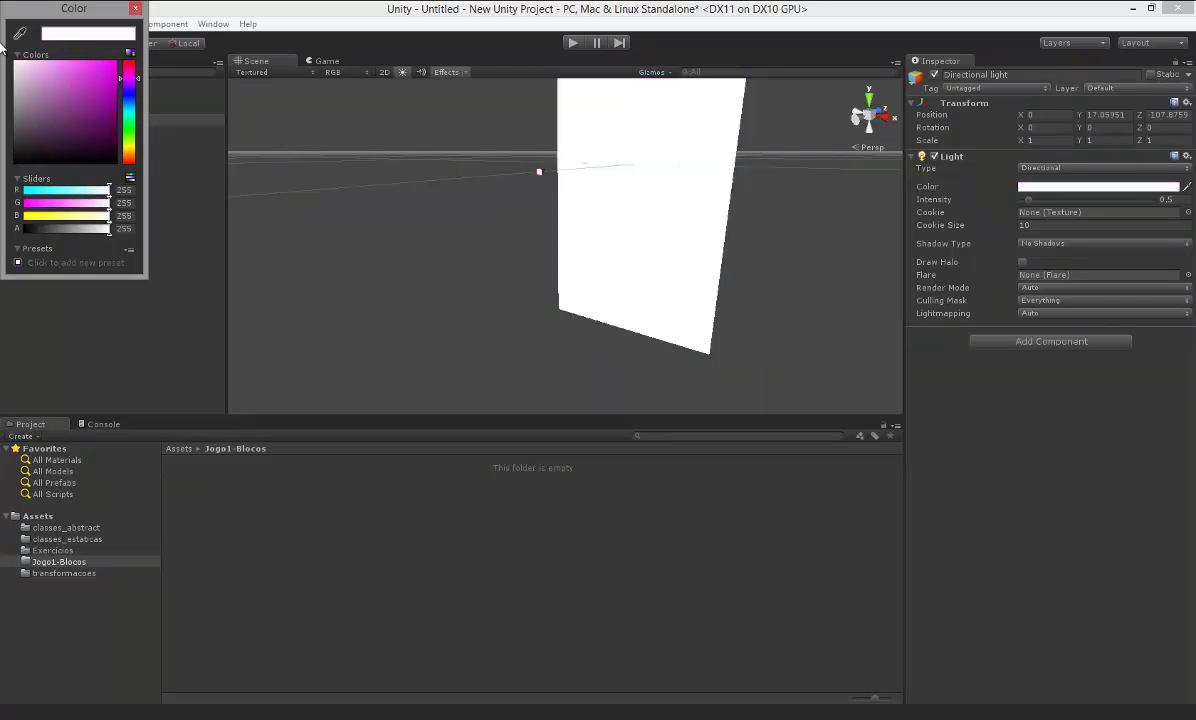
click(135, 8)
drag(1024, 203, 1027, 204)
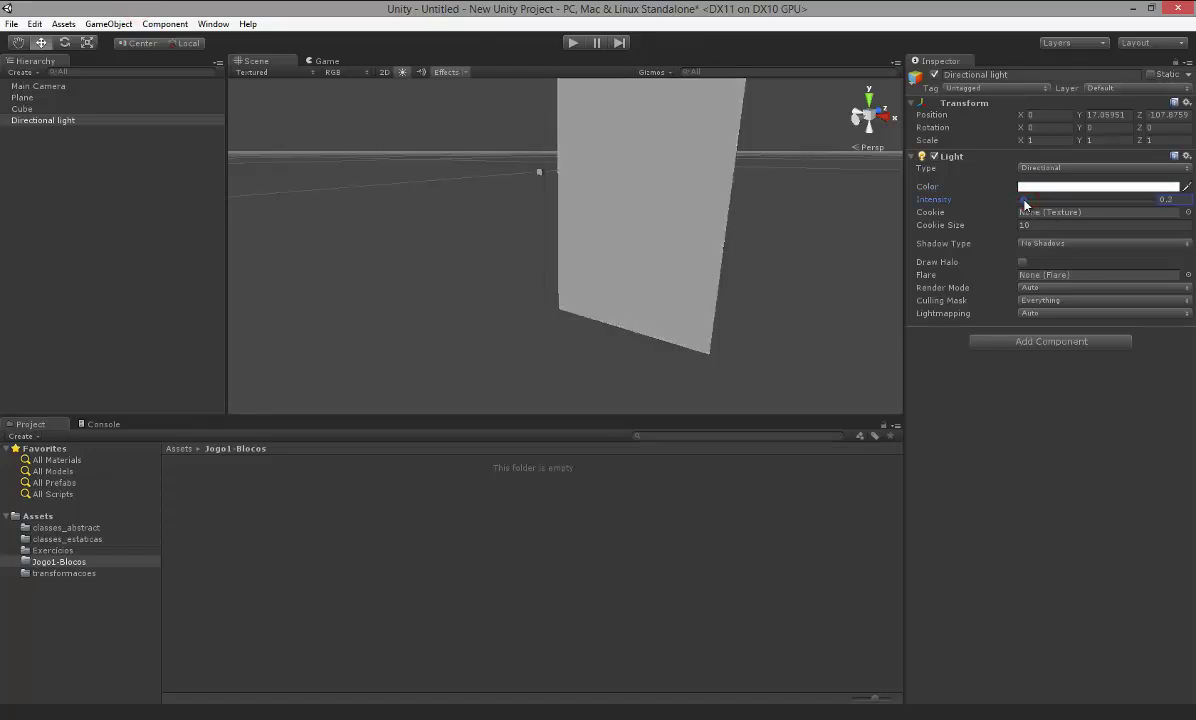
- Set the directional light intensity to 1, then run and stop a Game view preview
click(1169, 199)
text(1)
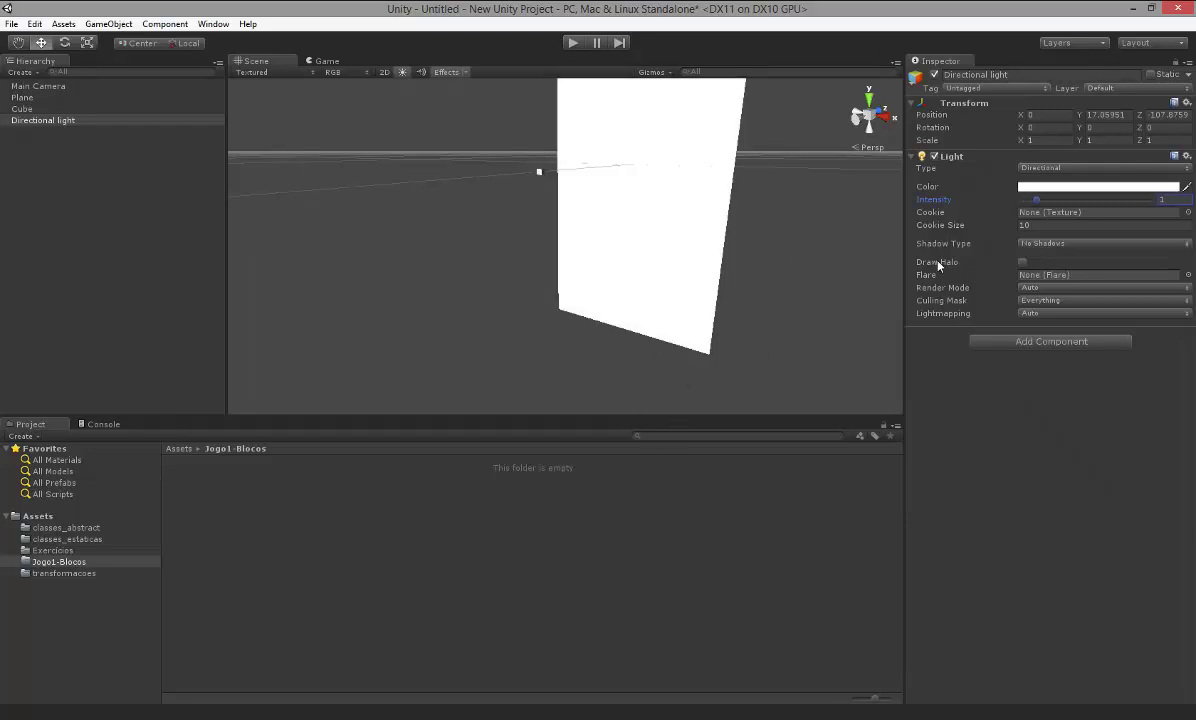
scroll(615, 300, down, 3)
scroll(583, 260, up, 1)
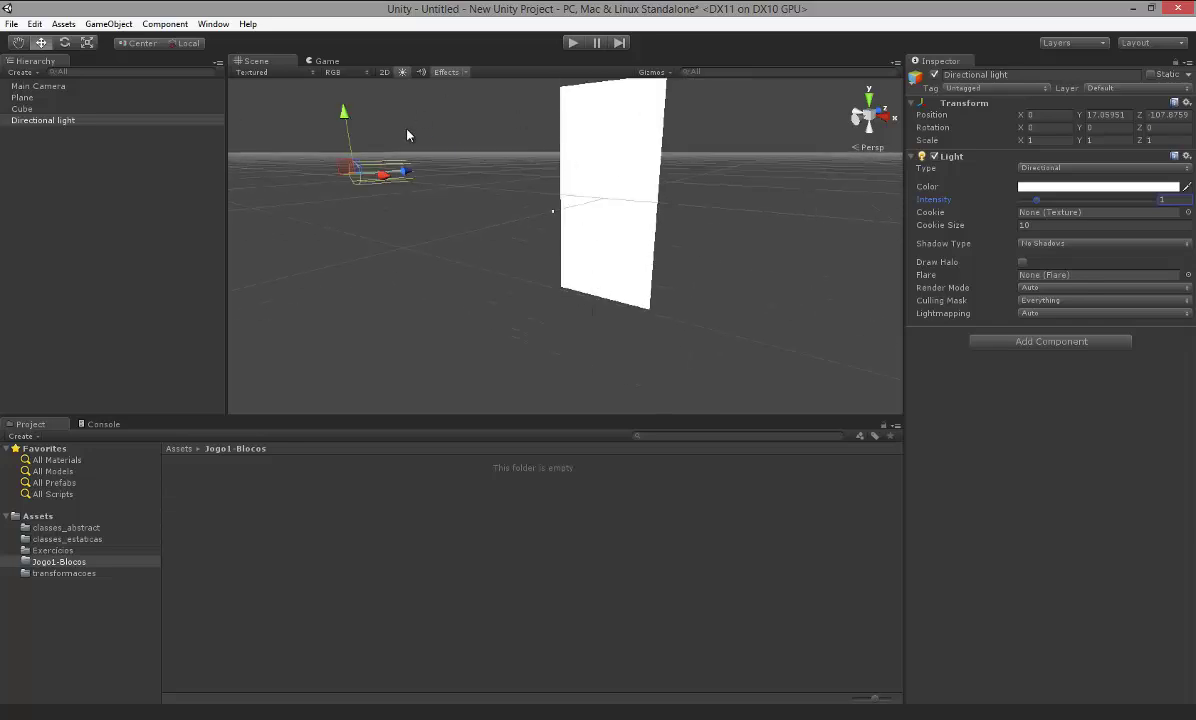
click(572, 42)
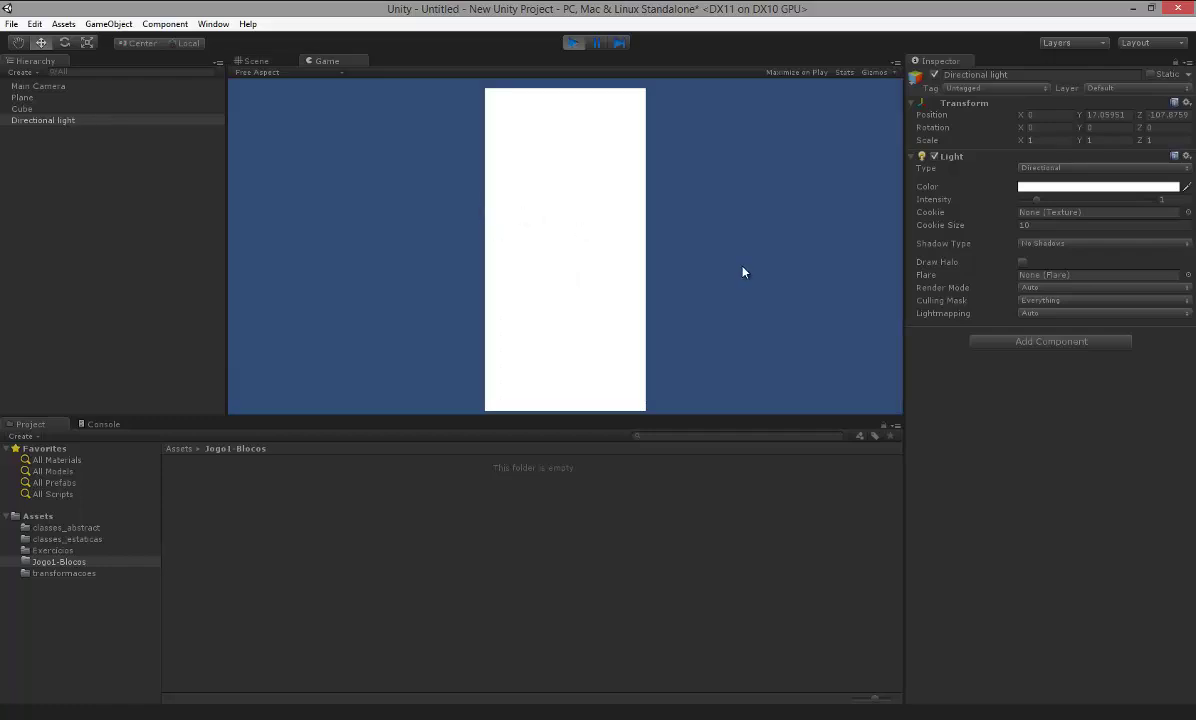
click(572, 42)
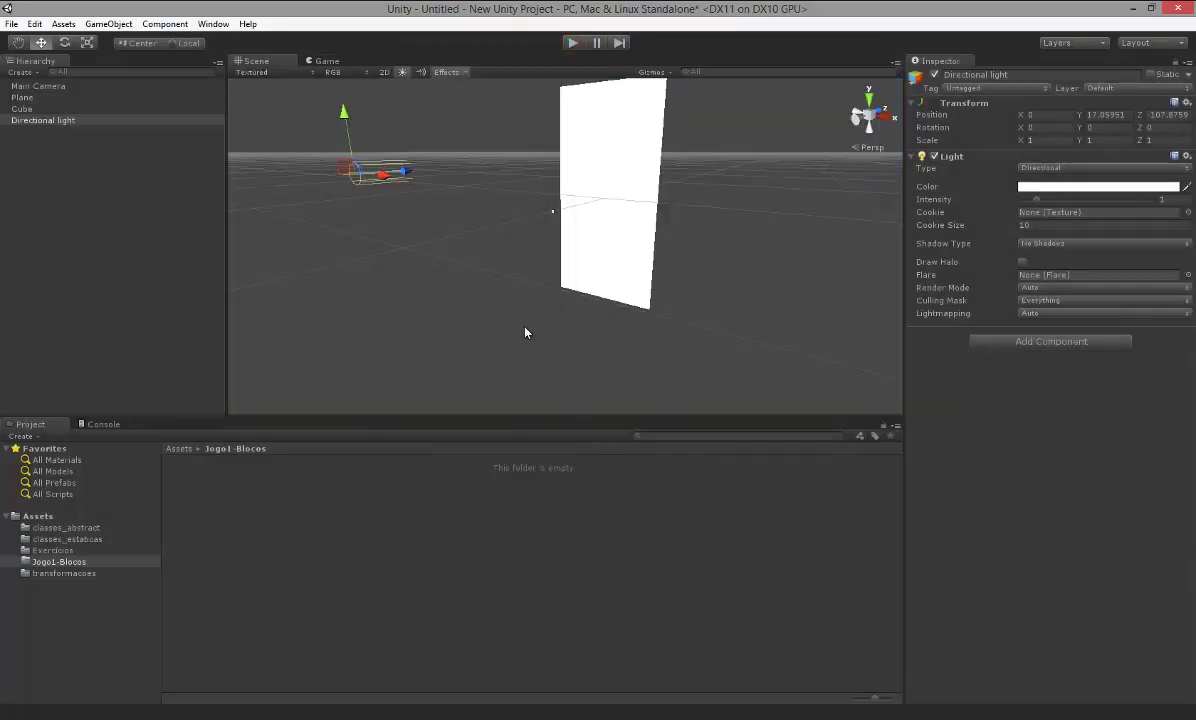
- Delete the Cube and check the remaining Main Camera, Plane and Directional light
mouse_move(673, 200)
middle_down()
mouse_move(649, 216)
mouse_move(683, 205)
mouse_move(668, 204)
mouse_move(673, 195)
mouse_move(669, 209)
middle_up()
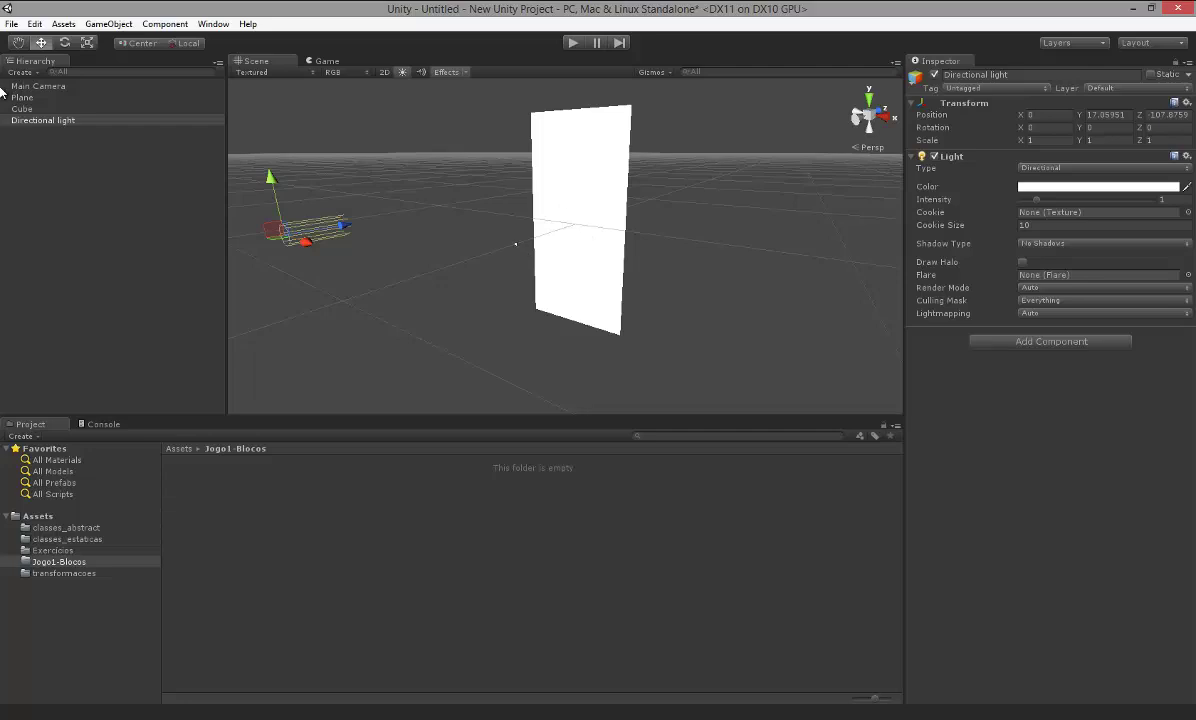
click(38, 108)
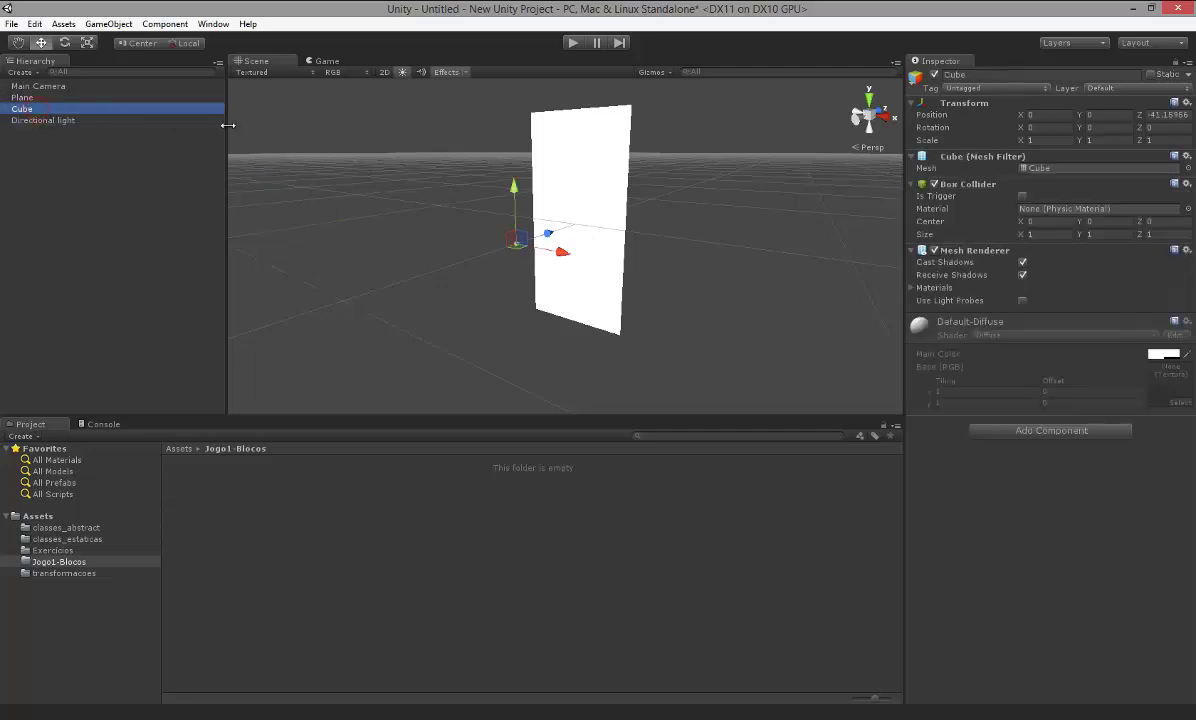
key(Delete)
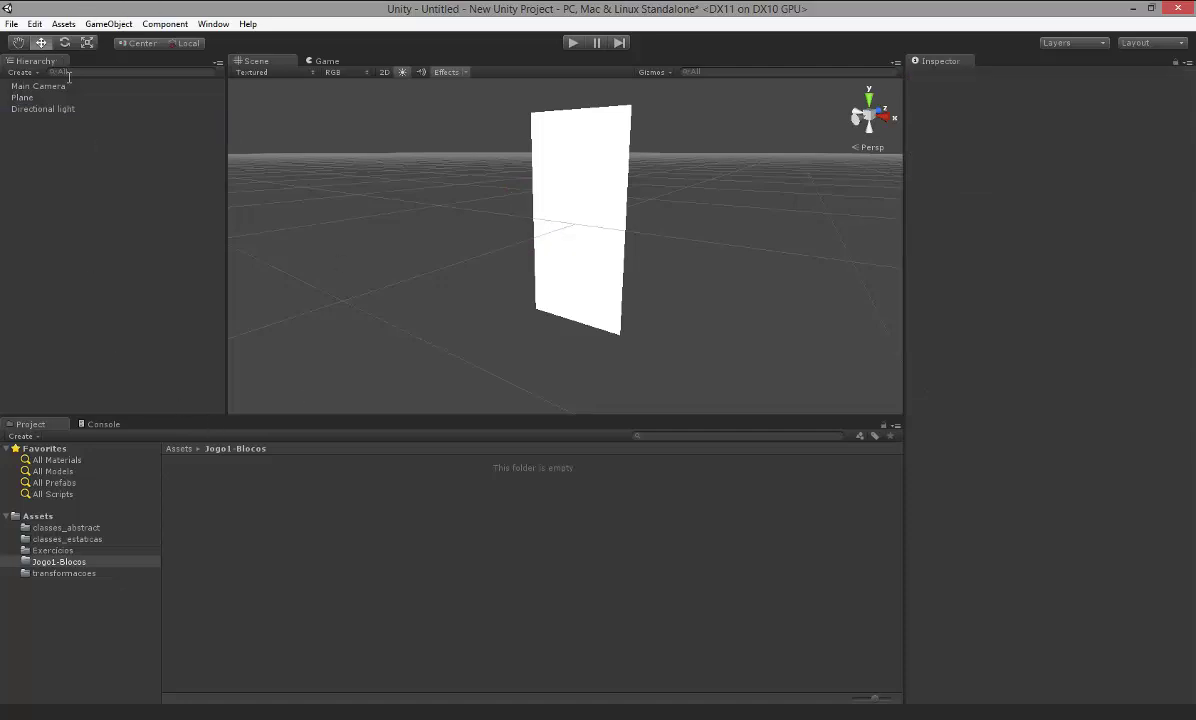
click(37, 89)
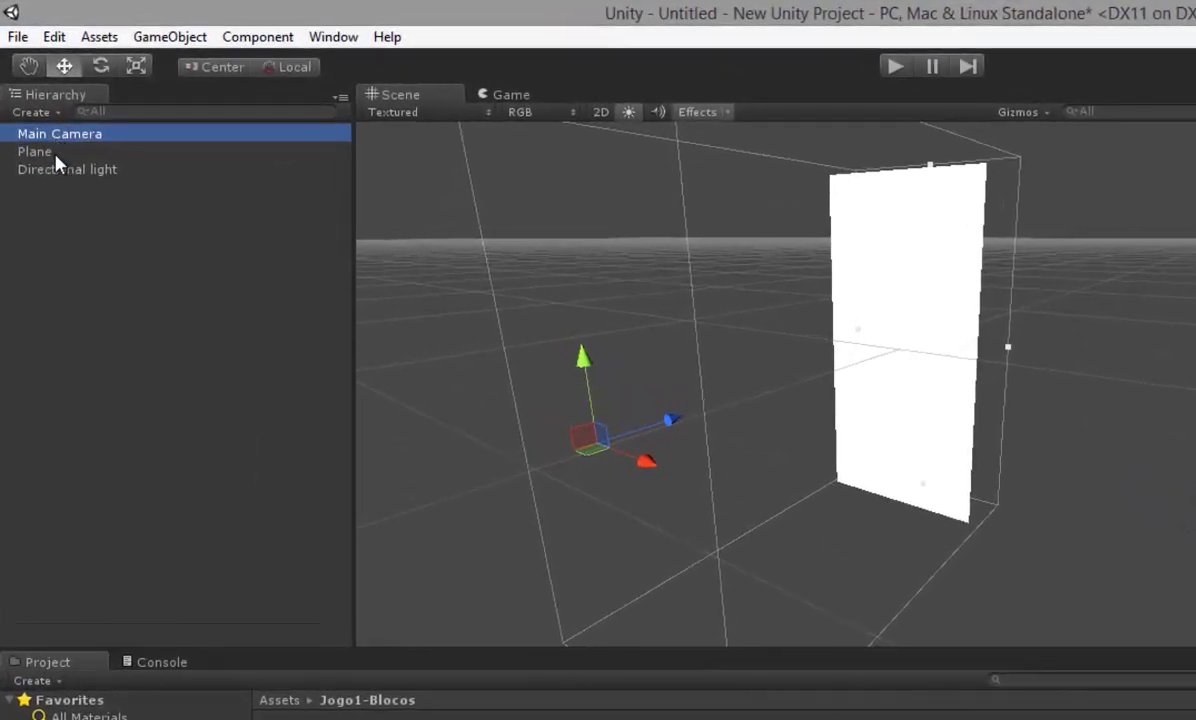
click(55, 156)
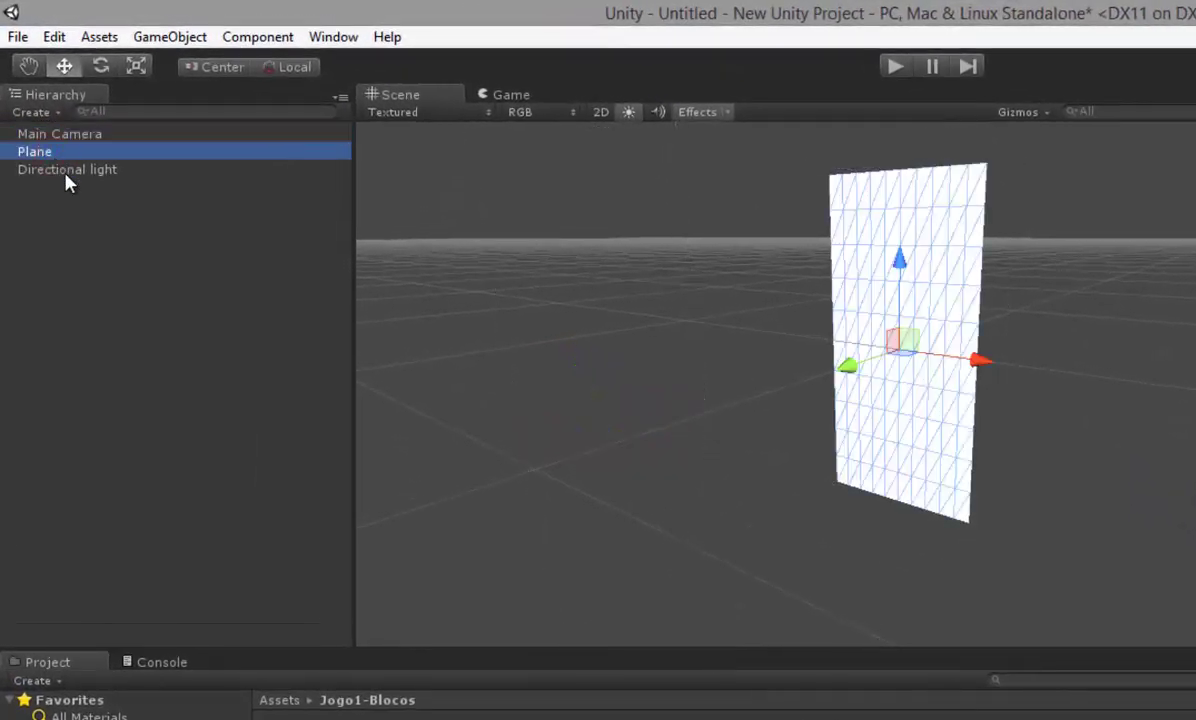
click(66, 172)
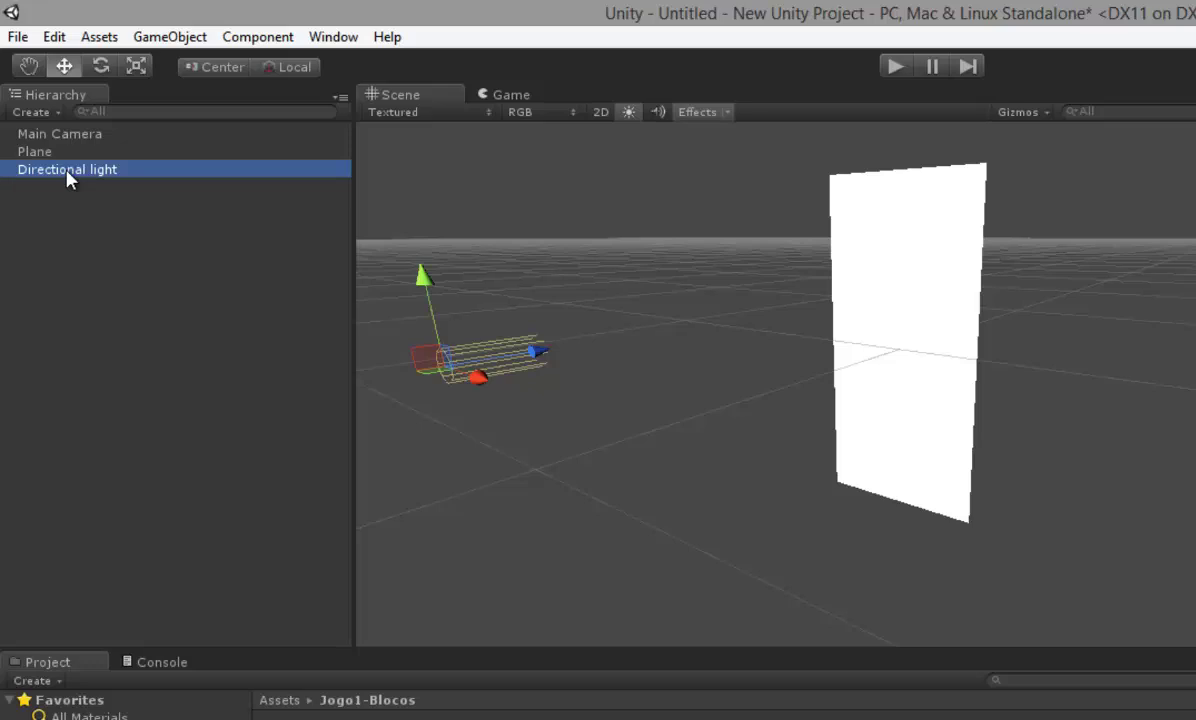
click(18, 40)
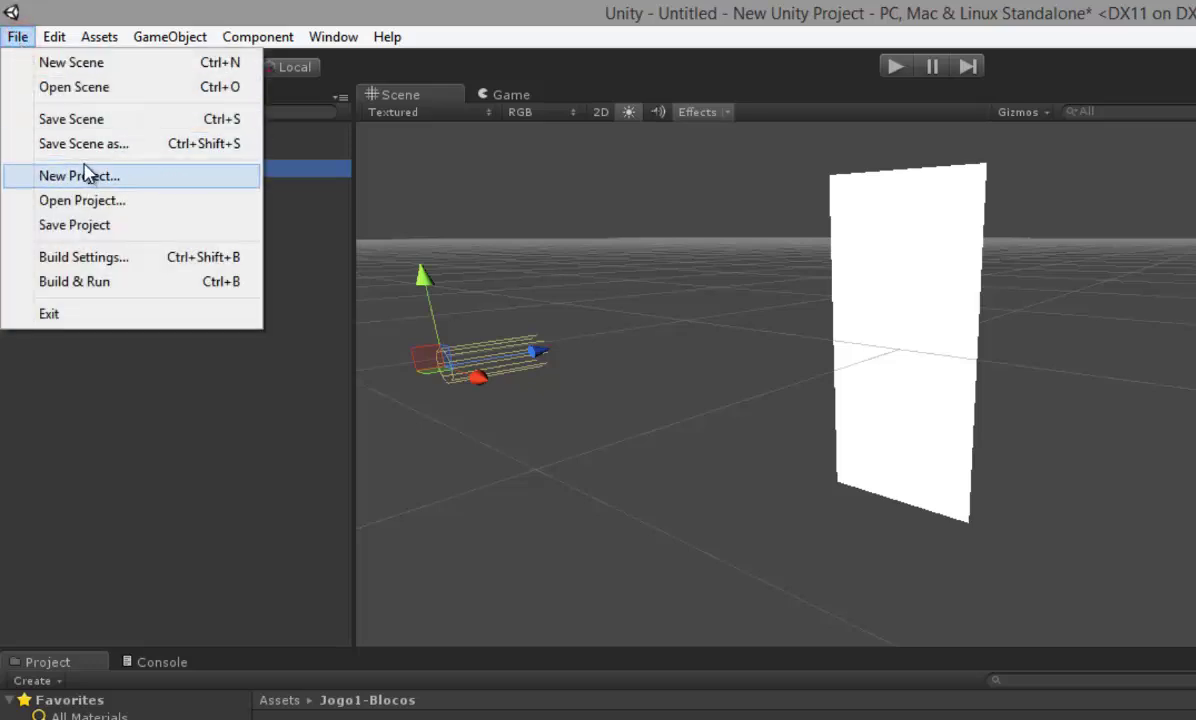
- Save the current scene as F1 inside the Jogo1-Blocos folder
click(135, 120)
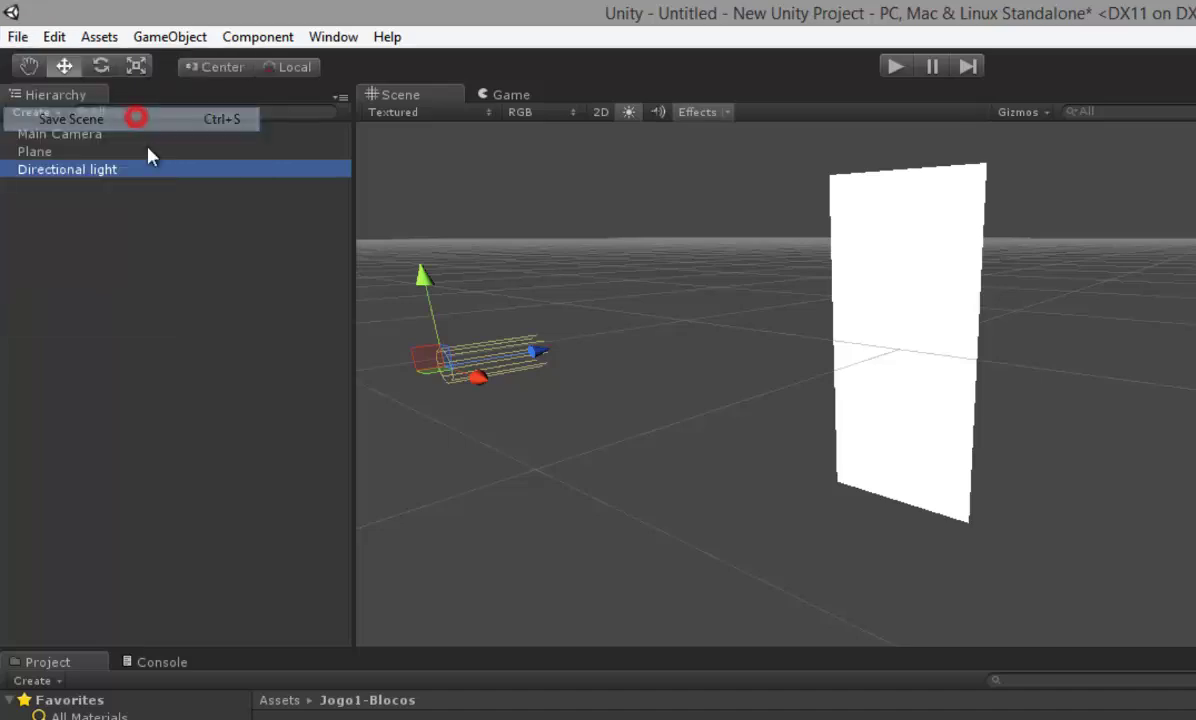
drag(705, 192, 719, 222)
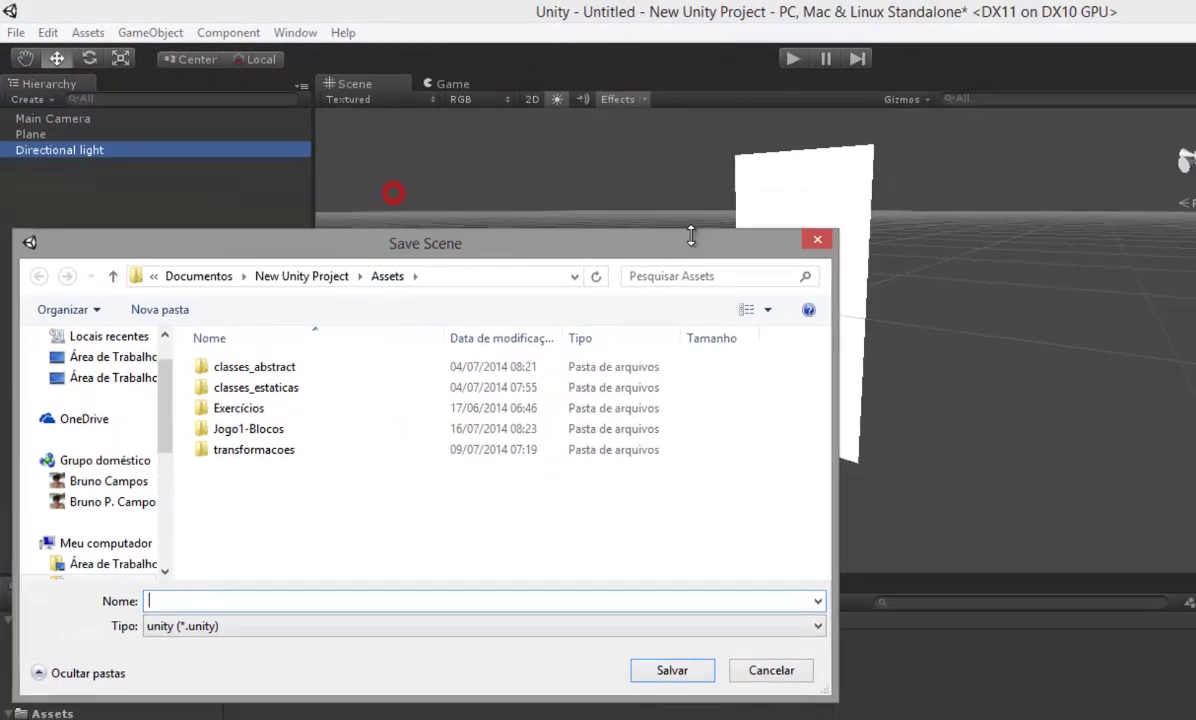
drag(610, 240, 888, 240)
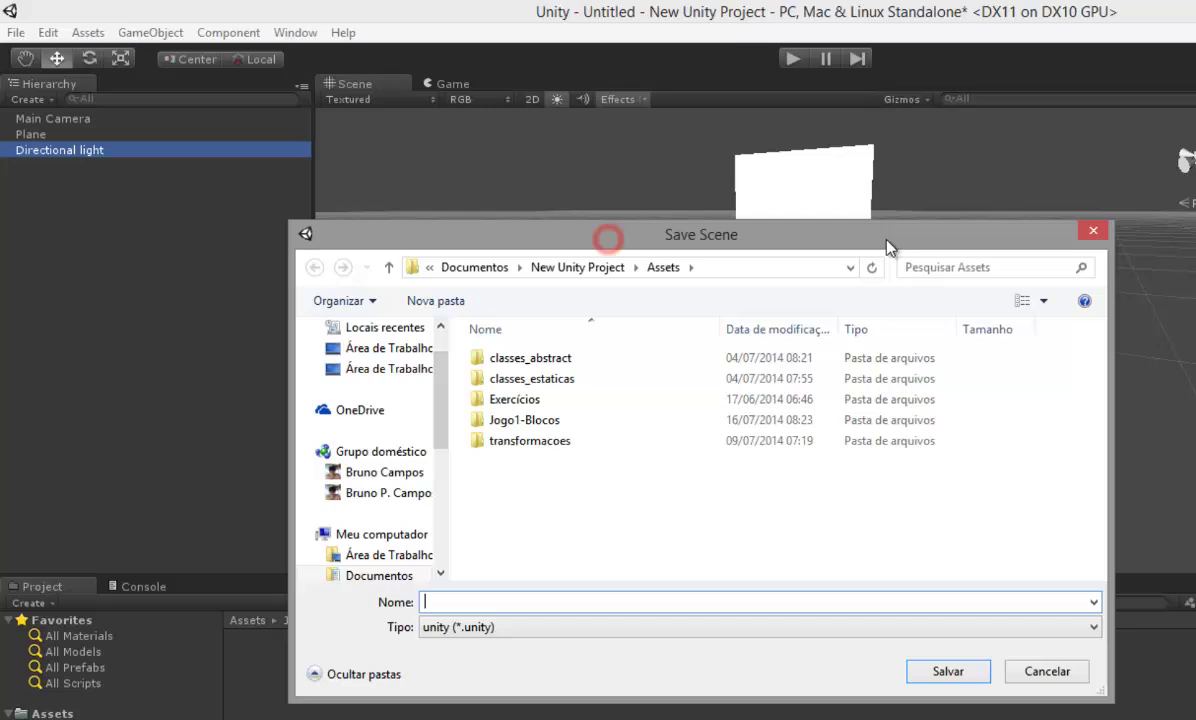
double_click(547, 420)
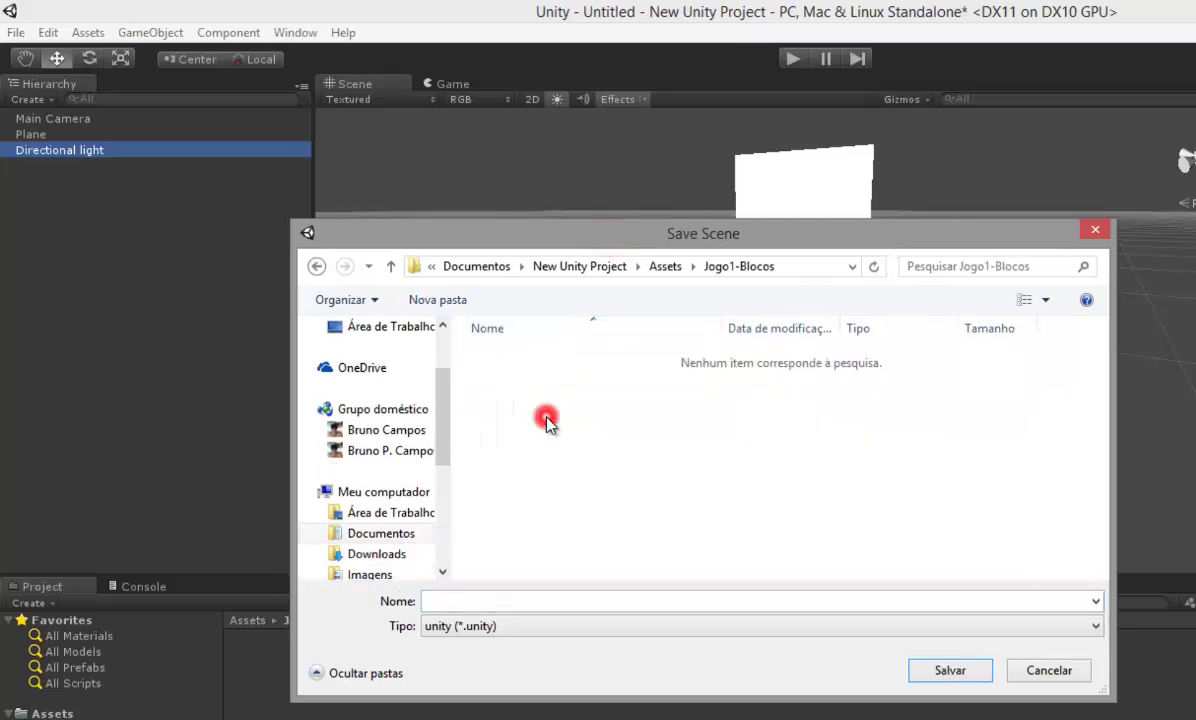
click(473, 599)
text(F)
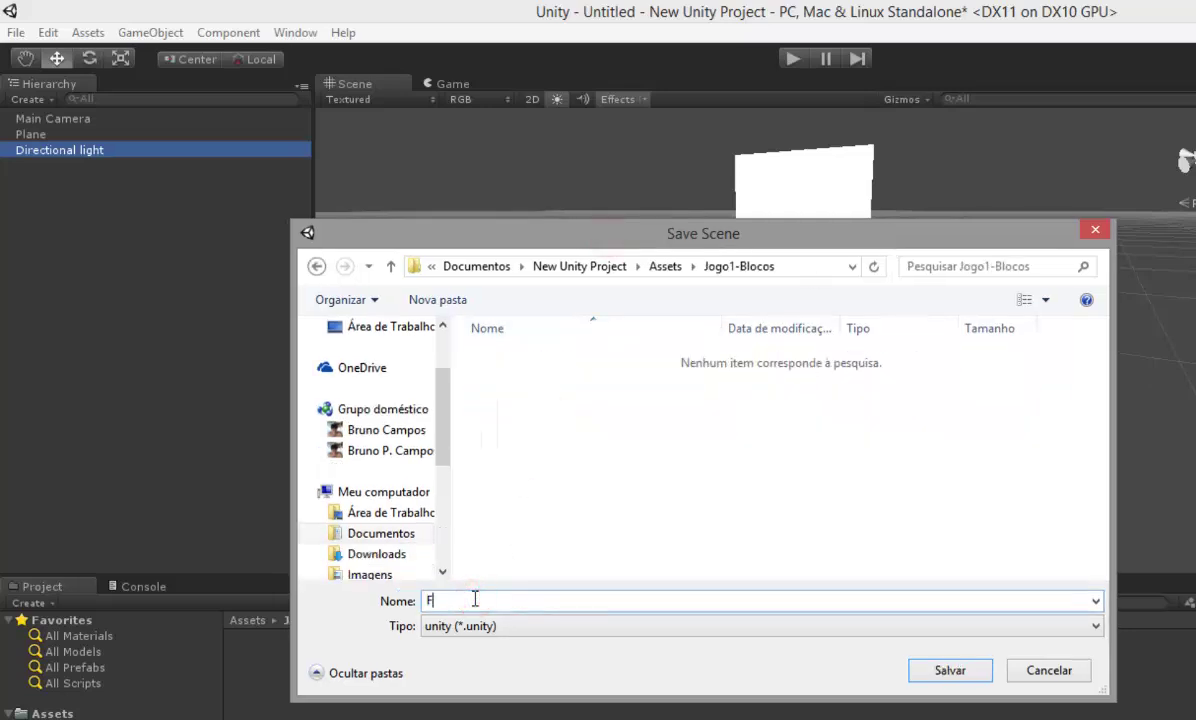
text(1)
click(968, 671)
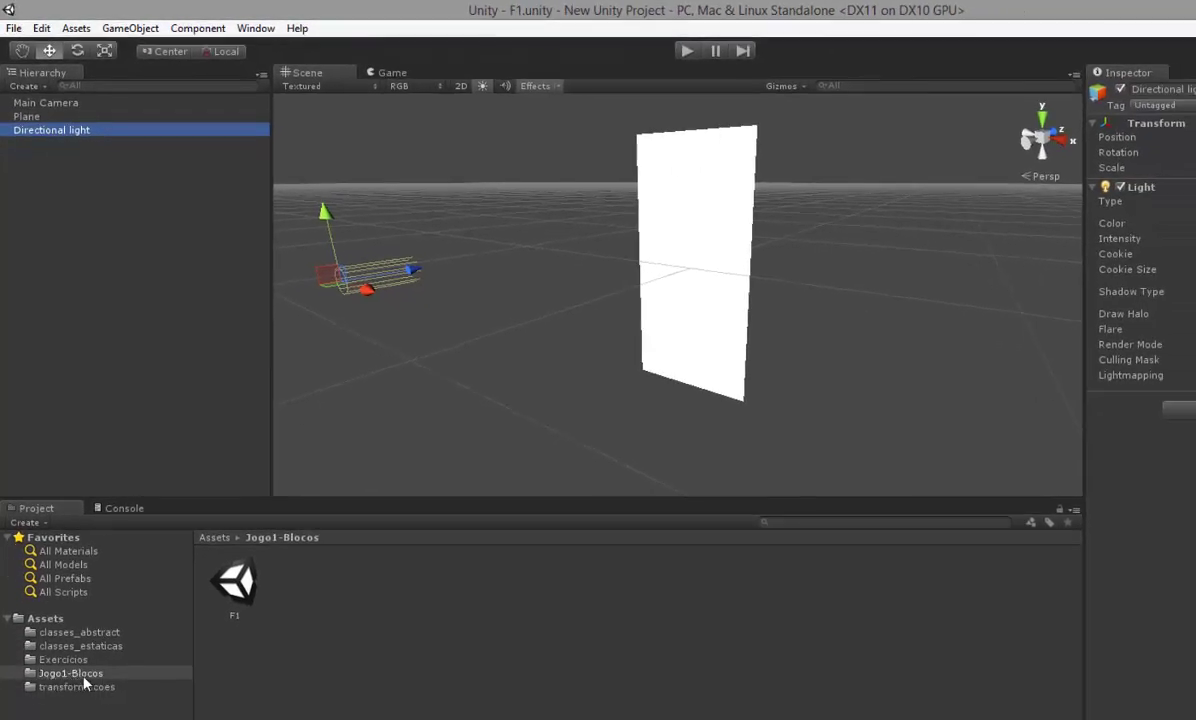
click(451, 621)
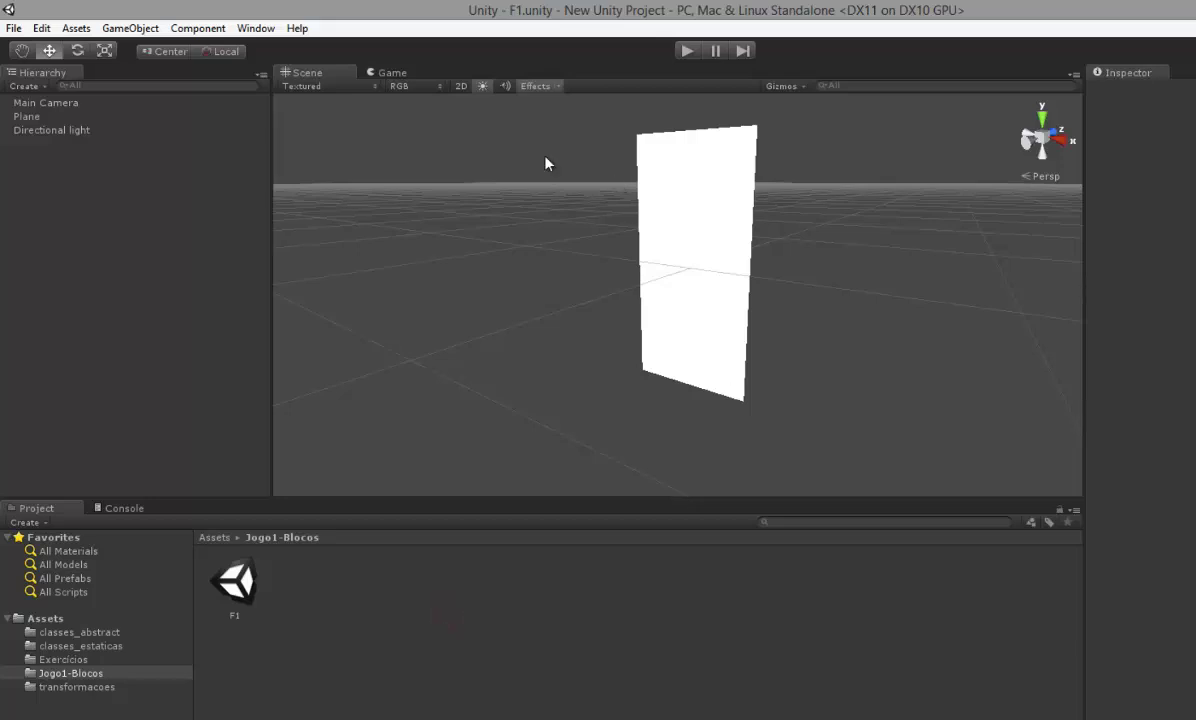